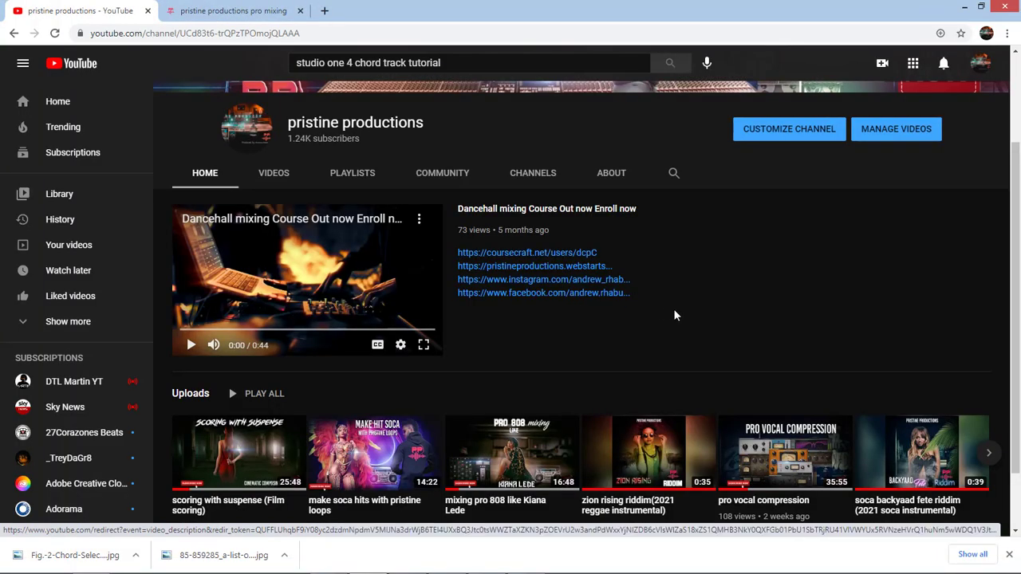
Look over the Pristine Productions website and the Pristine Productions YouTube channel page with its uploads
left_click(243, 9)
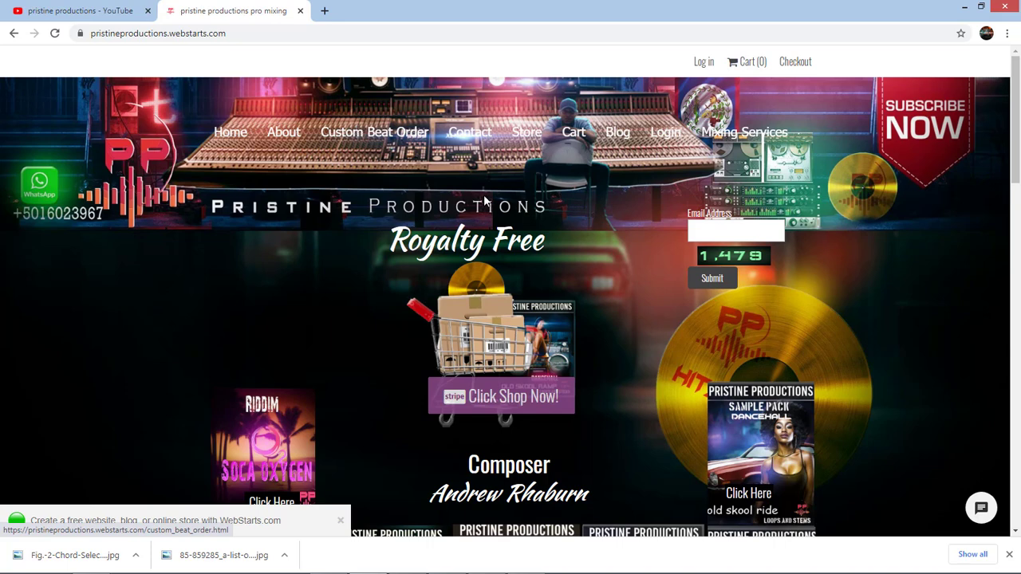
scroll(565, 240, "down", 2)
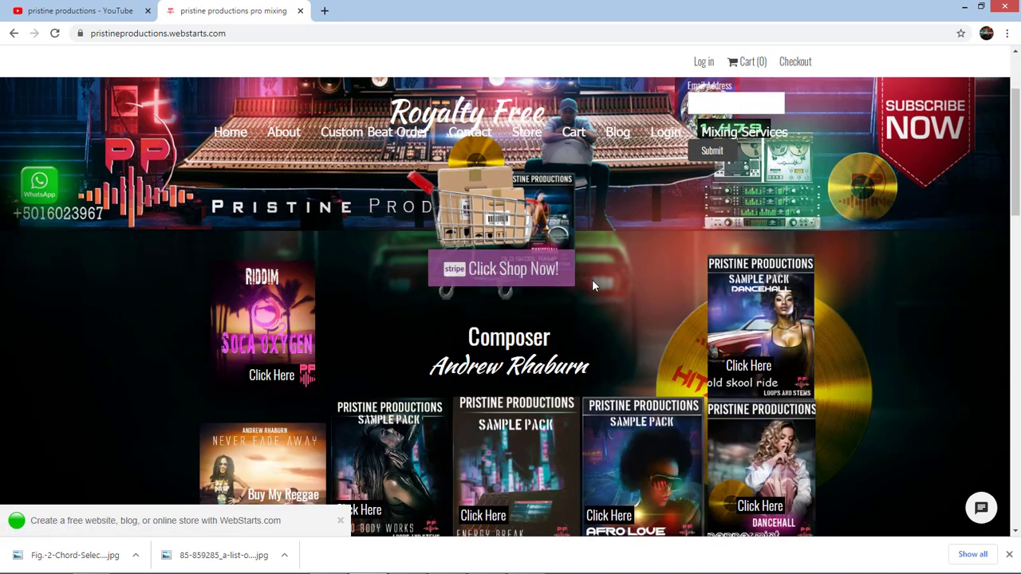
scroll(592, 285, "up", 2)
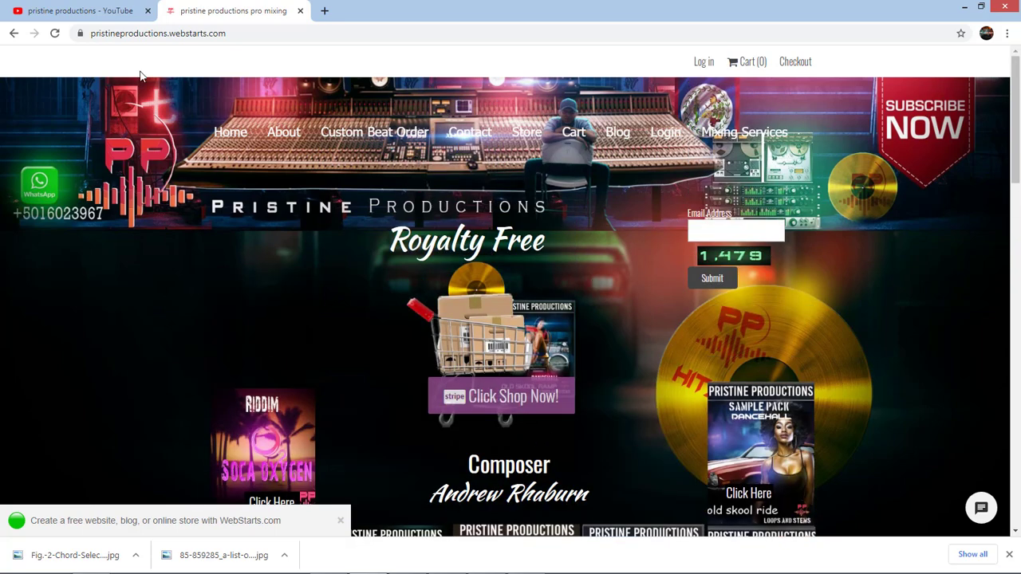
left_click(137, 17)
scroll(538, 280, "up", 3)
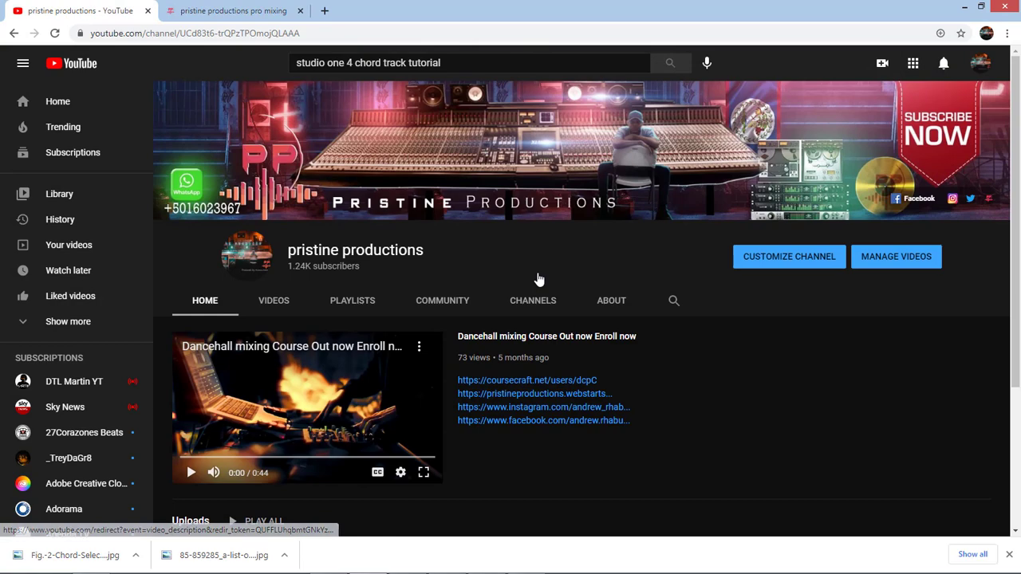
scroll(539, 279, "down", 3)
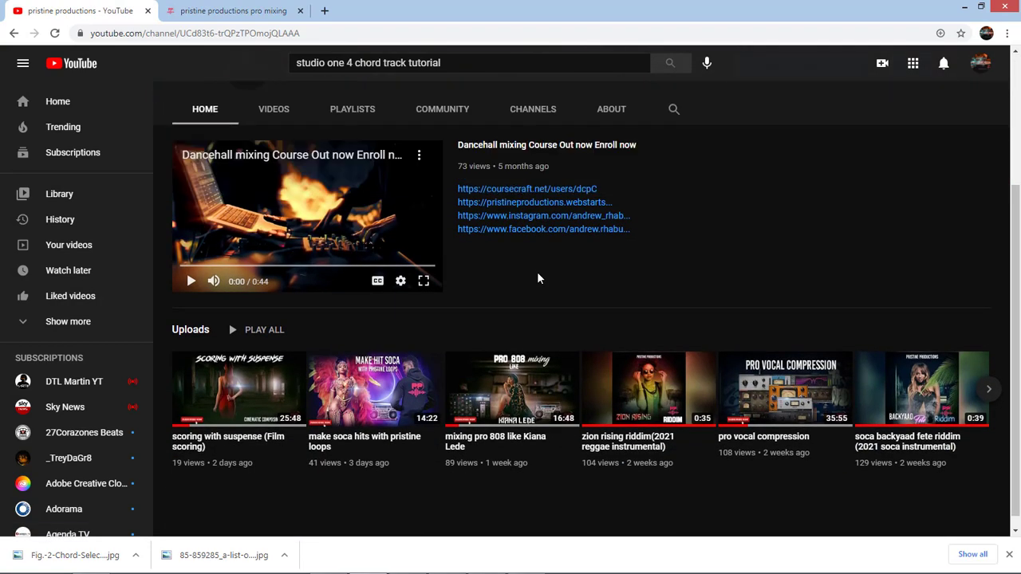
scroll(538, 278, "up", 4)
scroll(538, 279, "down", 4)
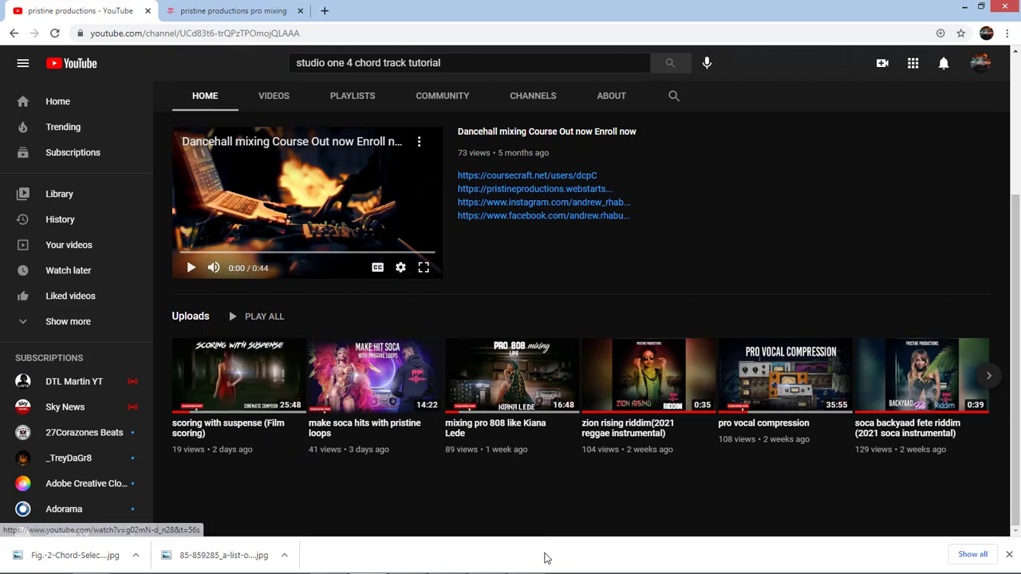
Switch to Studio One and play the 808bible song from about bar 22 with the WAVESTATION track unmuted
mouse_move(447, 565)
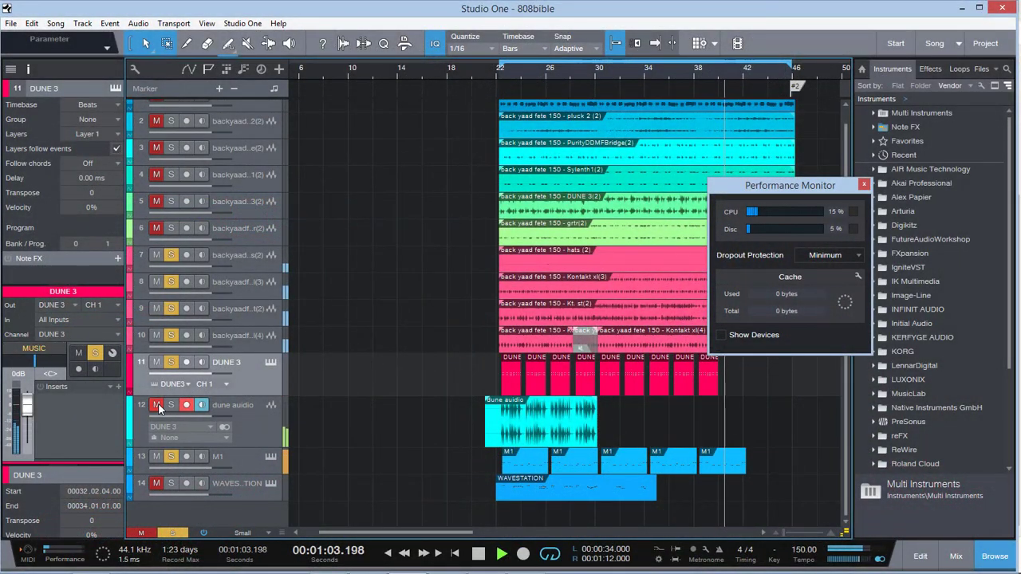
left_click(508, 70)
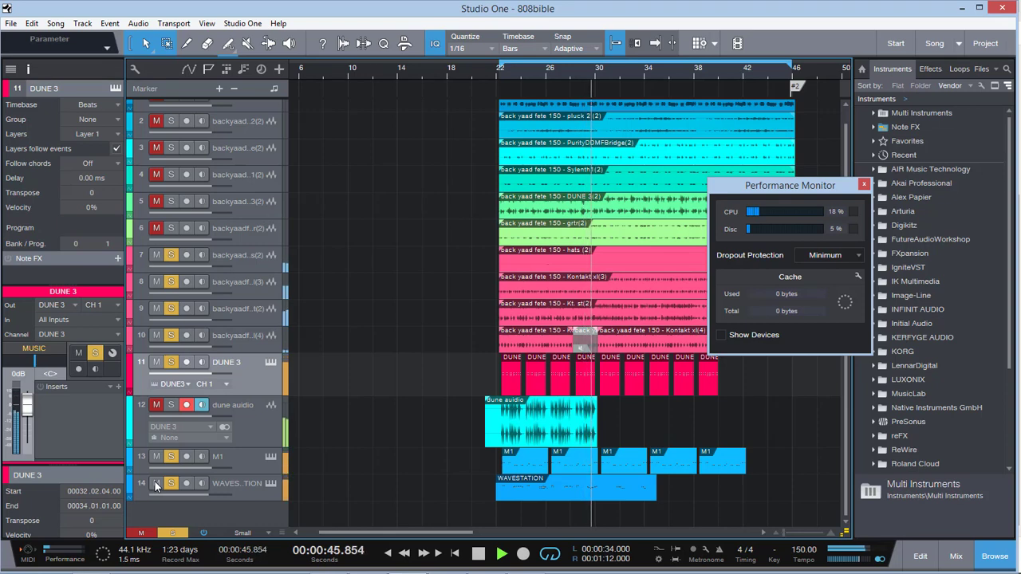
key("space")
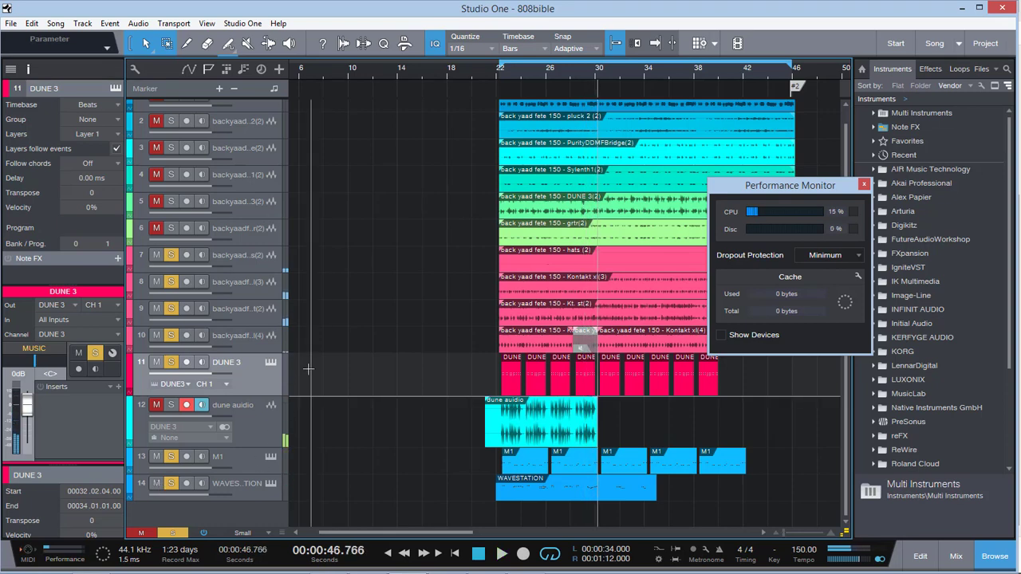
Select the M1 track and move the Performance Monitor window further over the browser, away from the arrangement's events
mouse_move(812, 187)
left_mouse_down()
mouse_move(836, 174)
mouse_move(819, 182)
left_mouse_up()
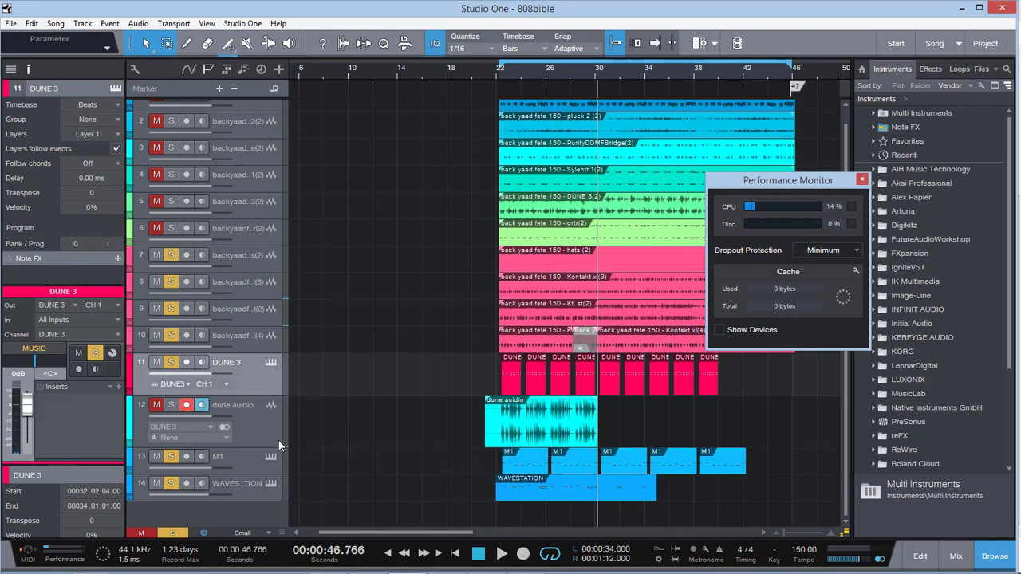
left_click(250, 469)
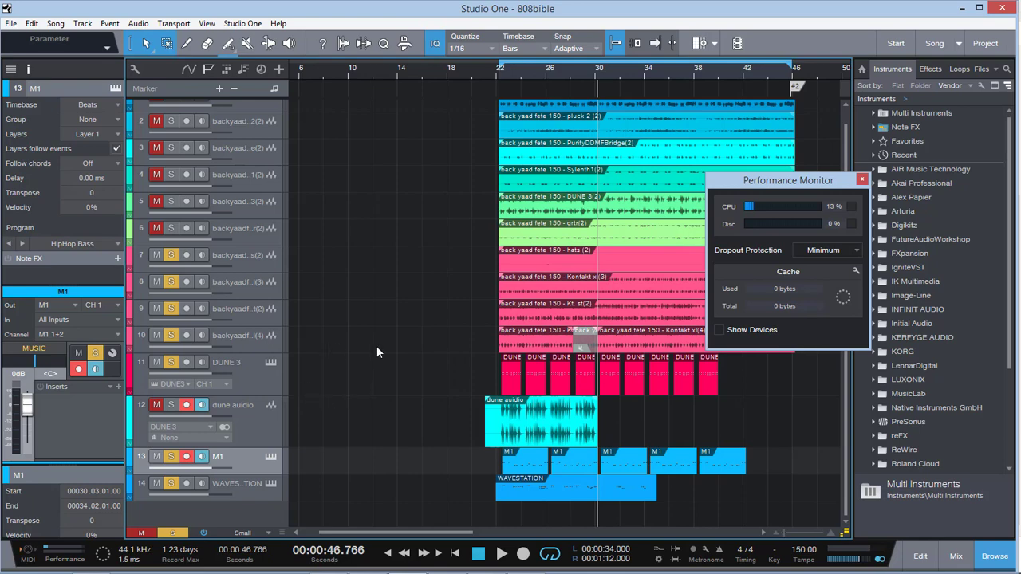
scroll(391, 331, "up", 1)
scroll(447, 328, "down", 1)
left_click_drag(803, 182, 848, 162)
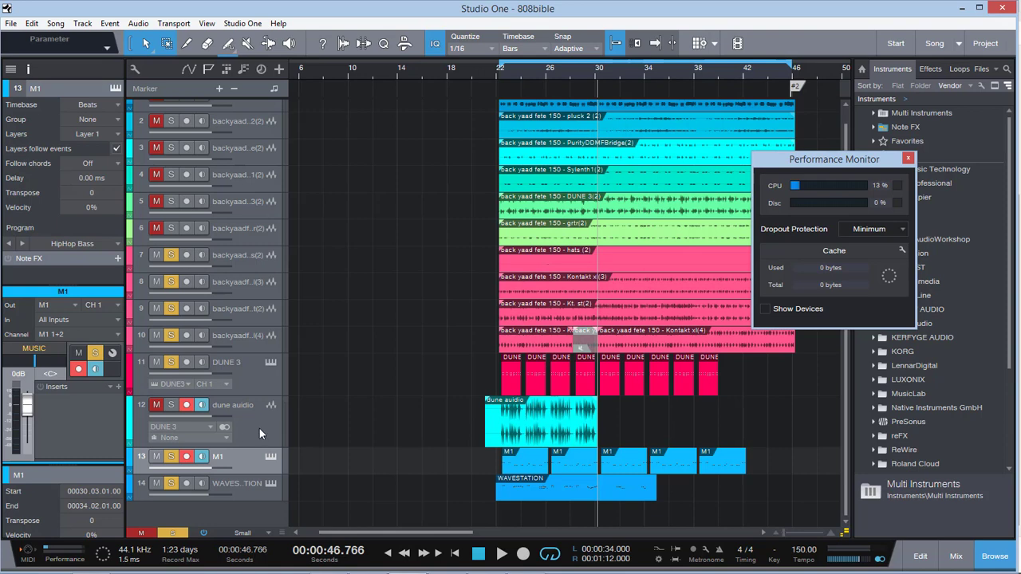
Select the DUNE 3 track, mute the M1, WAVESTATION and backing tracks 7 to 10, and play from about bar 22
left_click(261, 385)
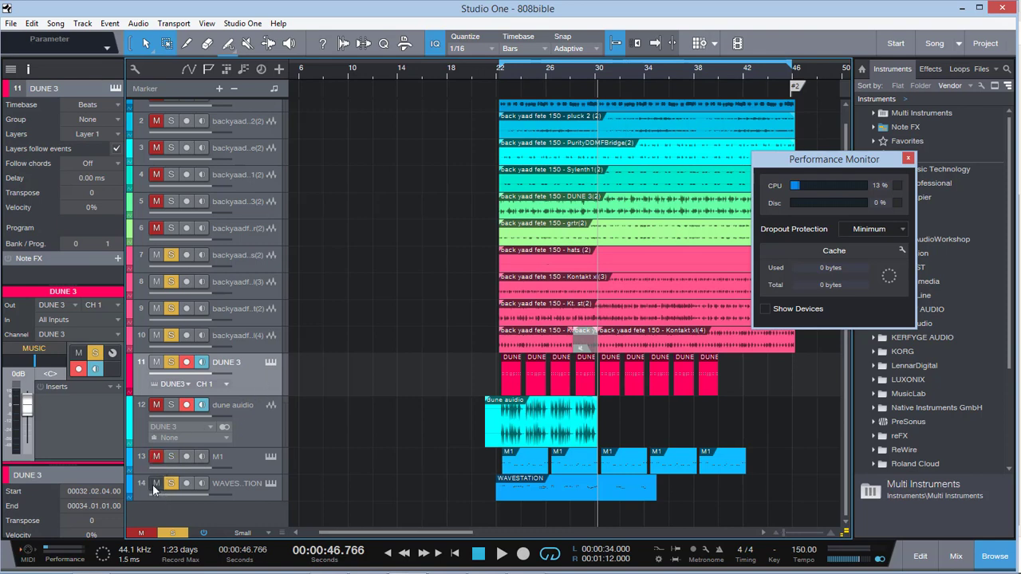
left_click(500, 74)
key("space")
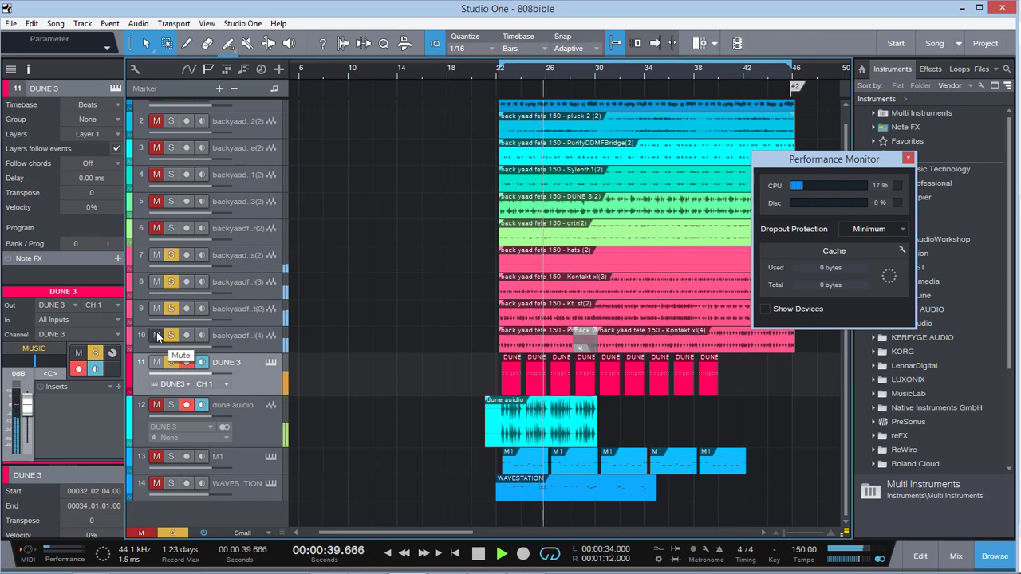
left_click_drag(157, 335, 154, 255)
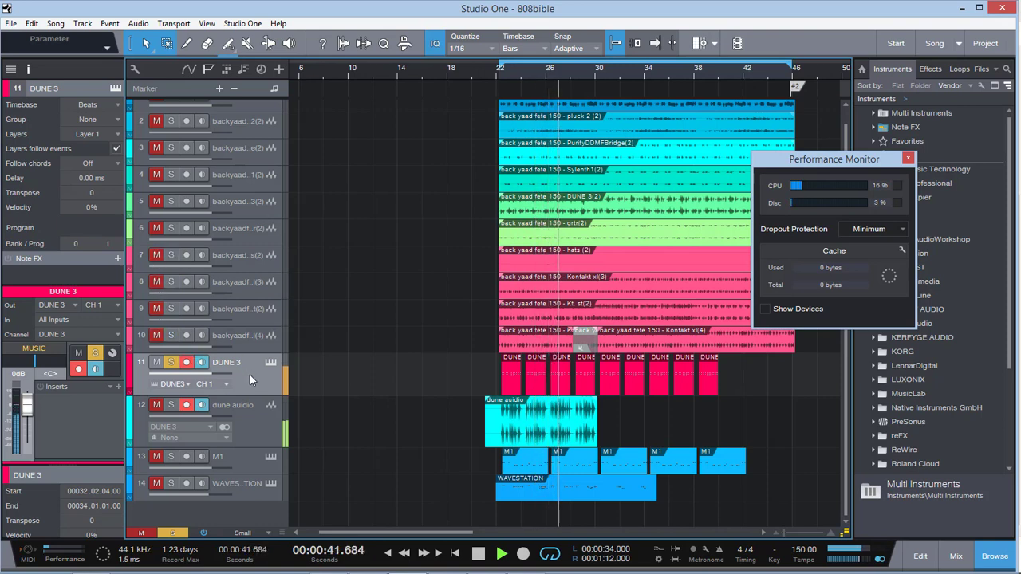
key("space")
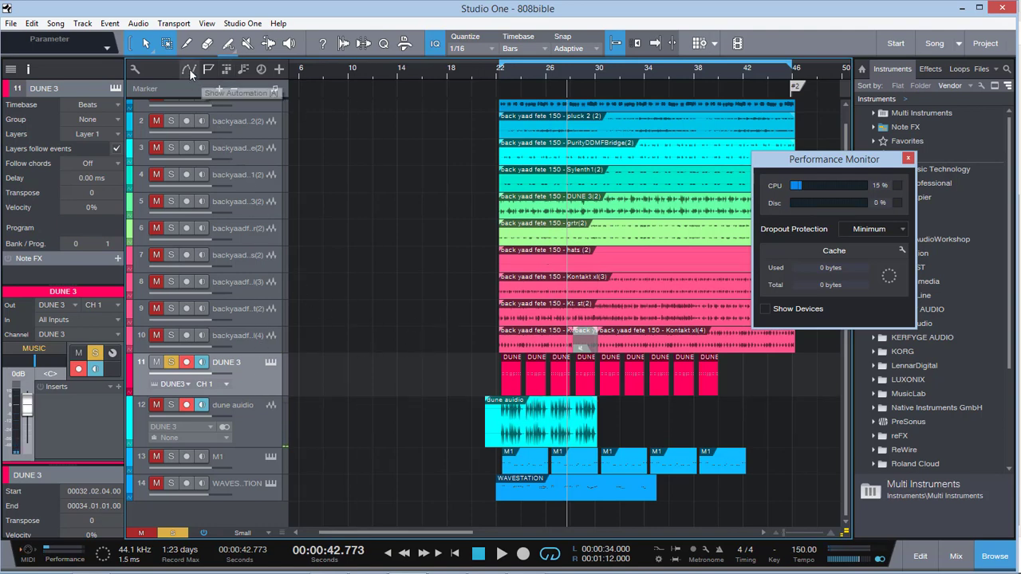
Show the chord track and briefly play the isolated DUNE 3 track from bar 22
left_click(240, 73)
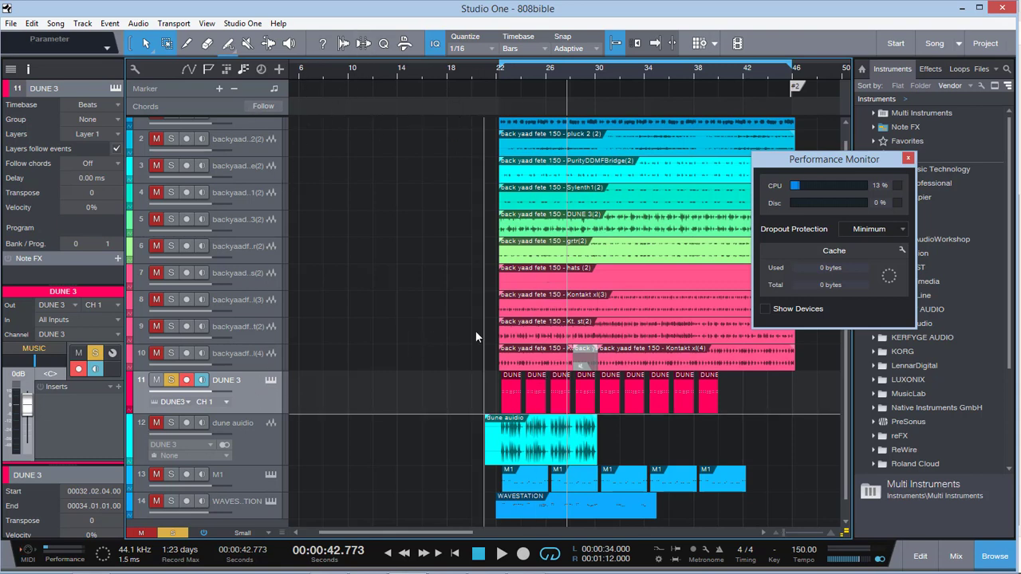
left_click(499, 76)
key("space")
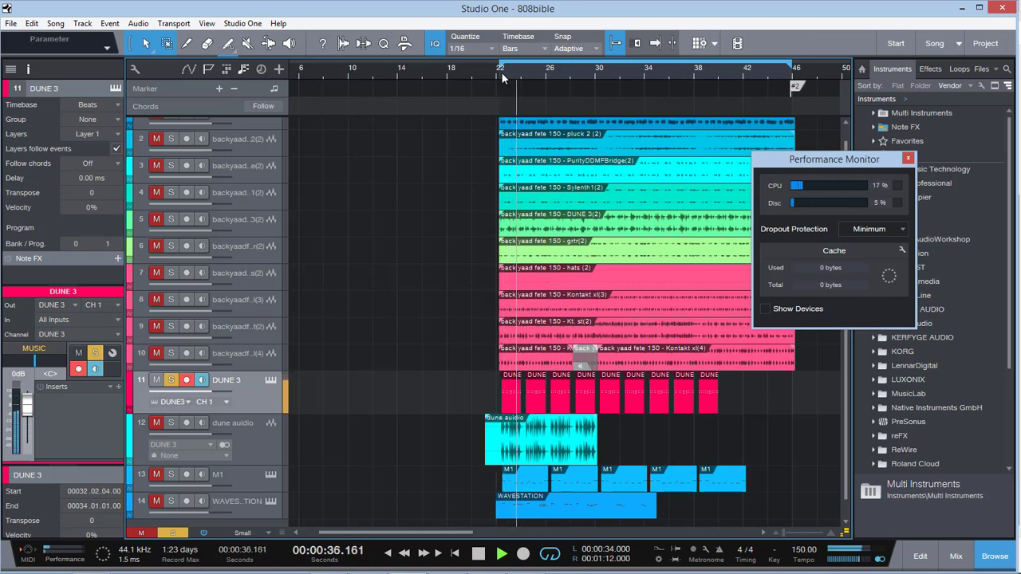
key("space")
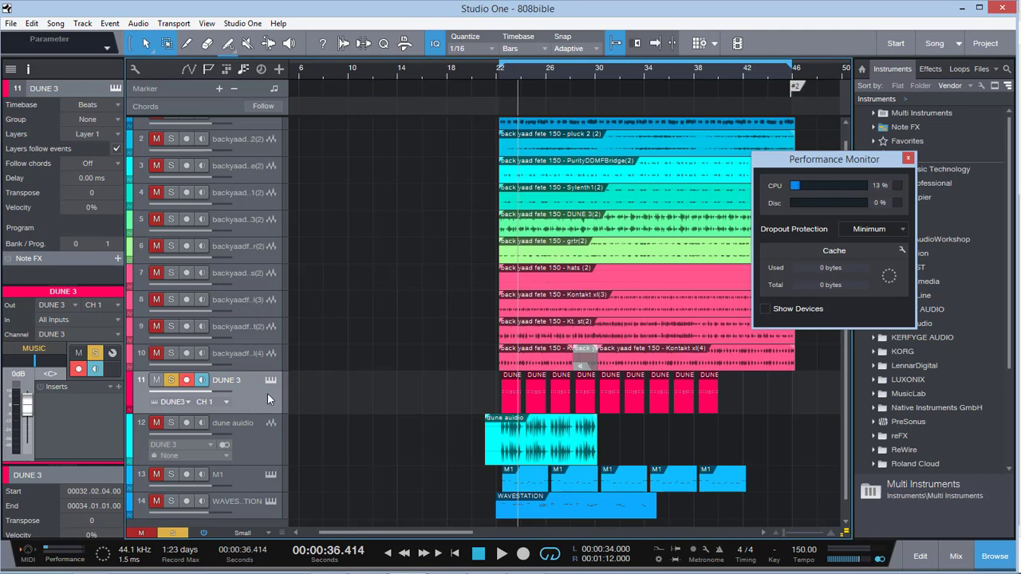
Set Follow chords to Parallel for the DUNE 3 track
left_click(32, 69)
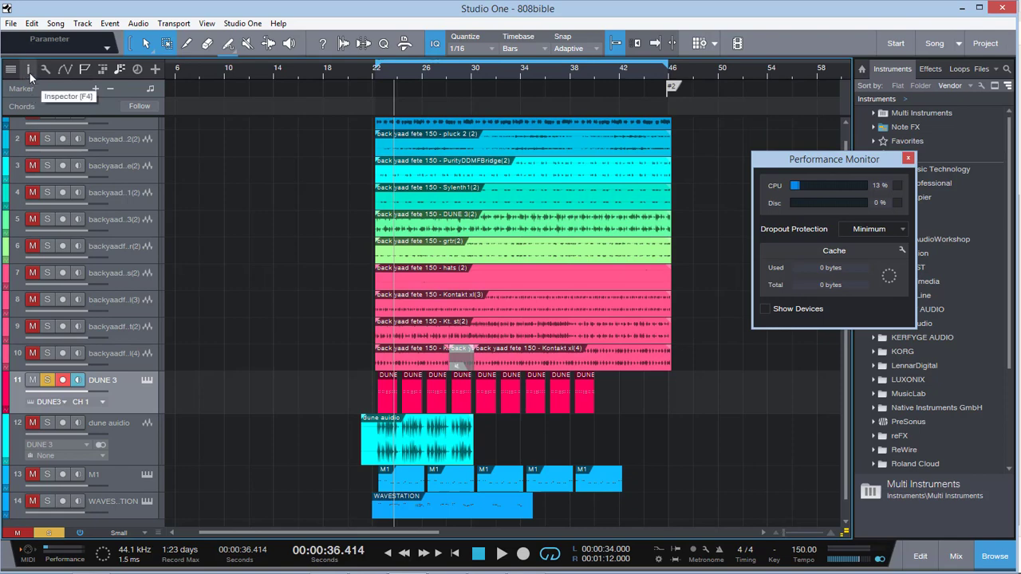
left_click(29, 73)
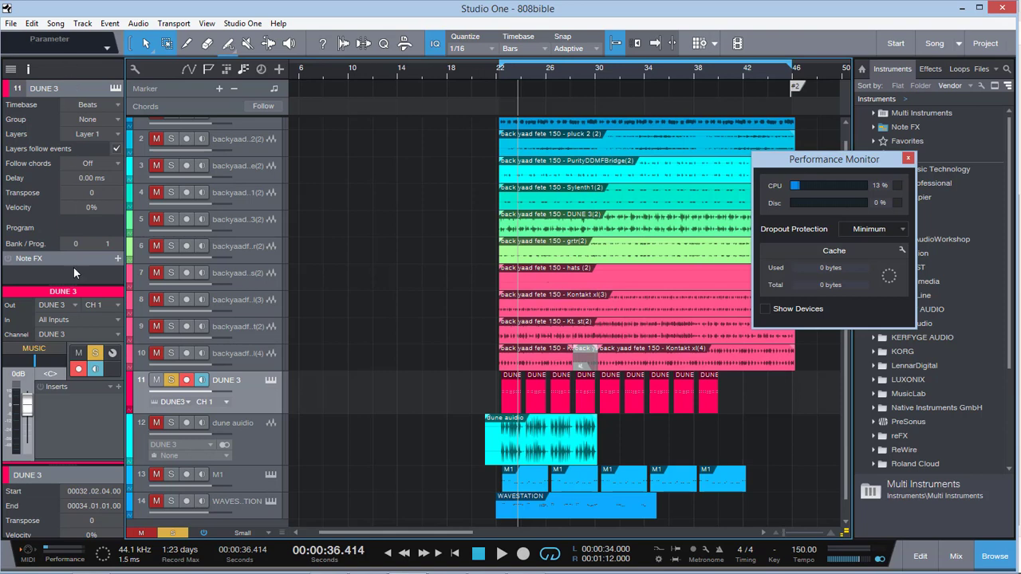
left_click_drag(73, 274, 60, 177)
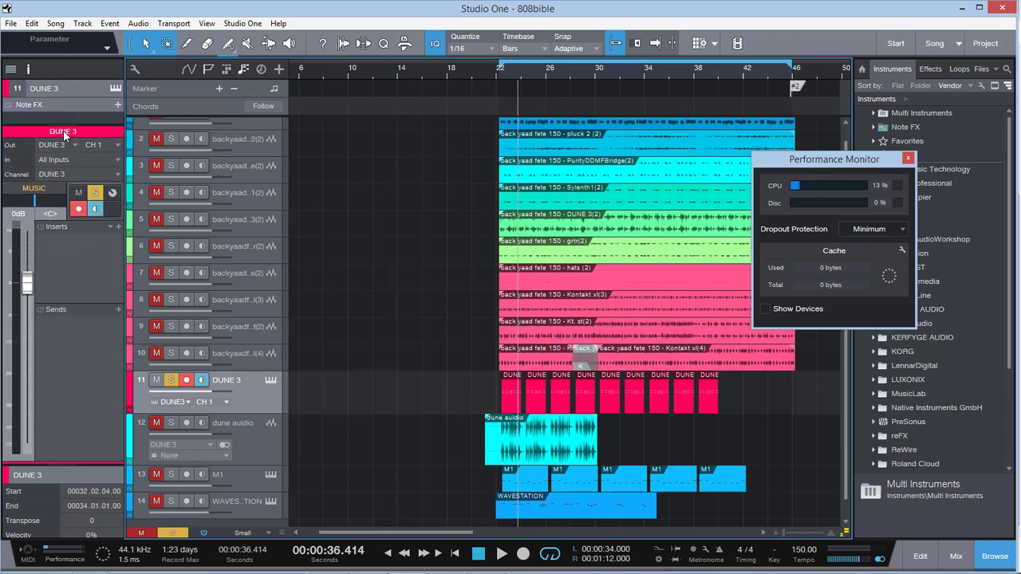
left_click_drag(67, 130, 77, 289)
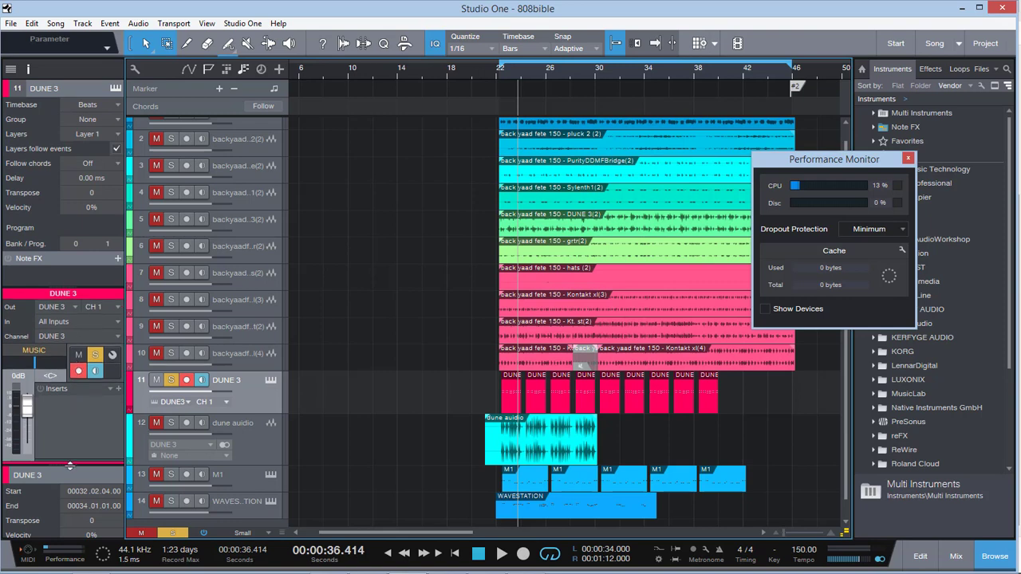
mouse_move(68, 466)
left_mouse_down()
mouse_move(60, 302)
mouse_move(63, 457)
left_mouse_up()
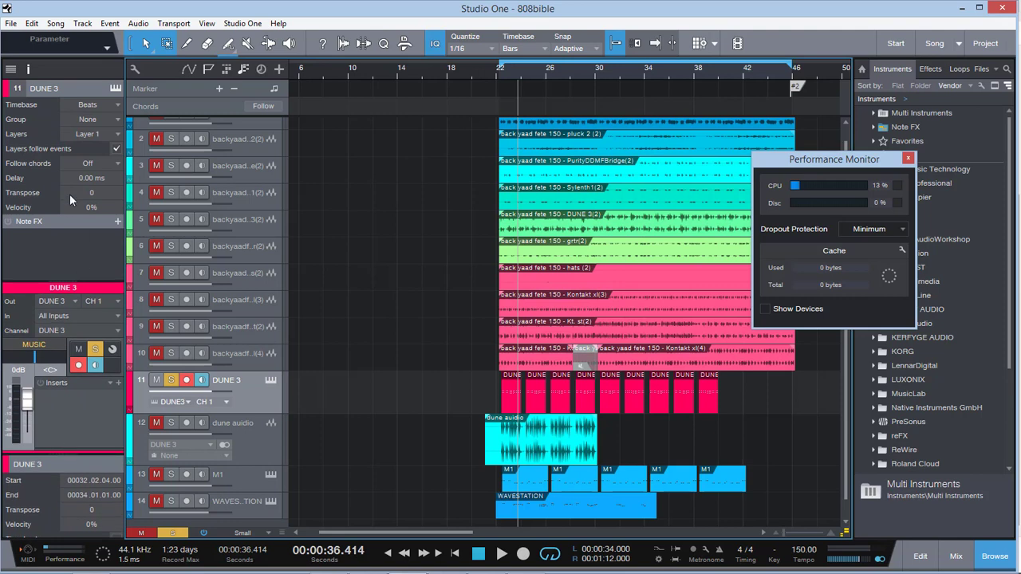
left_click(117, 163)
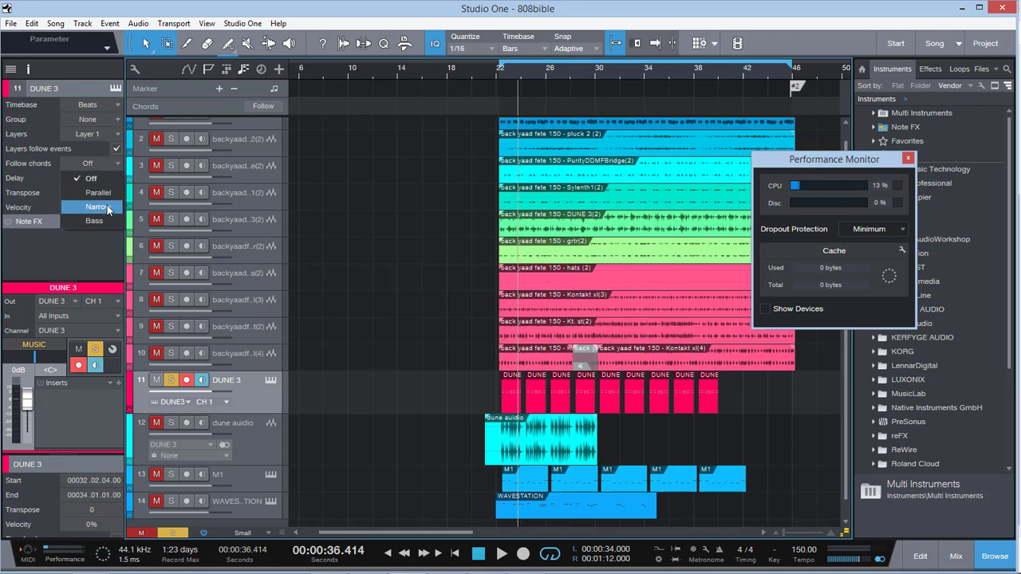
left_click(56, 248)
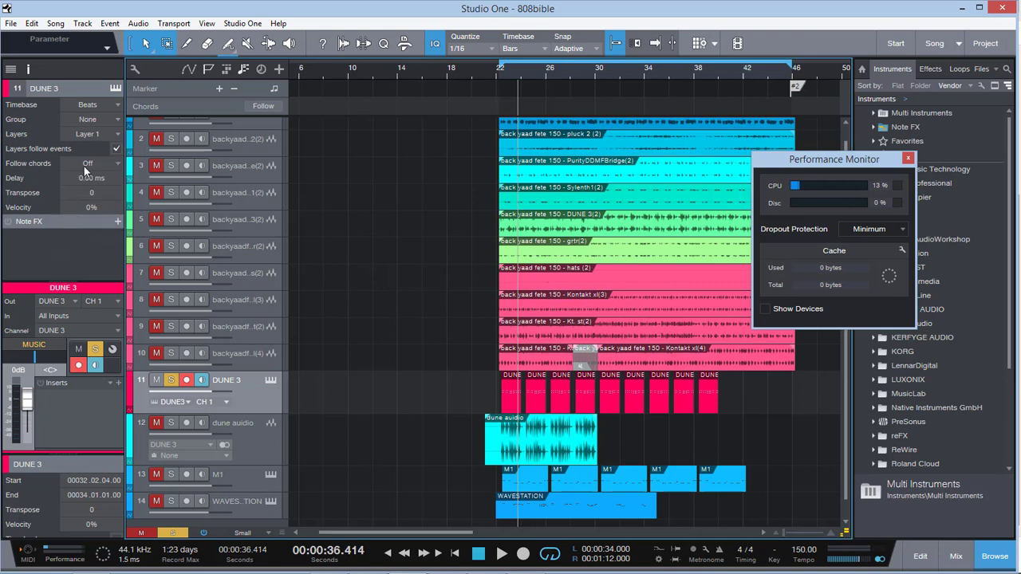
left_click(119, 161)
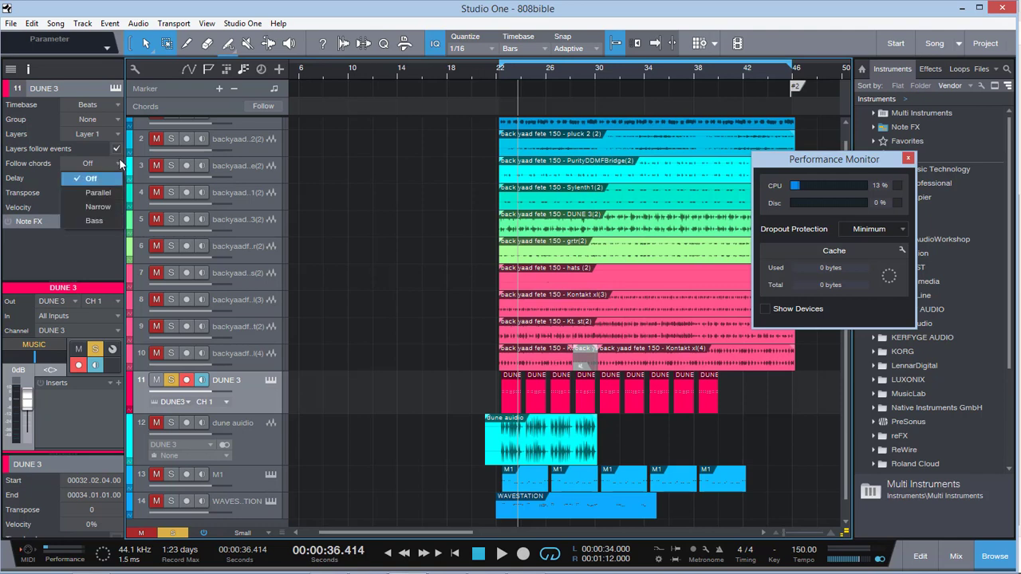
left_click(98, 193)
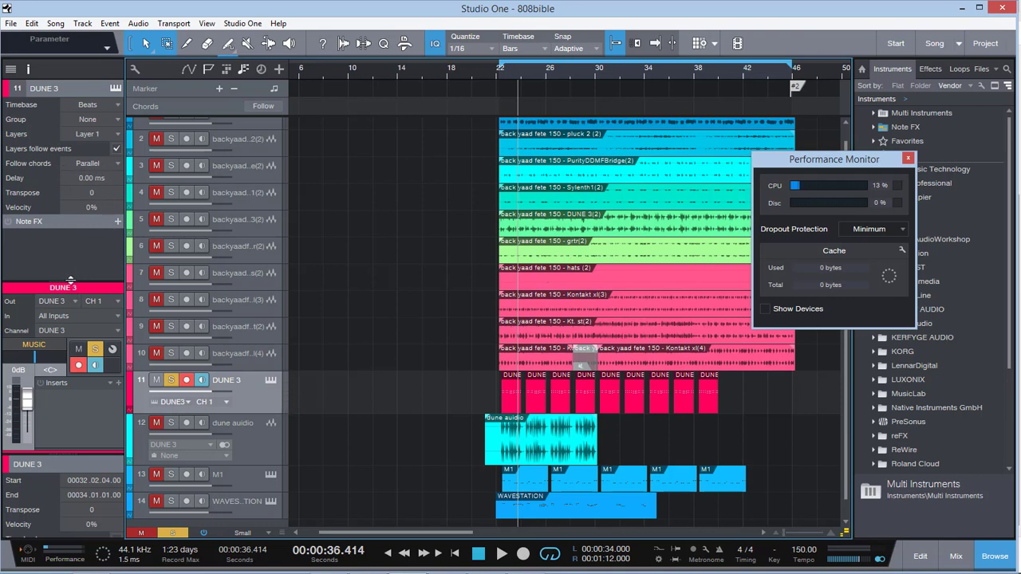
mouse_move(70, 280)
left_mouse_down()
mouse_move(70, 369)
mouse_move(70, 278)
left_mouse_up()
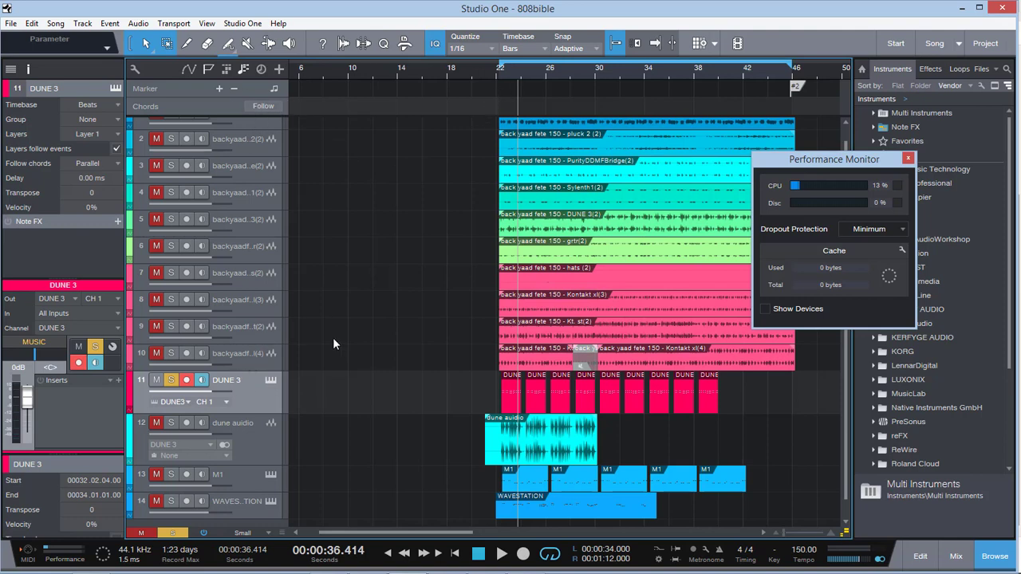
Extract the chords of the first DUNE 3 part to the chord track
right_click(510, 408)
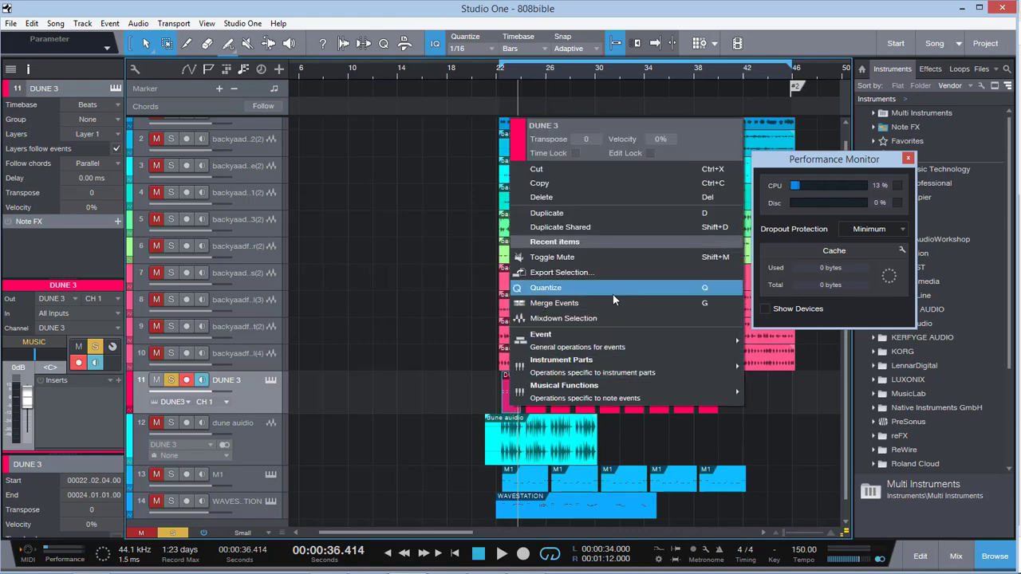
mouse_move(596, 351)
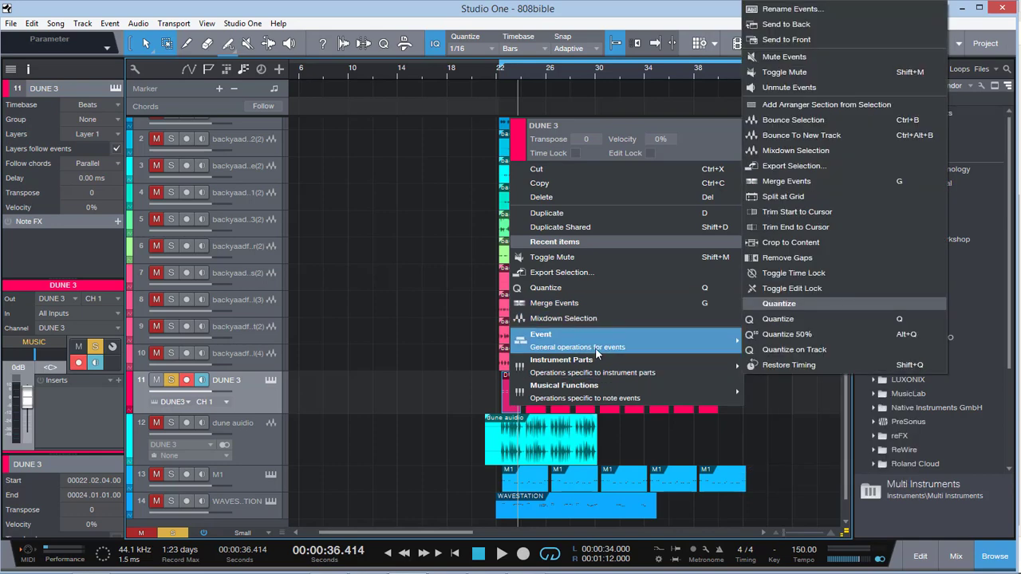
mouse_move(561, 363)
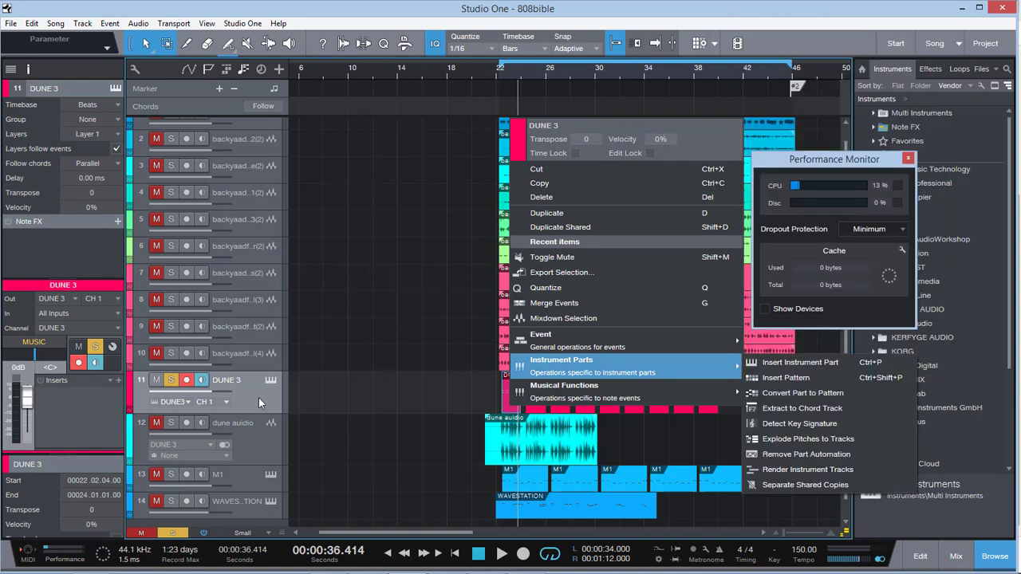
left_click(258, 397)
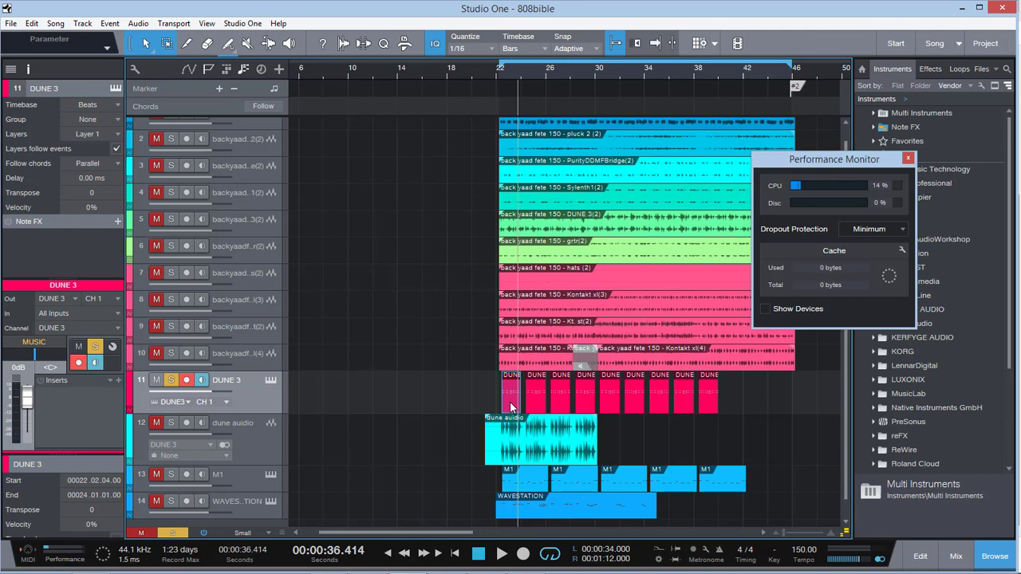
Open the Chord Selector for the D chord on the chord track, view its root note options and close it
left_click(507, 107)
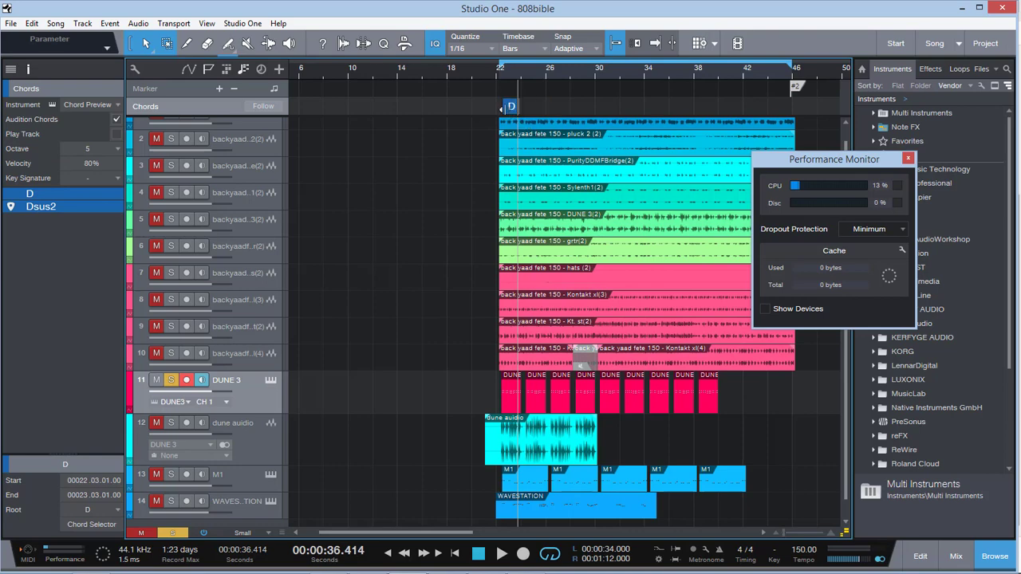
double_click(511, 108)
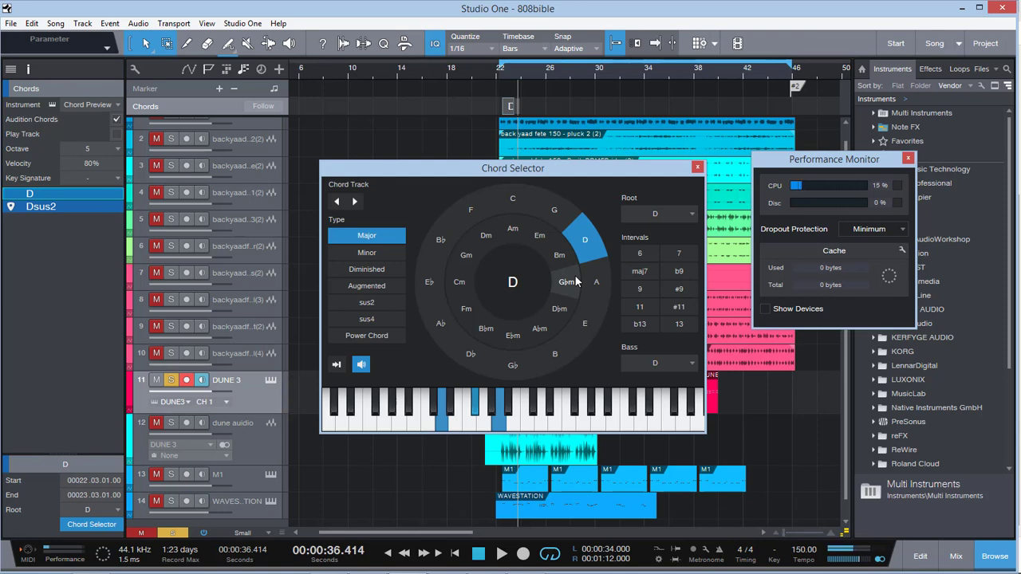
left_click(692, 215)
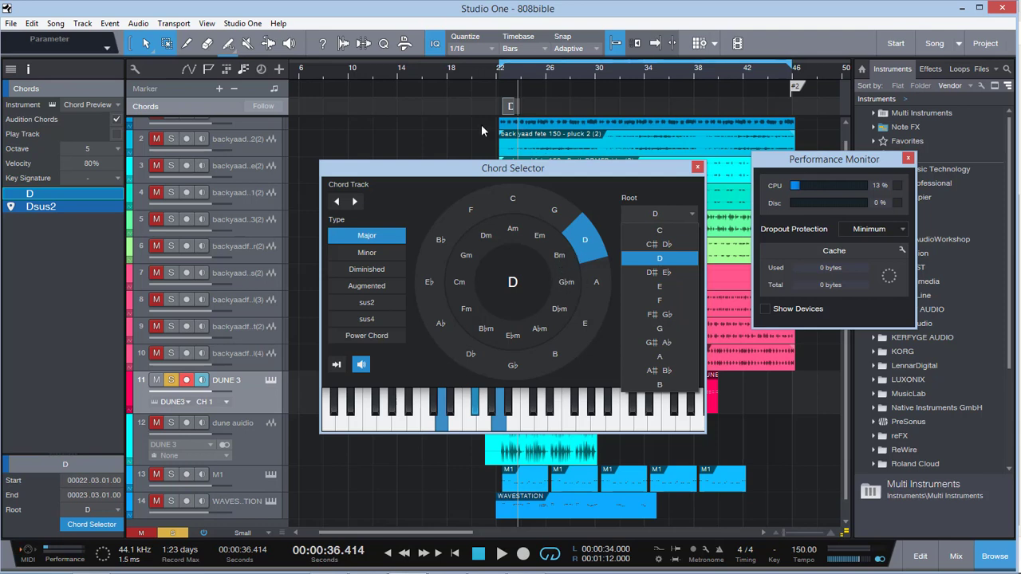
left_click(414, 105)
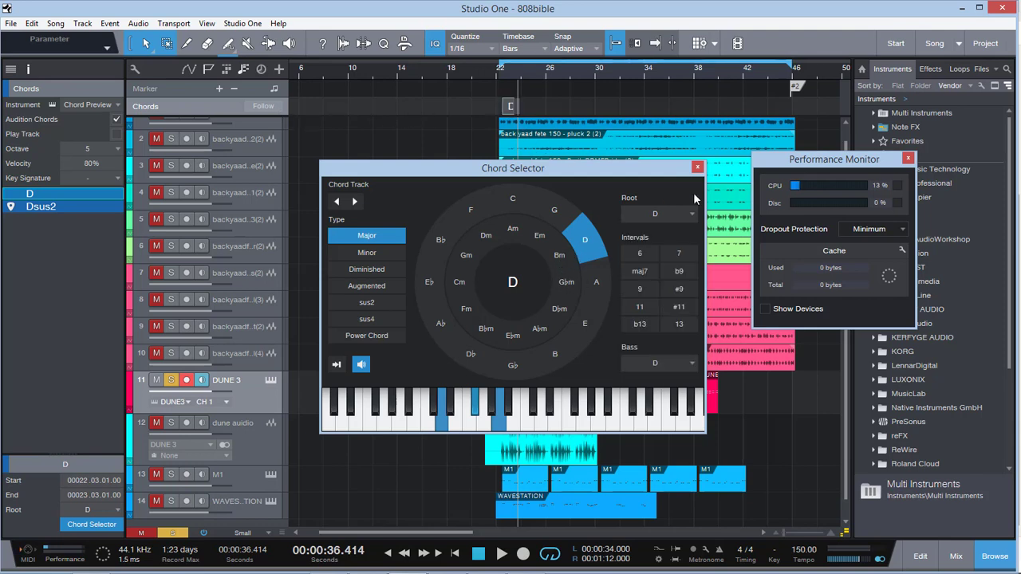
left_click(697, 168)
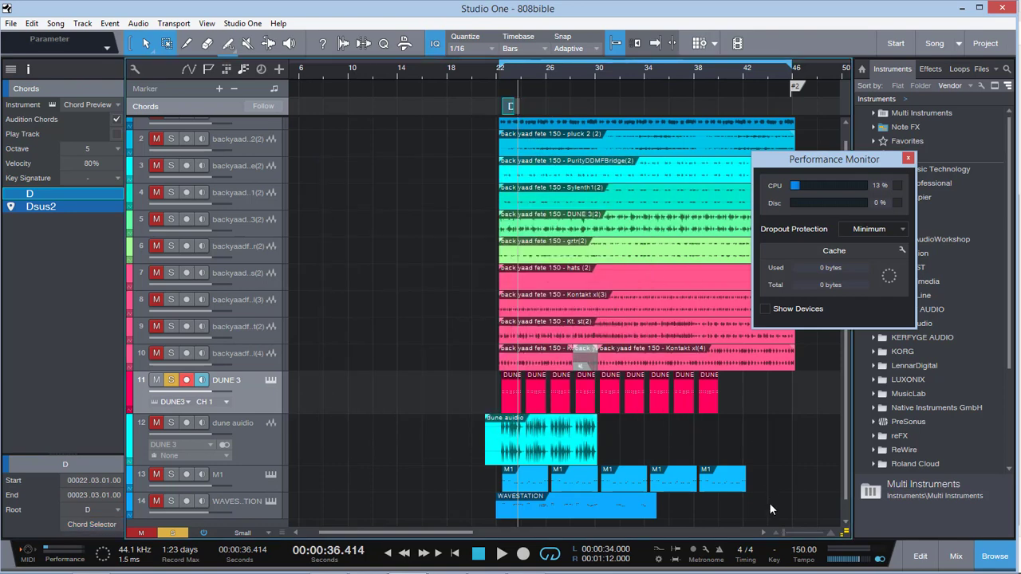
Extend the Dsus2 chord on the chord track so that it ends at 27.03.01
left_click_drag(786, 540, 790, 540)
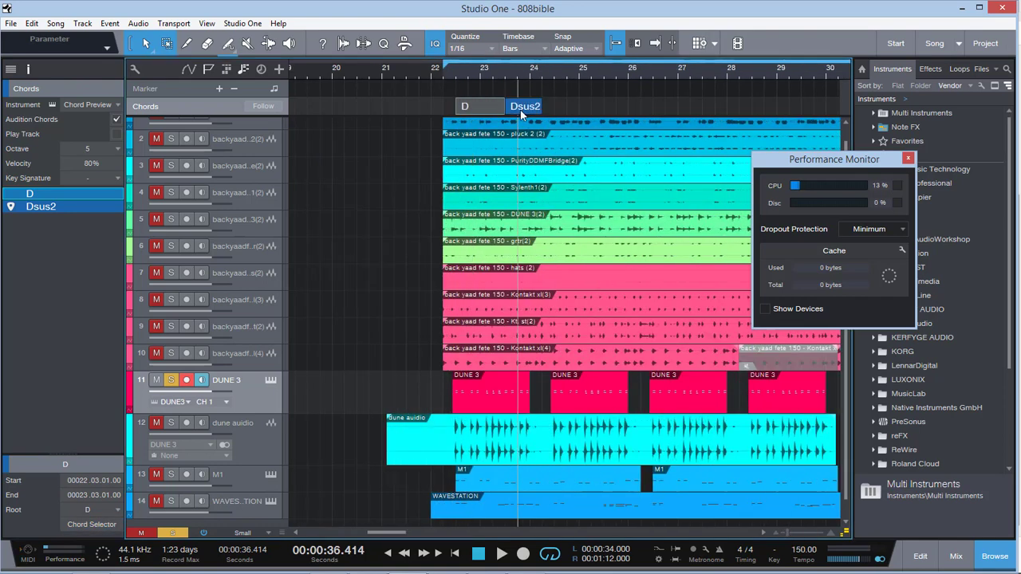
left_click(522, 114)
left_click(495, 107)
left_click(513, 105)
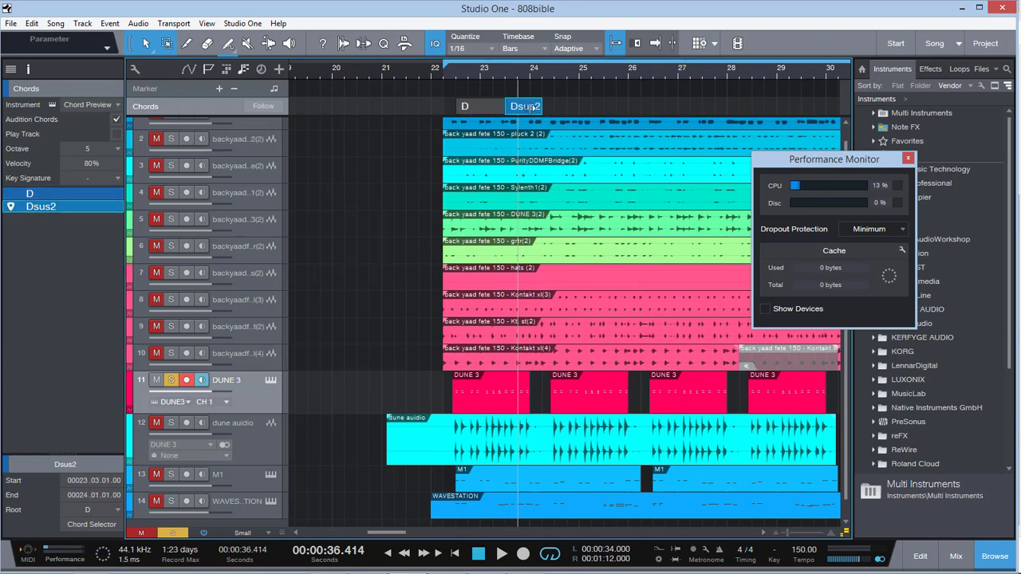
left_click_drag(529, 106, 702, 107)
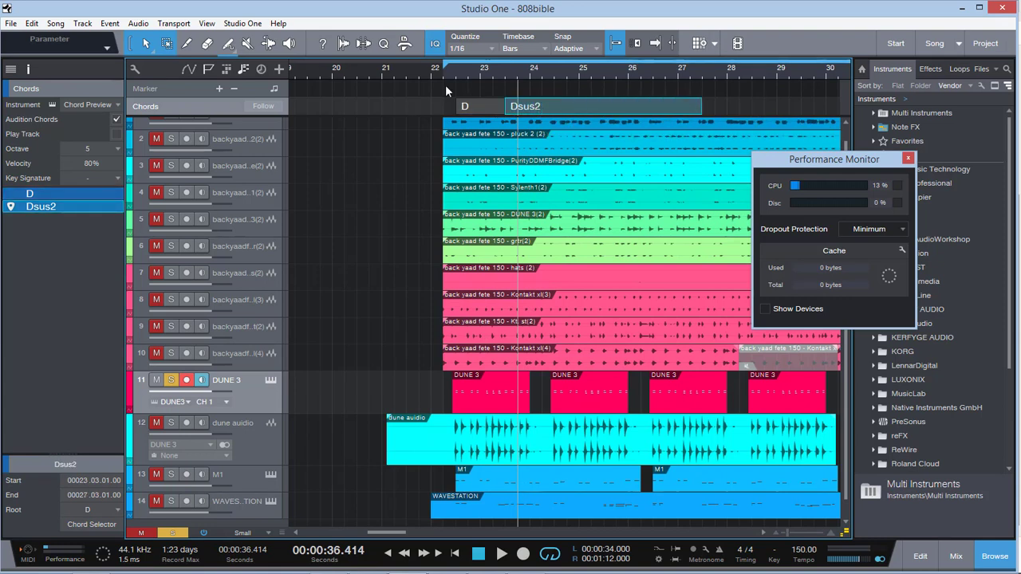
Turn on Follow for the chord track and play the DUNE 3 track from about bar 22
left_click(263, 106)
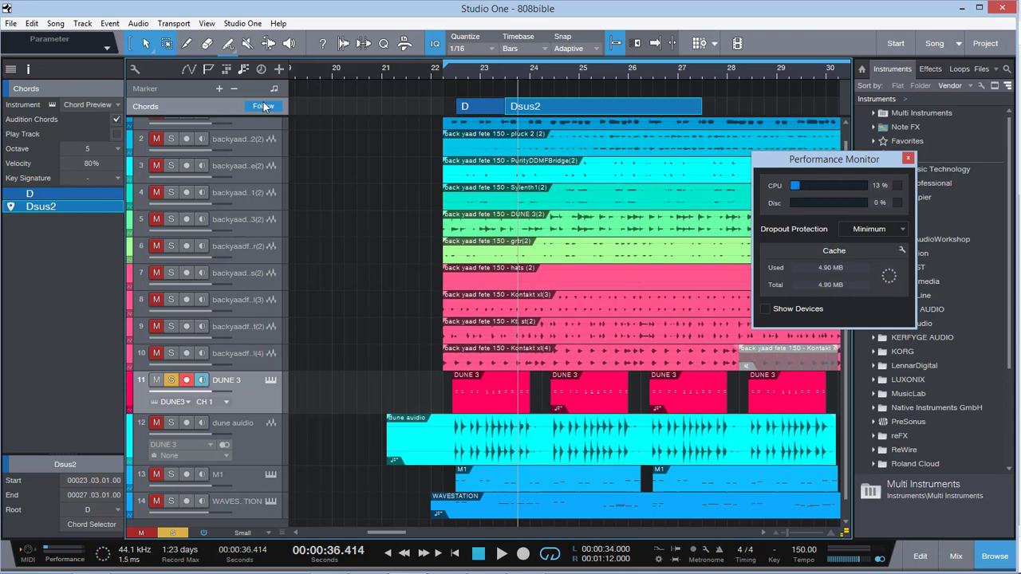
left_click(453, 69)
key("space")
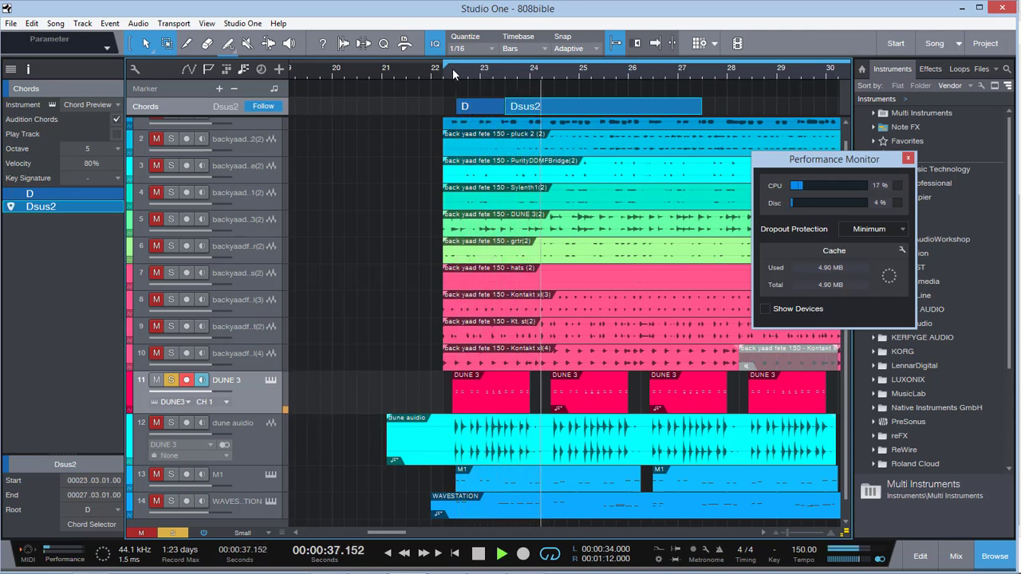
key("space")
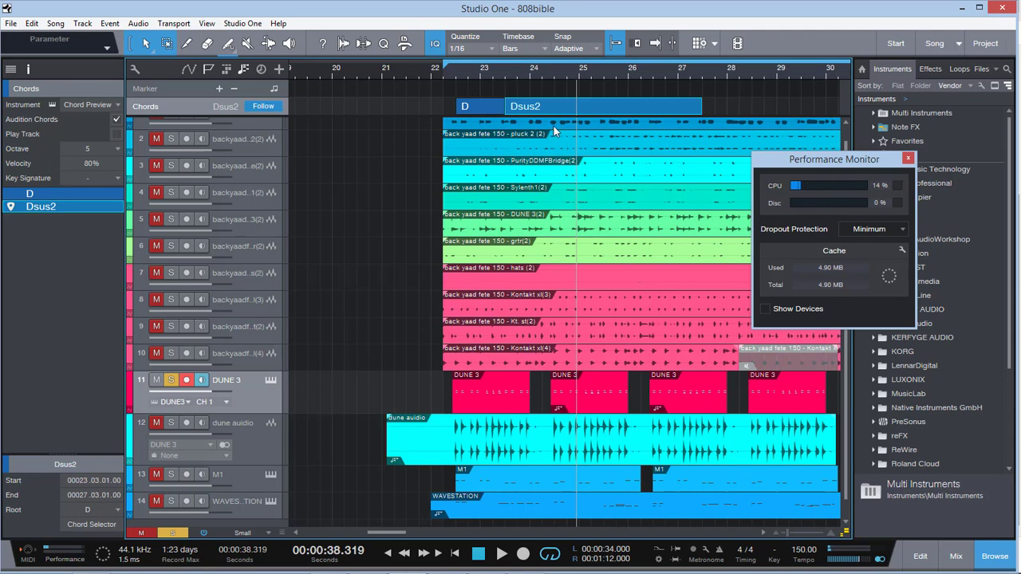
Change the D chord at the start of the chord track to Dm in the Chord Selector
left_click(481, 106)
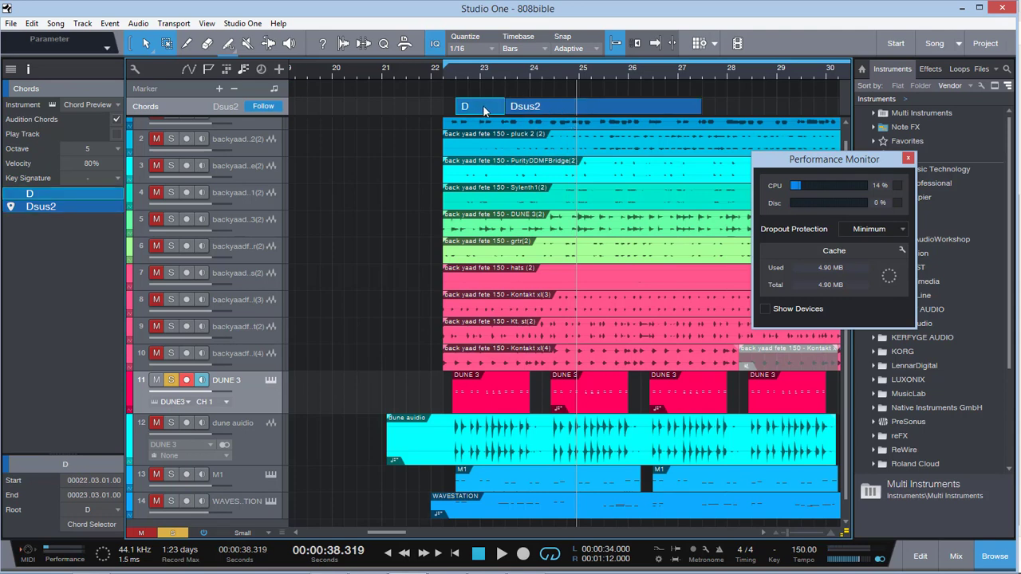
right_click(483, 106)
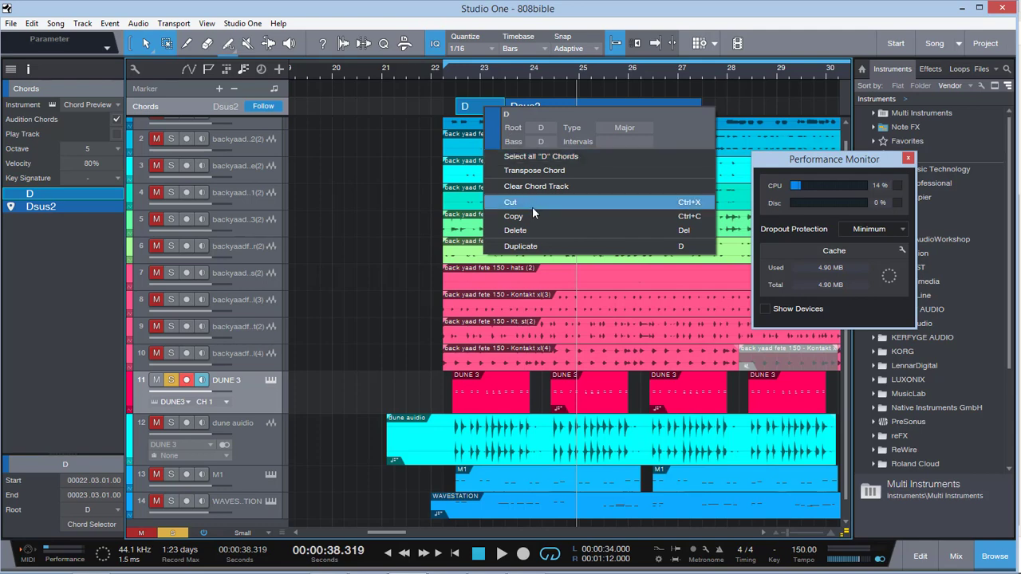
left_click(467, 106)
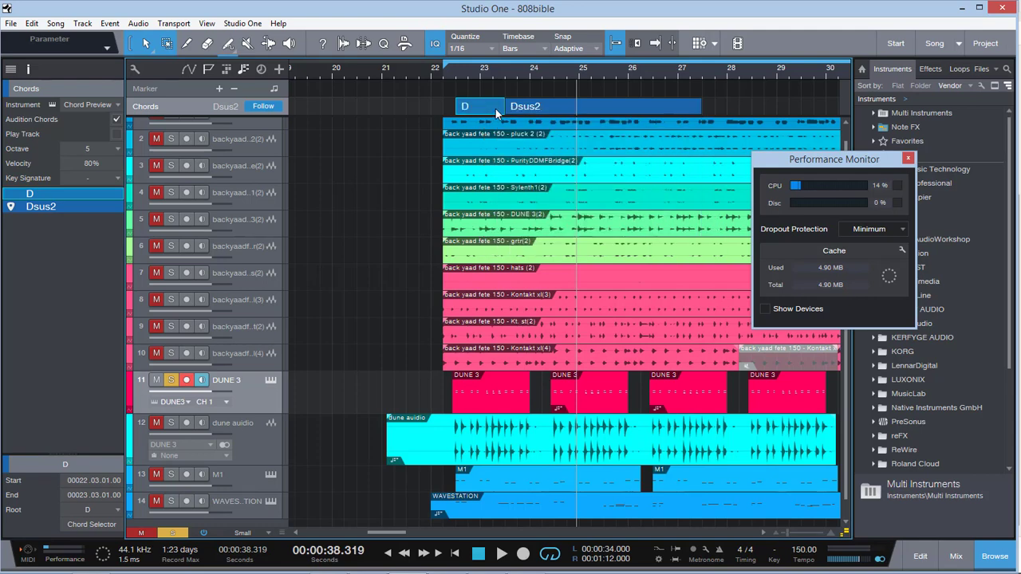
right_click(496, 109)
double_click(496, 109)
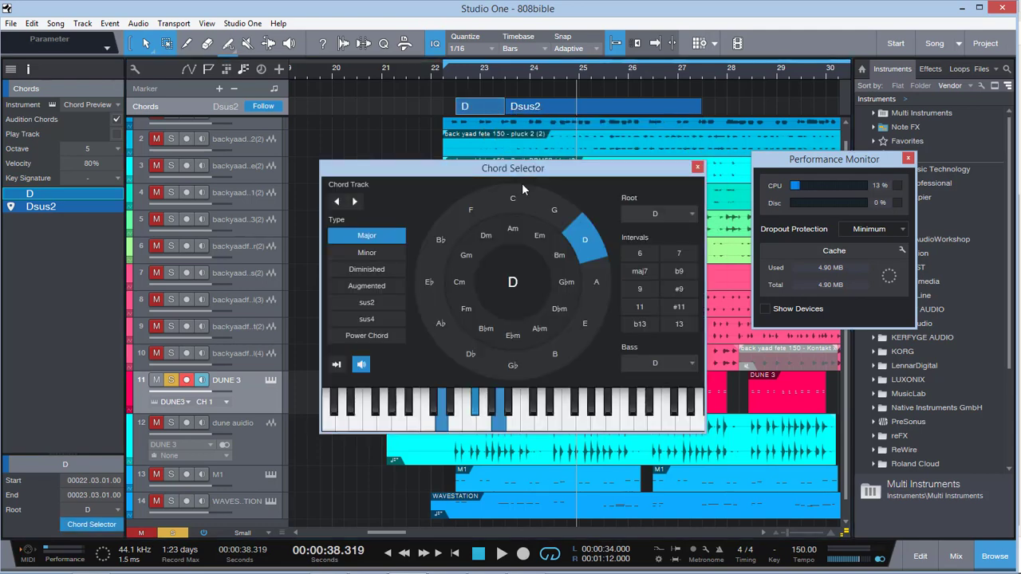
left_click(486, 234)
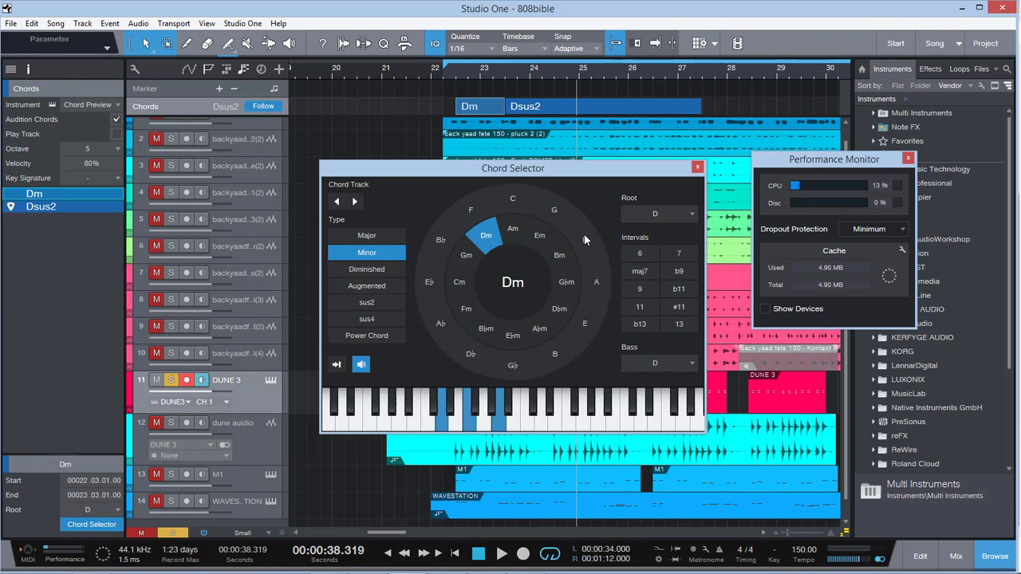
left_click(697, 167)
Play the DUNE 3 track from about bar 22 to hear it follow the Dm chord
left_click(454, 68)
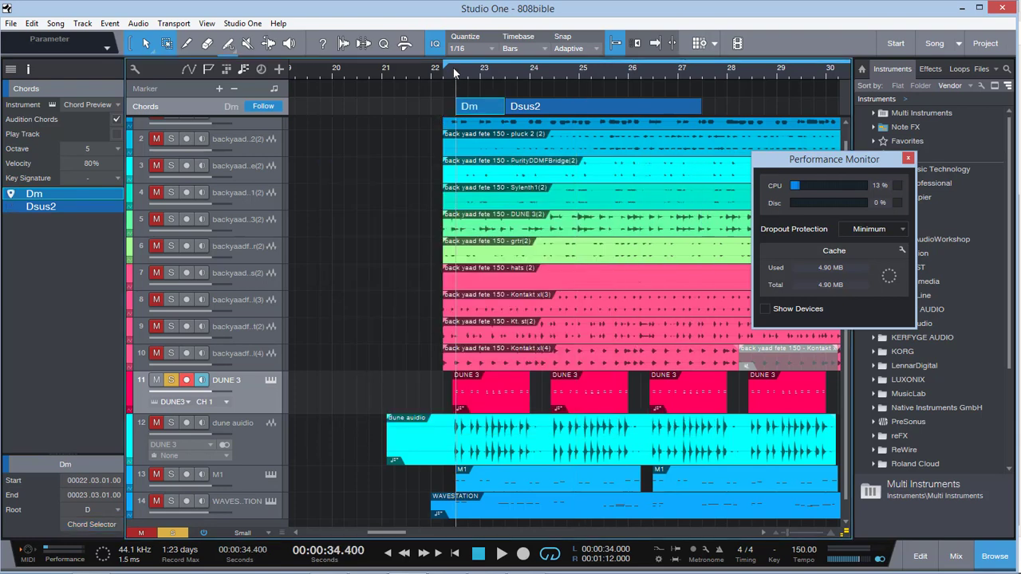
key("space")
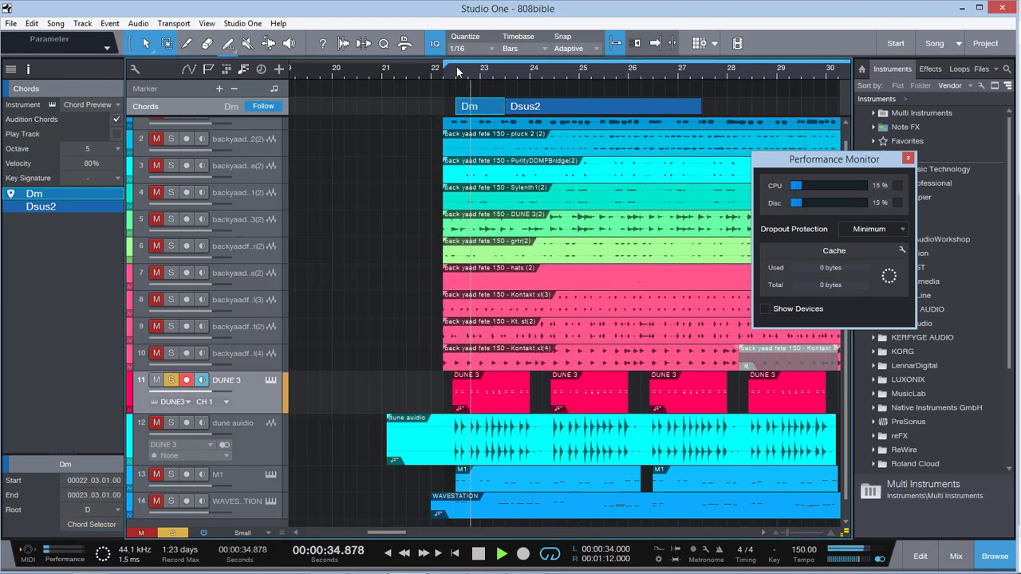
key("space")
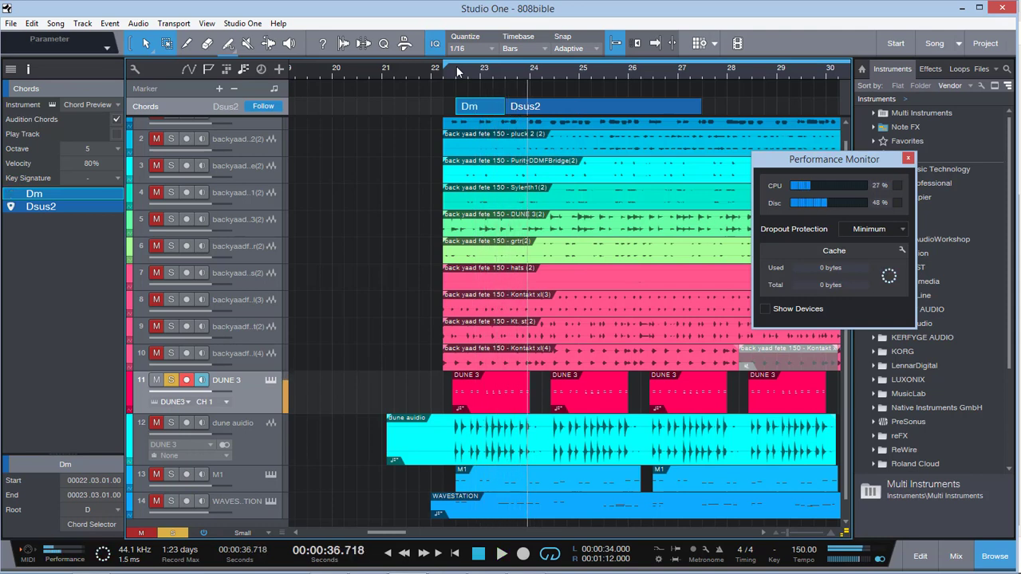
Delete the Dsus2 chord and extend the Dm chord to end at 27.04.01, checking it with a short playback
left_click(549, 105)
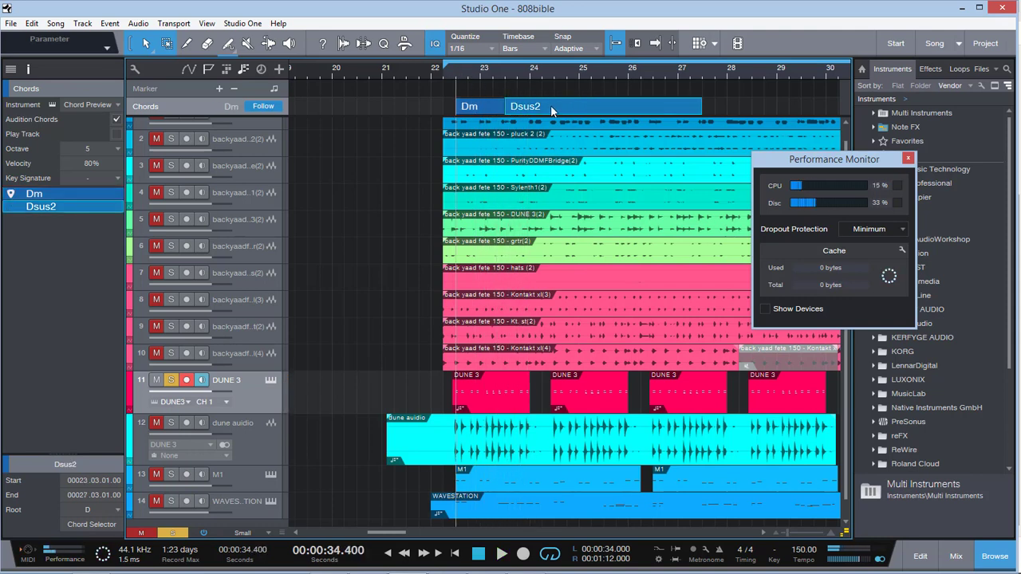
key("Delete")
left_click_drag(505, 106, 715, 105)
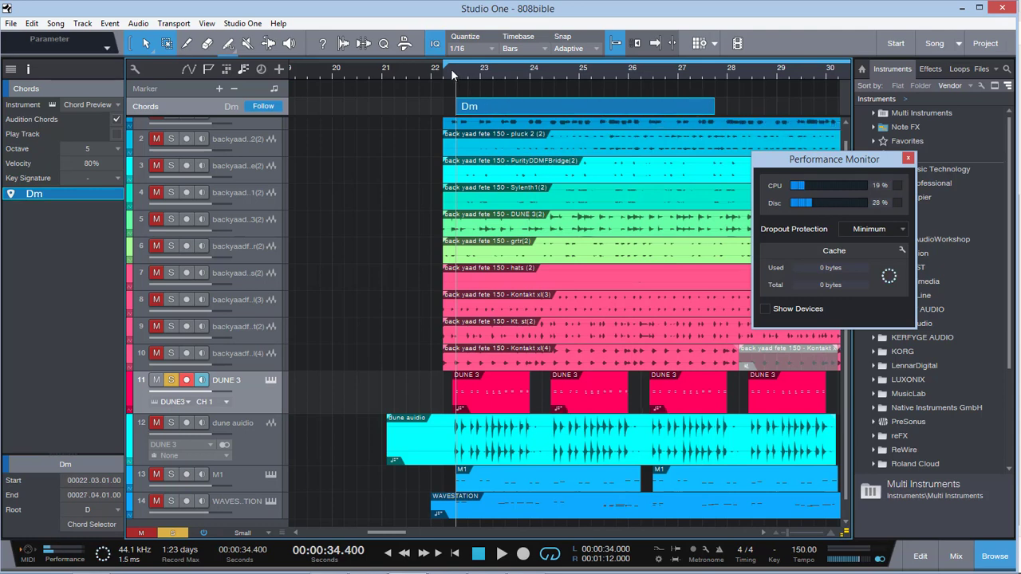
key("space")
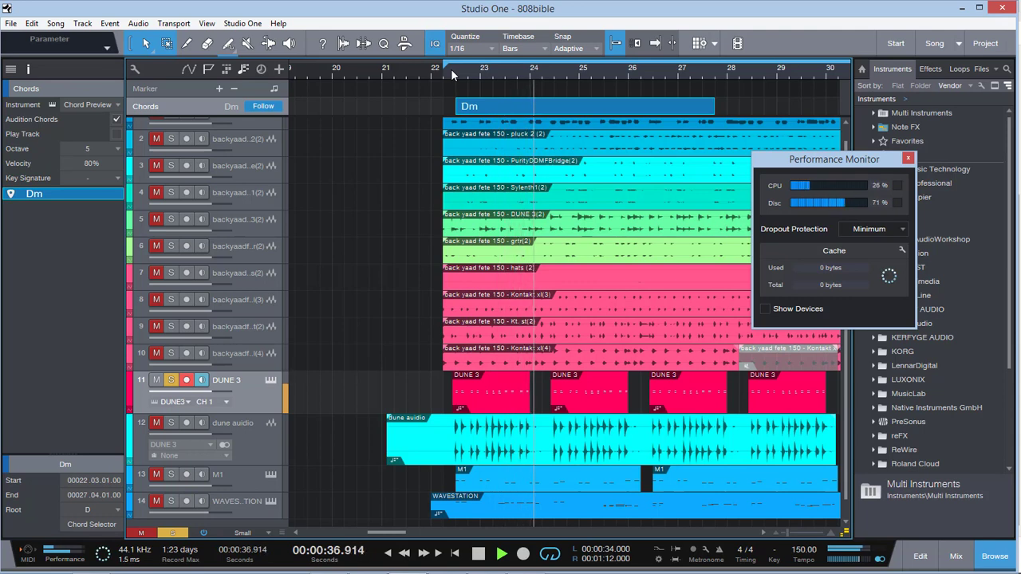
key("space")
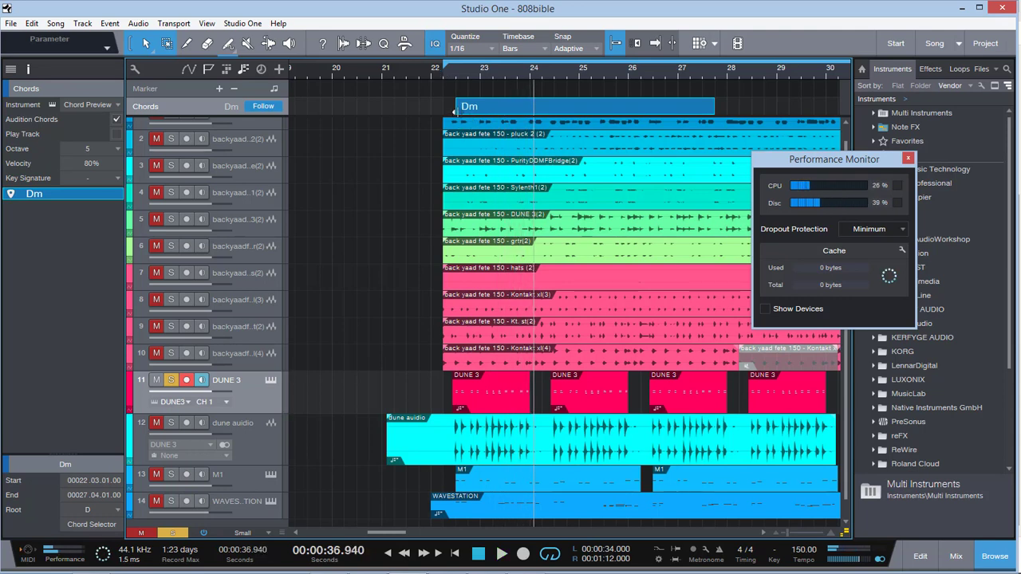
Shift the start of the Dm chord to 24.02.01 and play from about bar 22 for comparison
left_click_drag(456, 111, 447, 111)
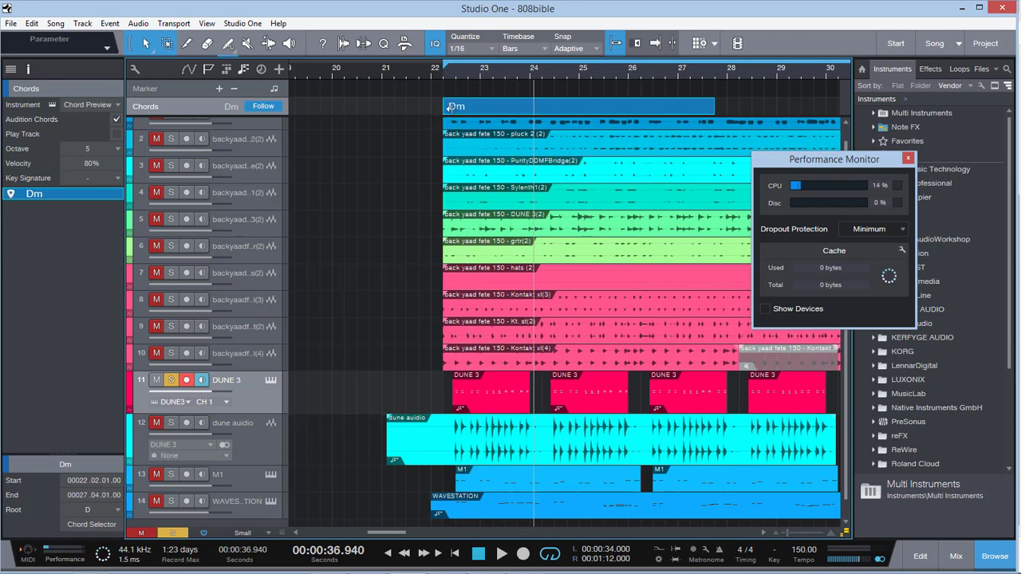
left_click_drag(445, 108, 542, 107)
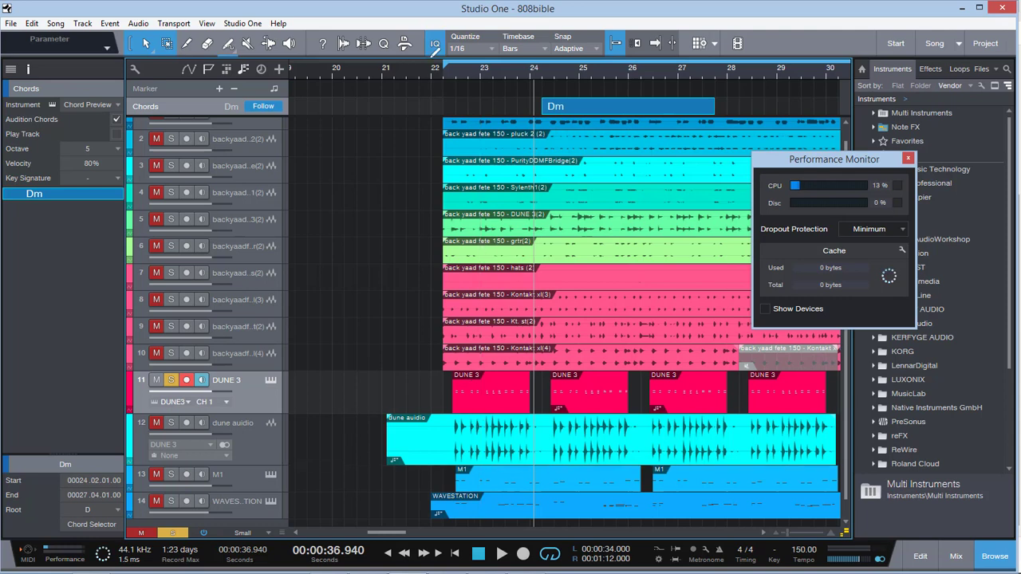
left_click(454, 69)
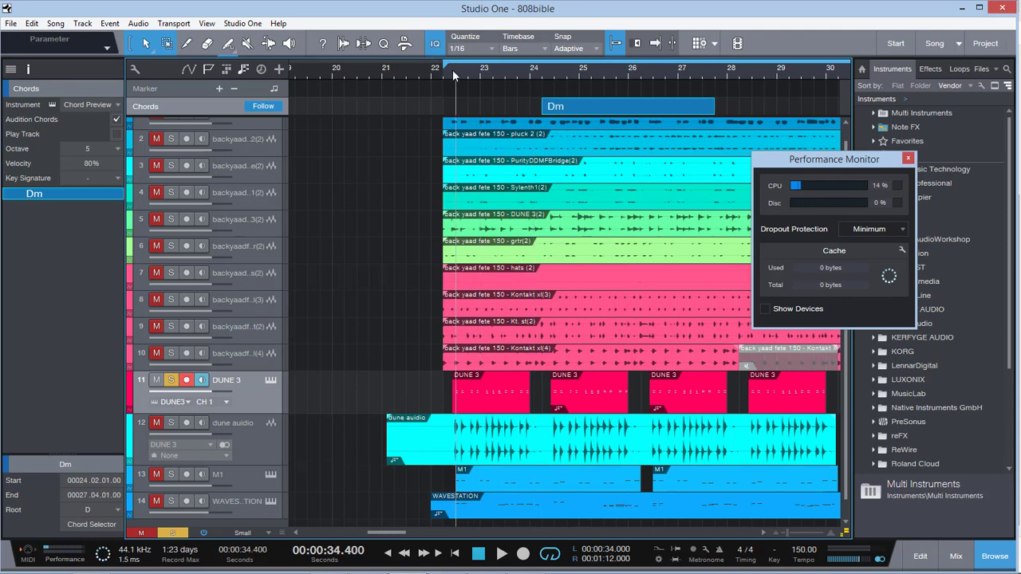
key("space")
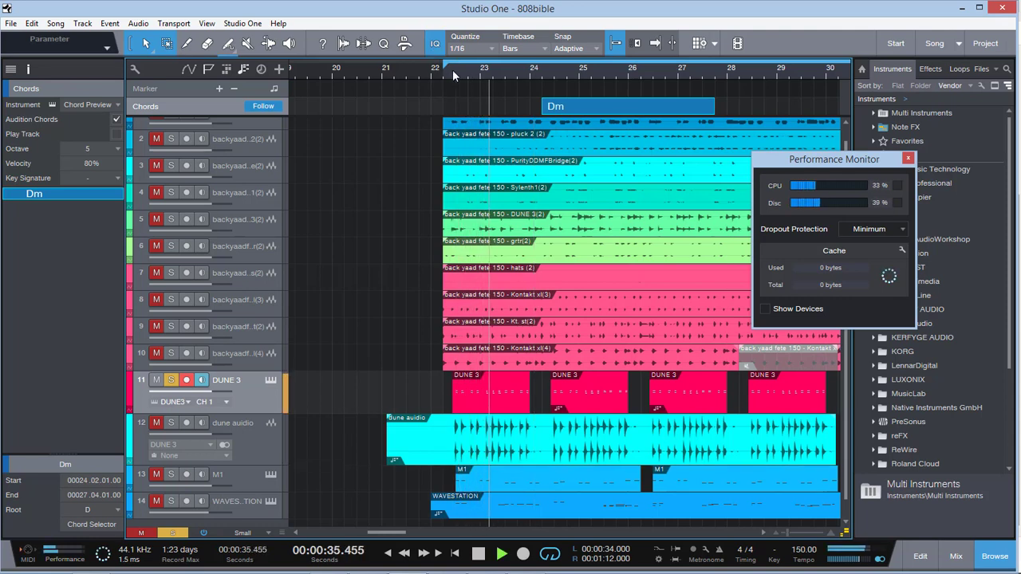
key("space")
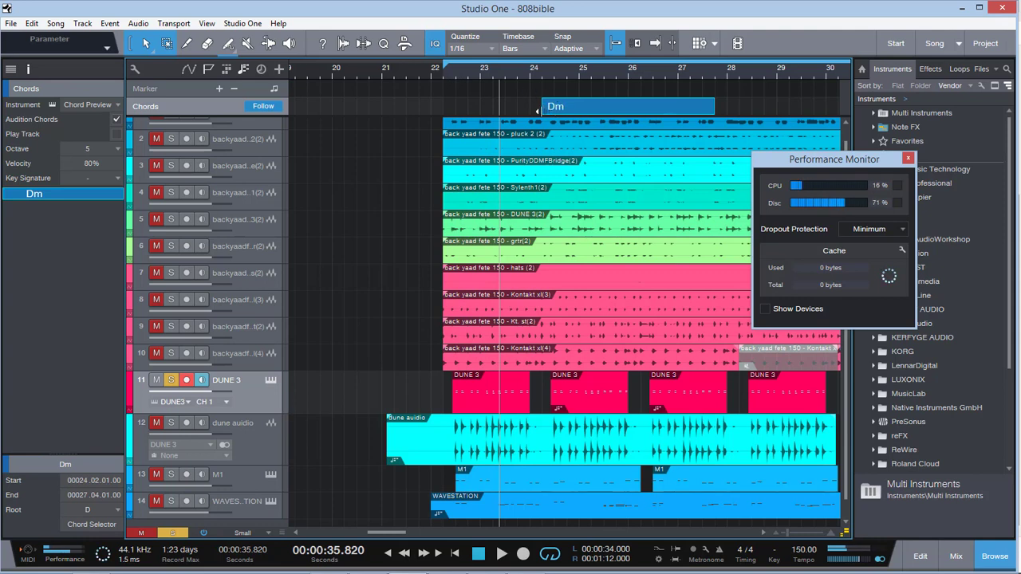
Set the start of the Dm chord to 22.02.01 and play the DUNE 3 track from there
left_click_drag(537, 111, 451, 106)
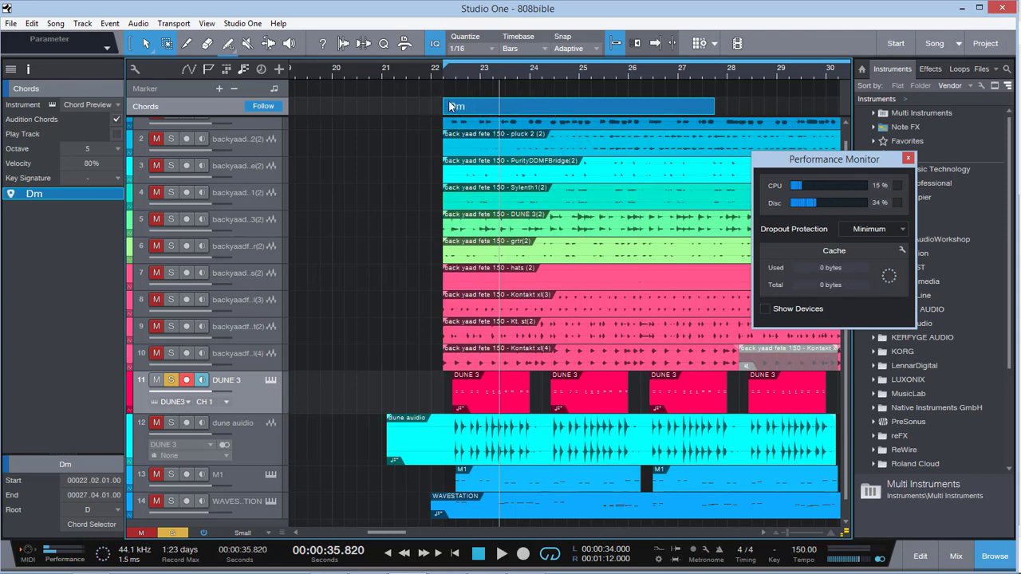
left_click(444, 73)
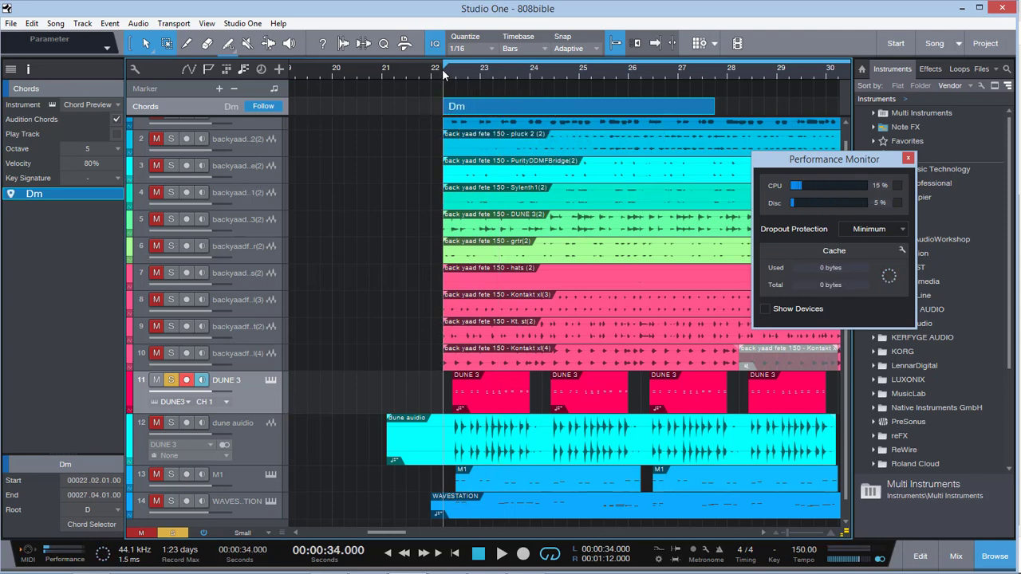
key("space")
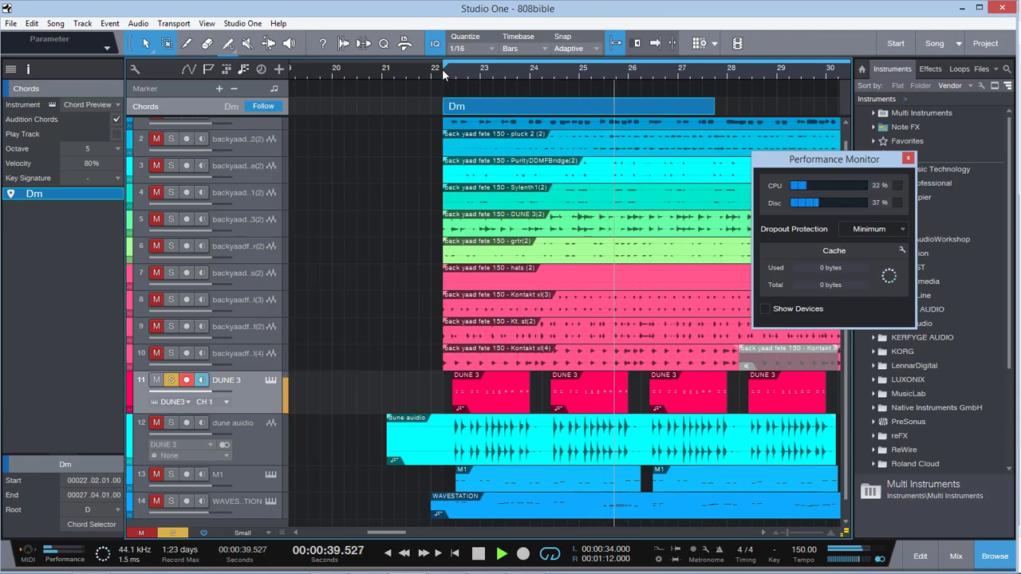
key("space")
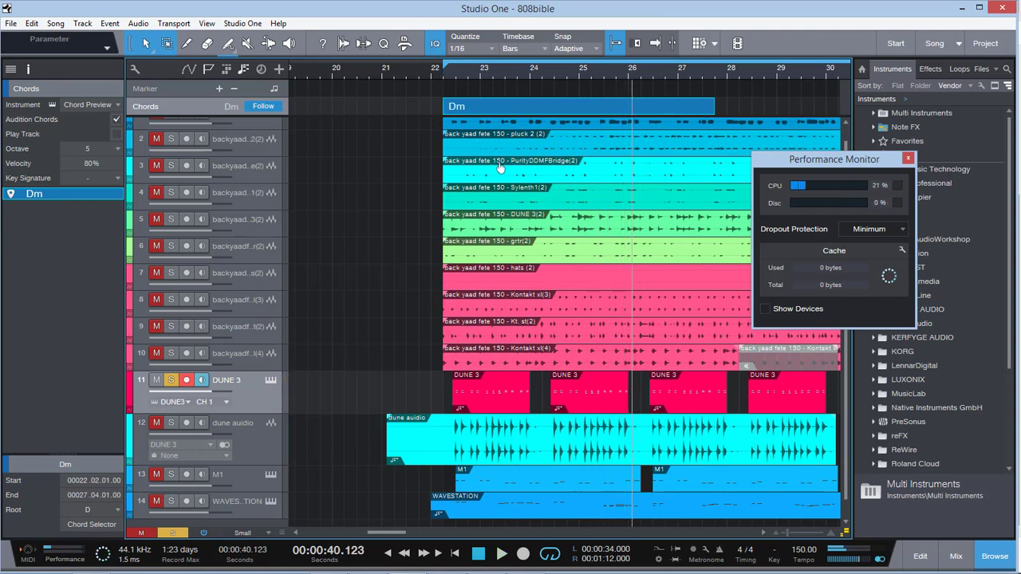
Change the Dm chord on the chord track to Am in the Chord Selector
double_click(496, 102)
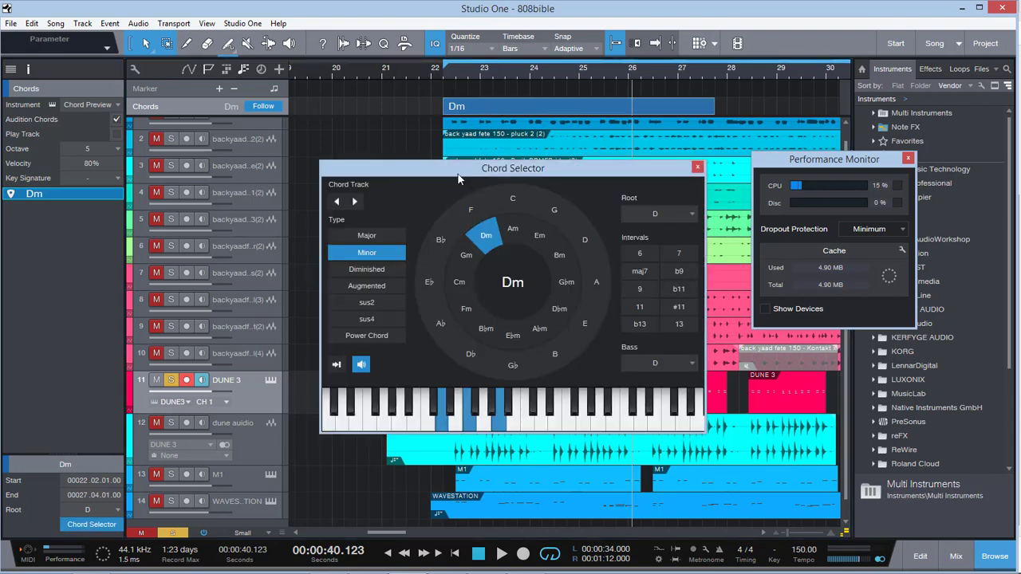
left_click(513, 229)
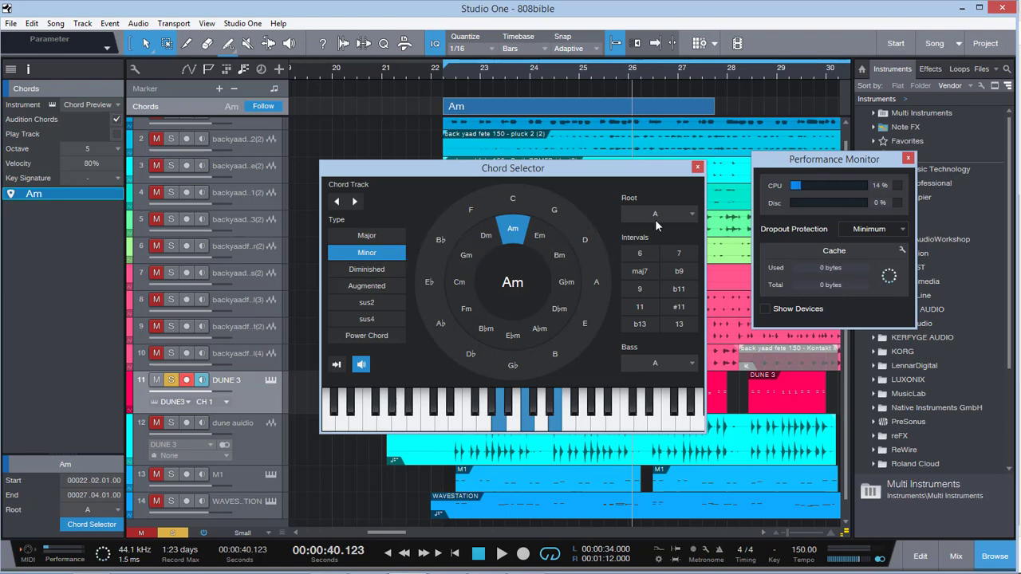
left_click(698, 167)
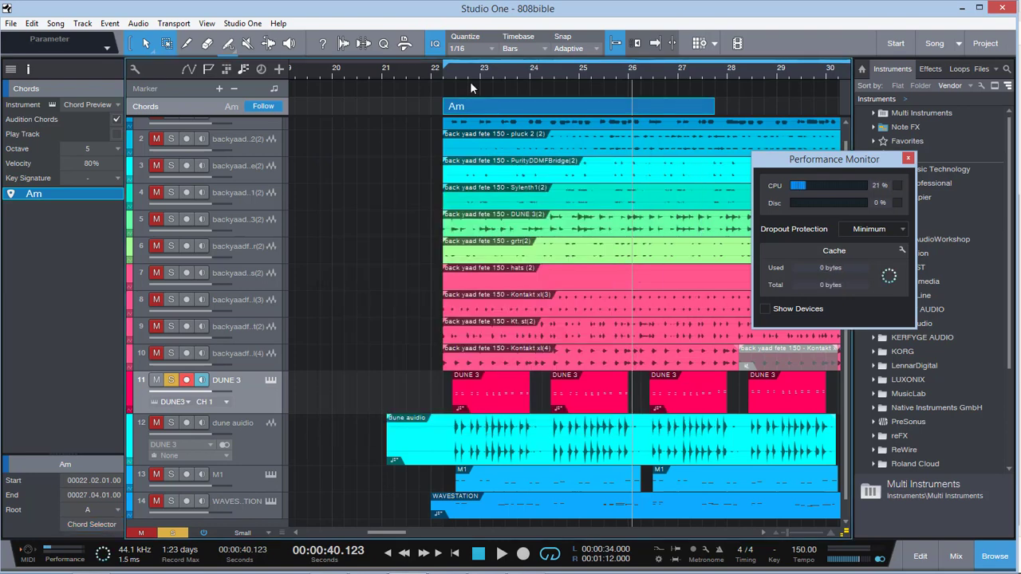
Play the DUNE 3 track from the start of the Am chord to about bar 26
left_click(439, 65)
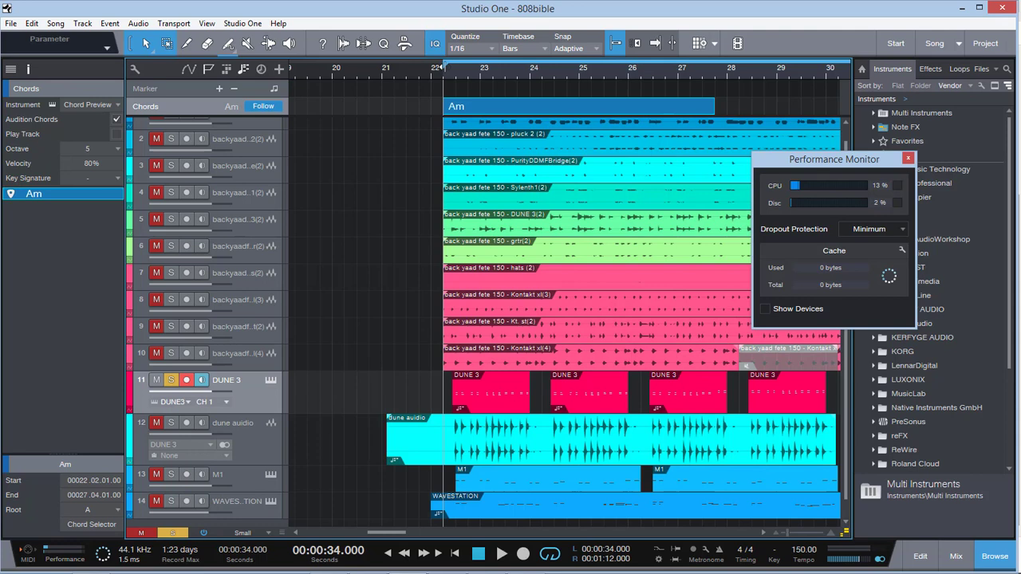
key("space")
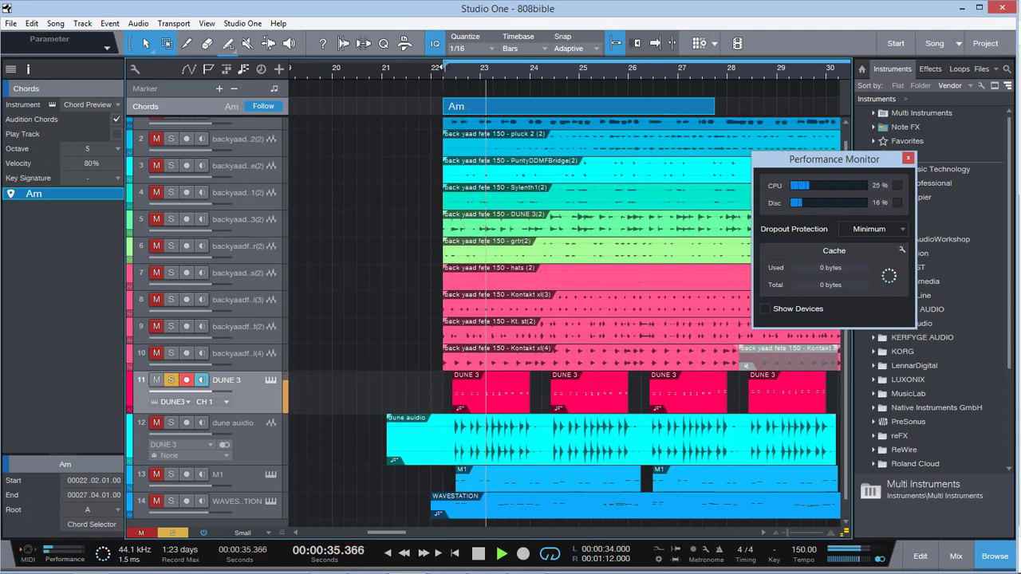
key("space")
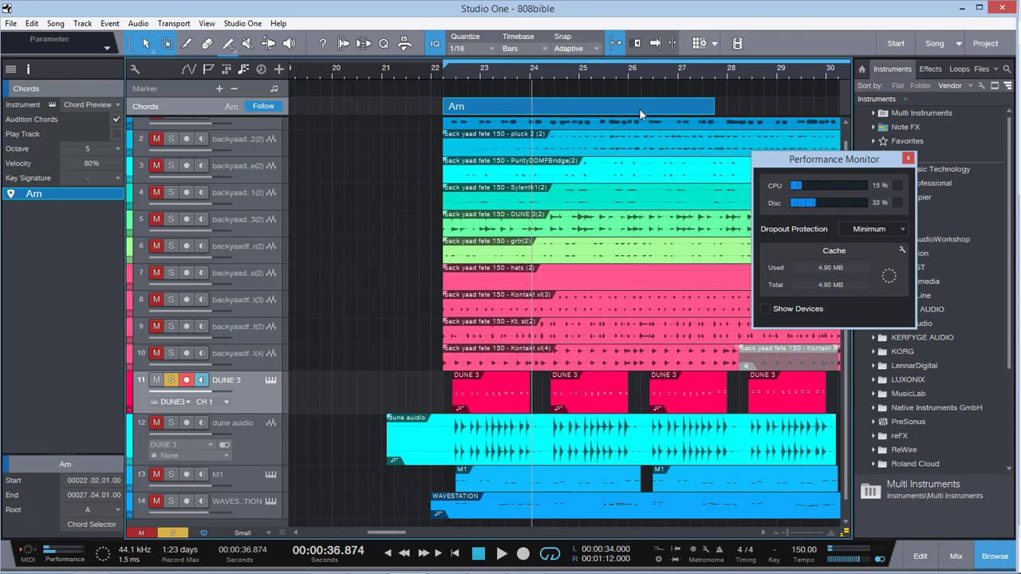
key("space")
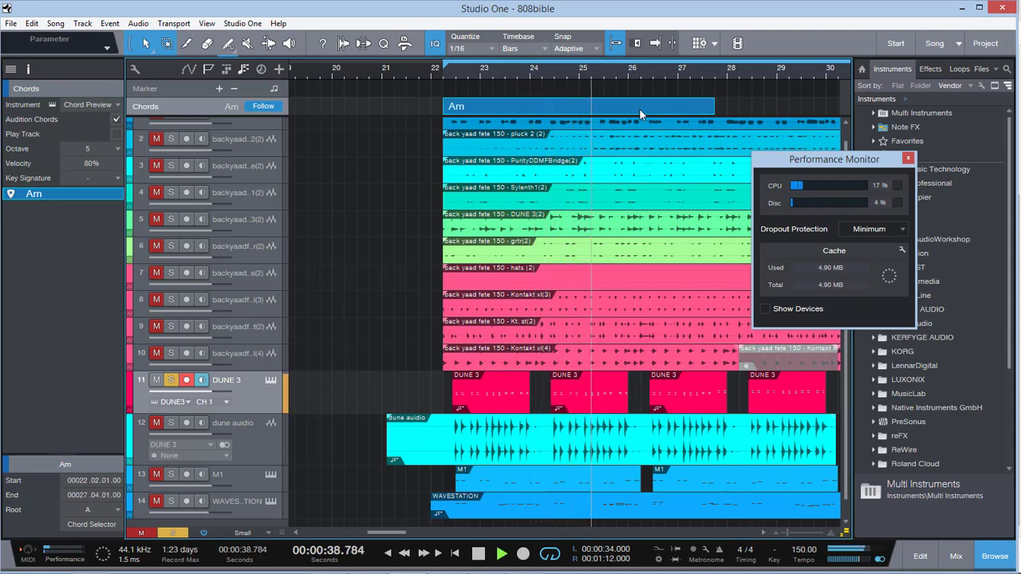
key("space")
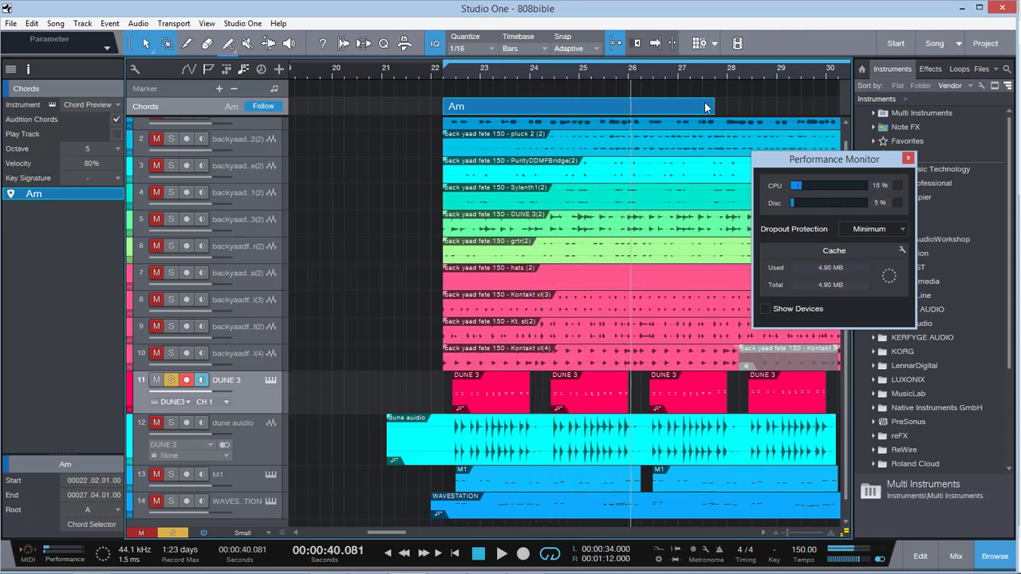
Shorten the Am chord to end at 26.01.01 and add an Em chord directly after it
left_click_drag(721, 104, 632, 106)
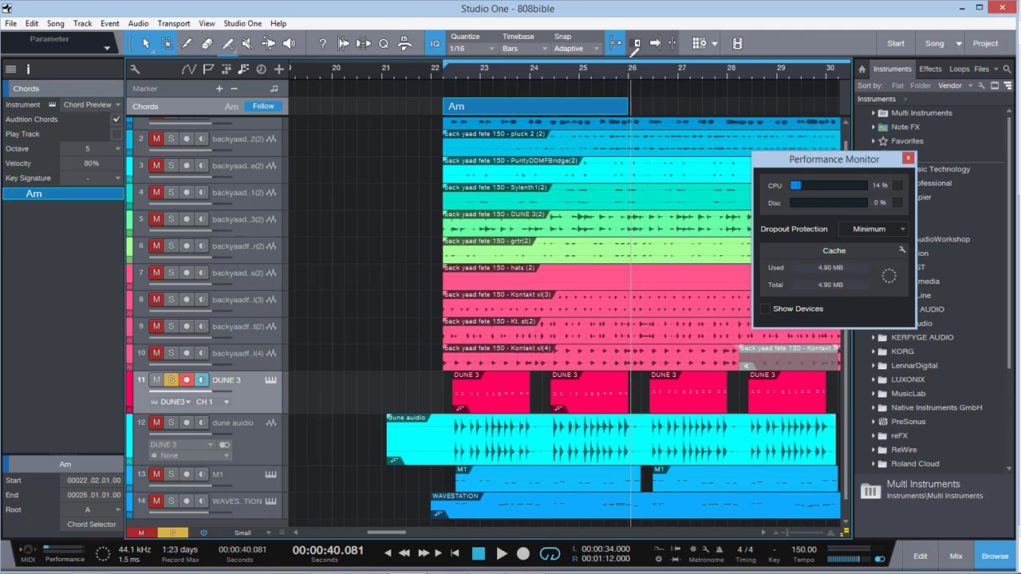
double_click(649, 107)
left_click(650, 108)
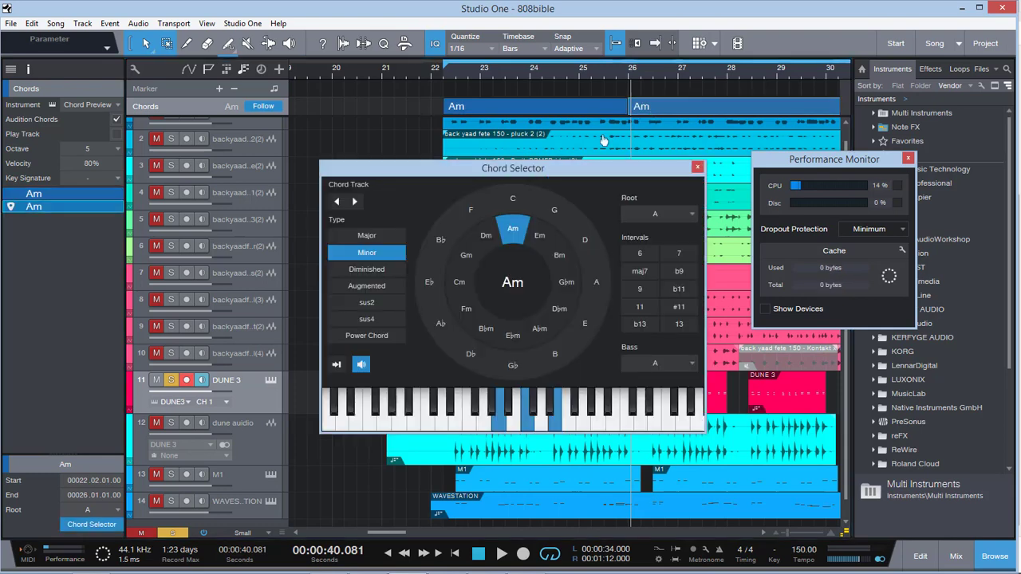
left_click(540, 238)
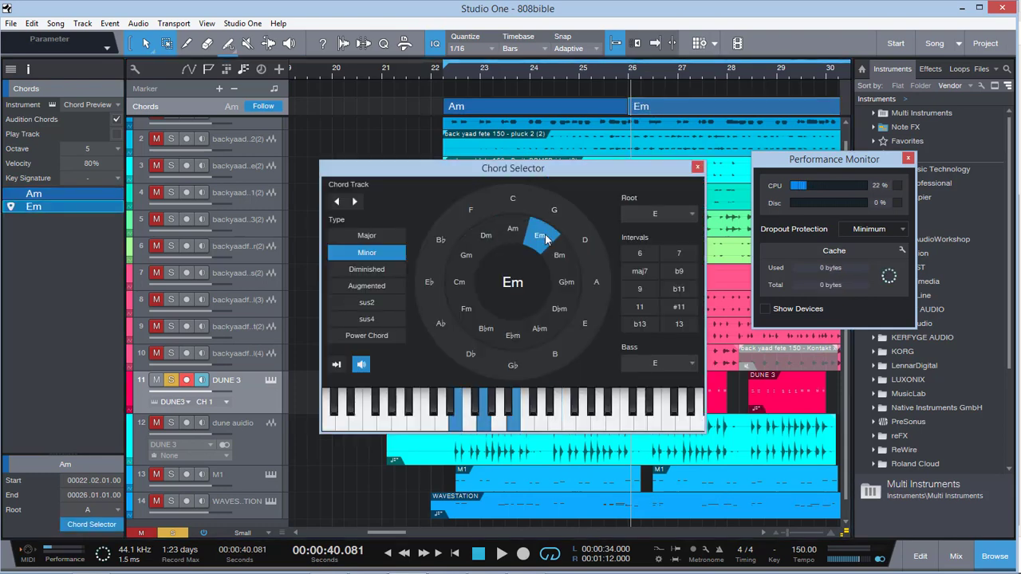
left_click(698, 167)
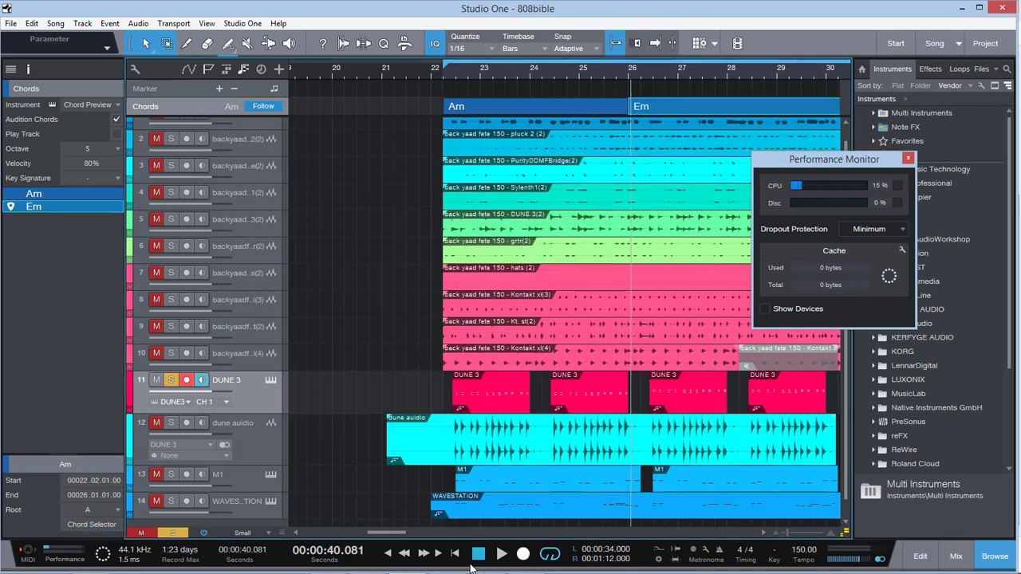
Play from about bar 25 across the change from Am to Em, and replay from the start of the Am chord
left_click_drag(392, 533, 399, 533)
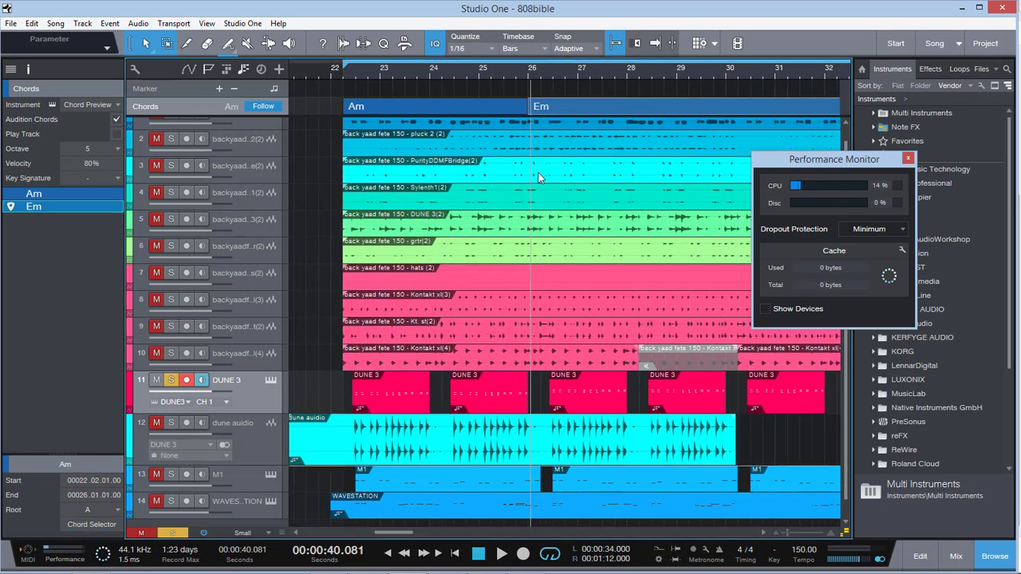
left_click(498, 71)
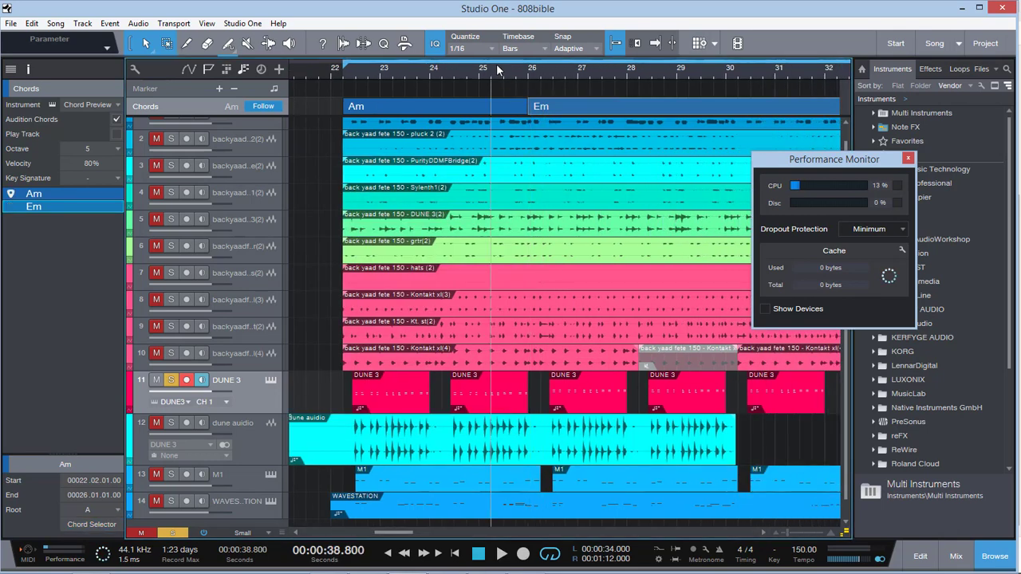
key("space")
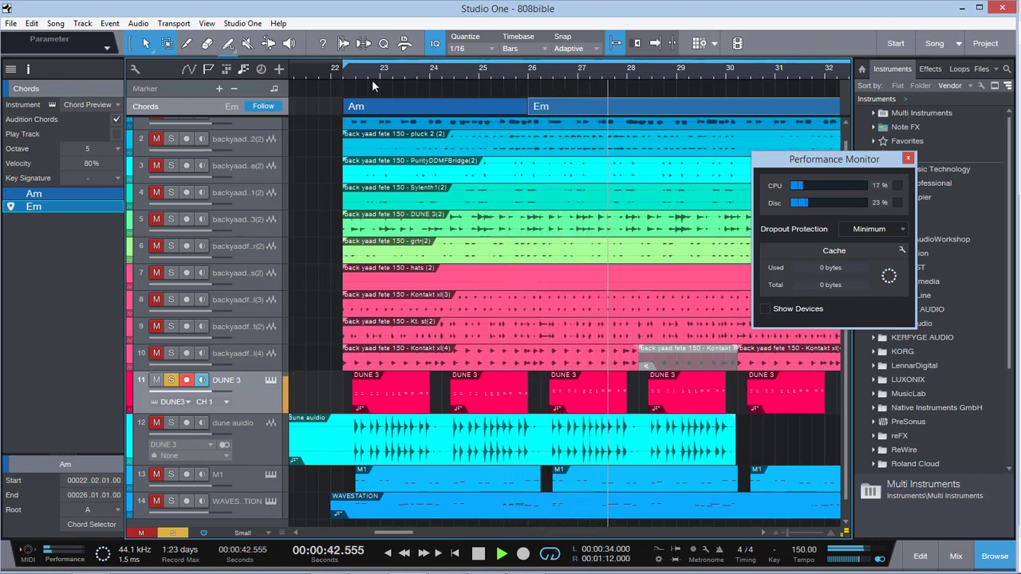
key("space")
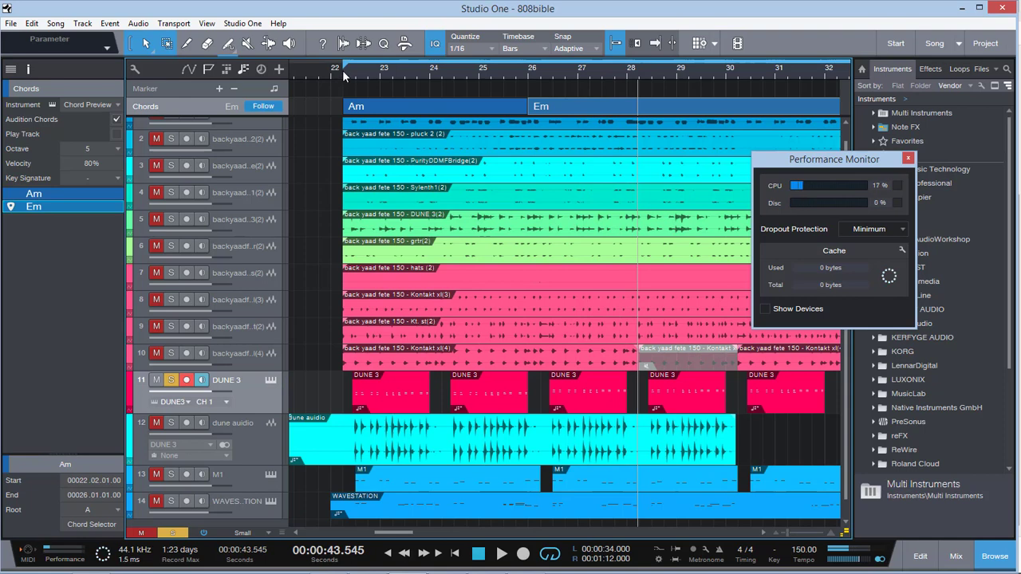
left_click(345, 74)
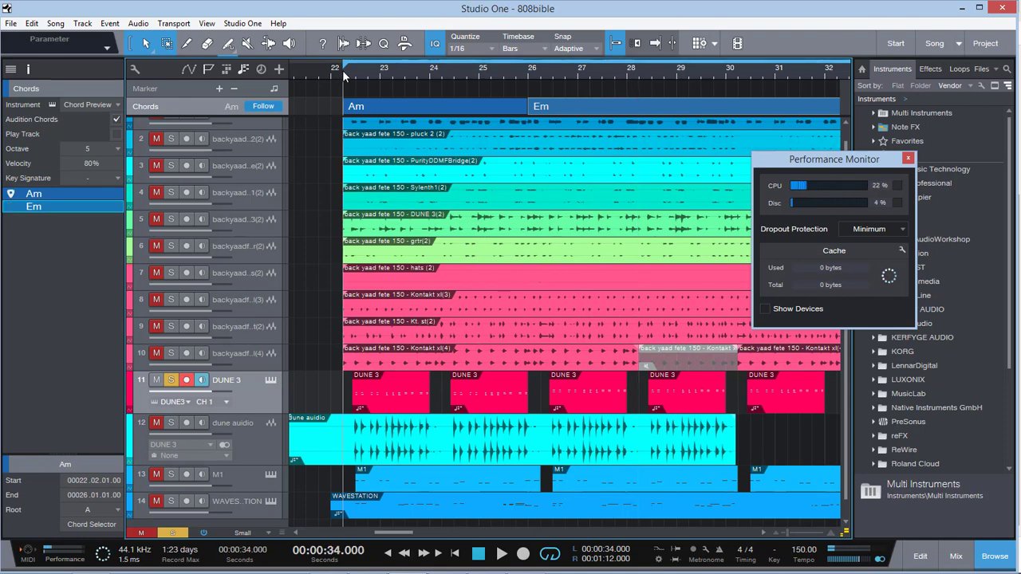
key("space")
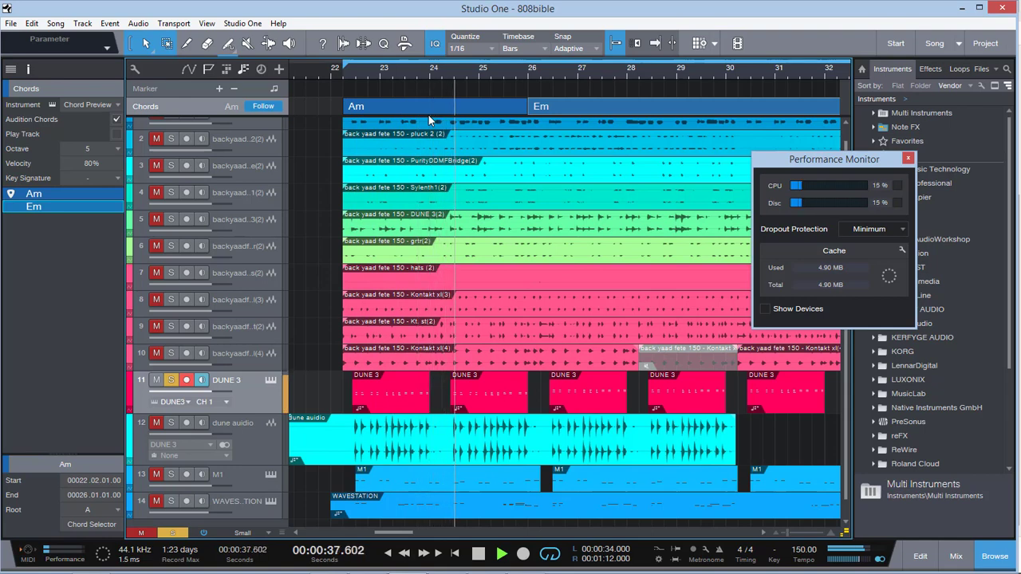
key("space")
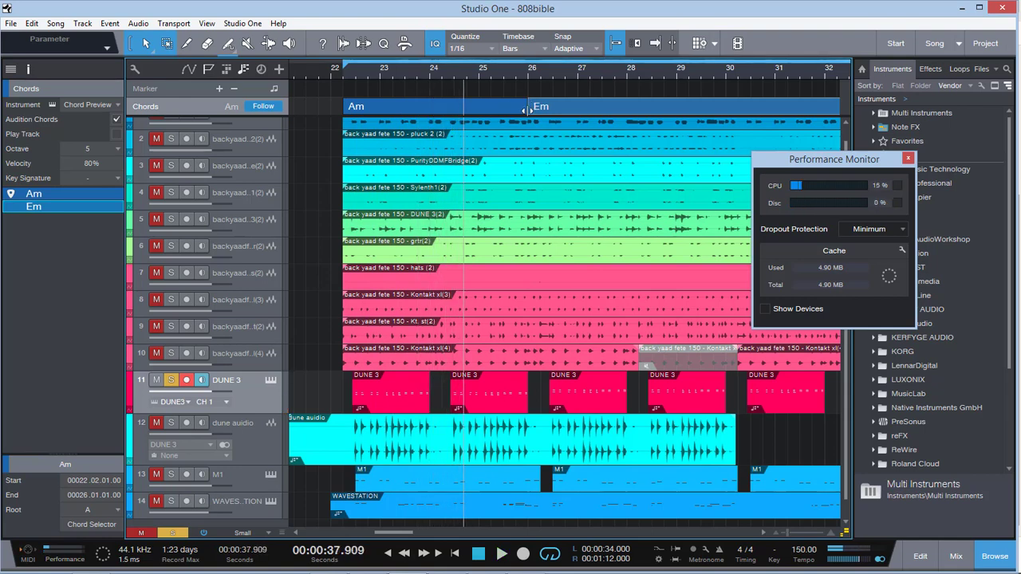
Set the start of the Em chord to 24.02.01 and play from the start of the Am chord to check the change
left_click_drag(527, 110, 440, 114)
left_click(347, 76)
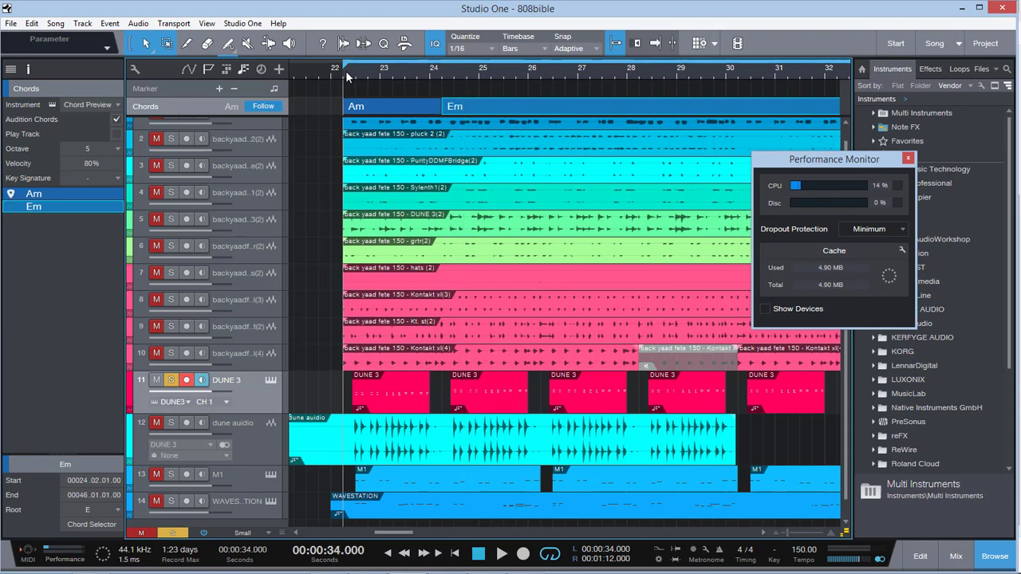
key("space")
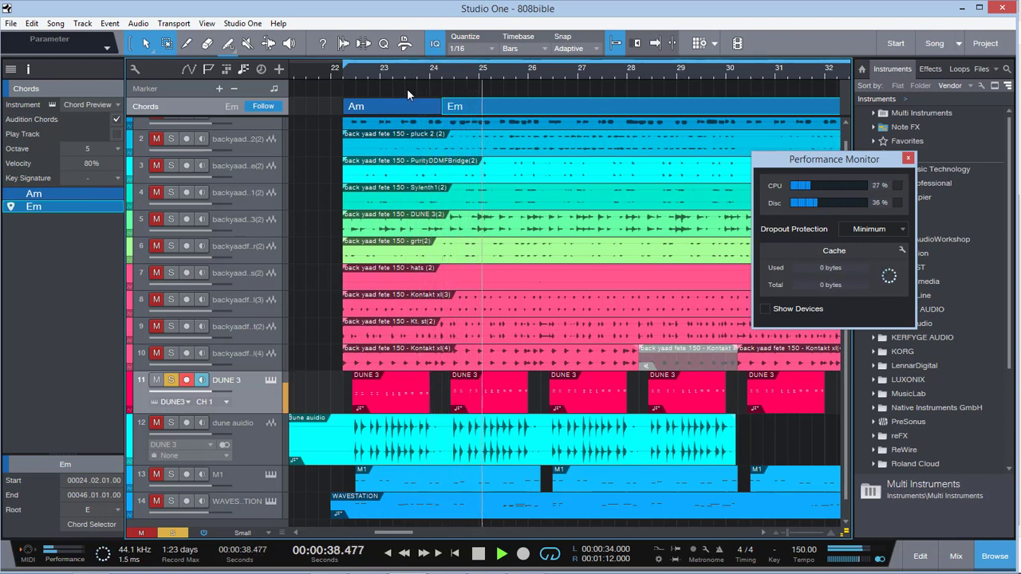
key("space")
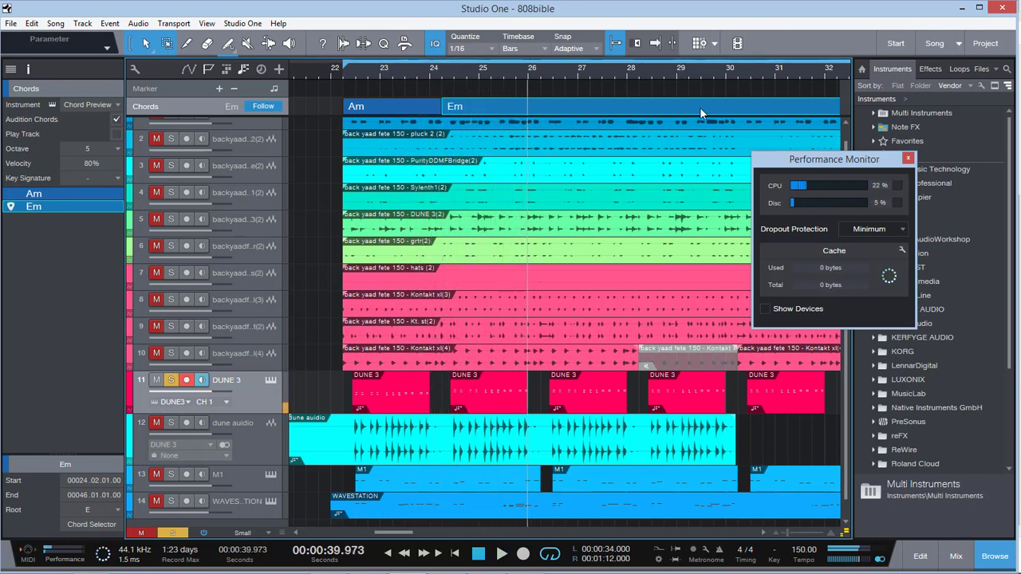
Shorten the Em chord on the chord track so that it ends at 27.01.01
left_click_drag(786, 534, 784, 536)
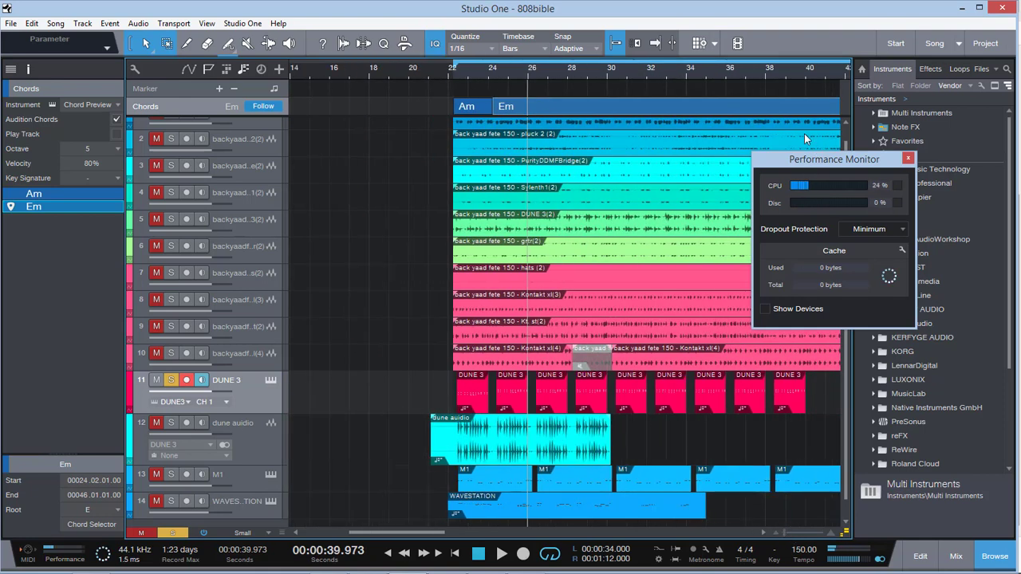
left_click_drag(410, 533, 492, 536)
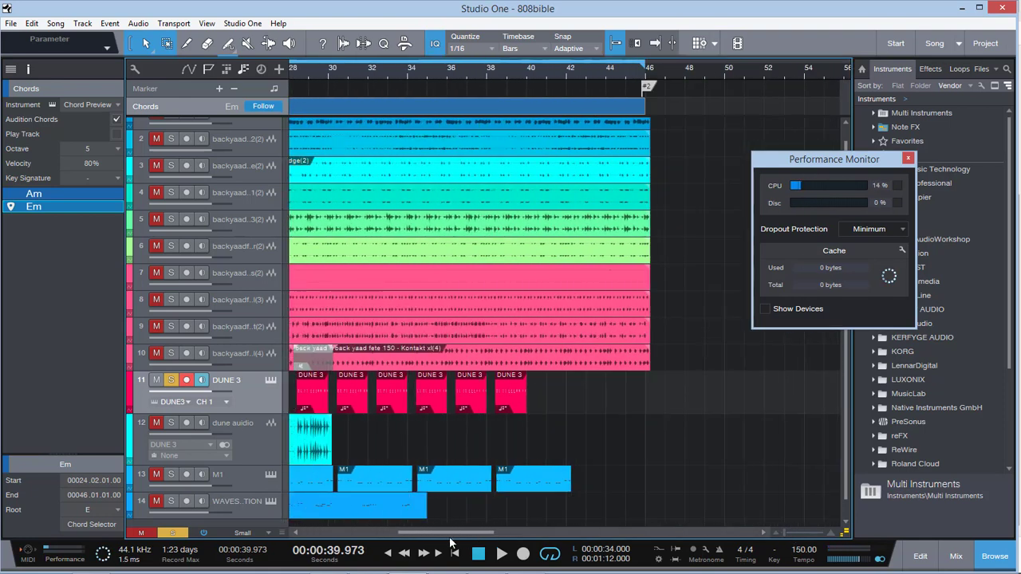
left_click_drag(701, 113, 319, 110)
left_click_drag(444, 531, 418, 532)
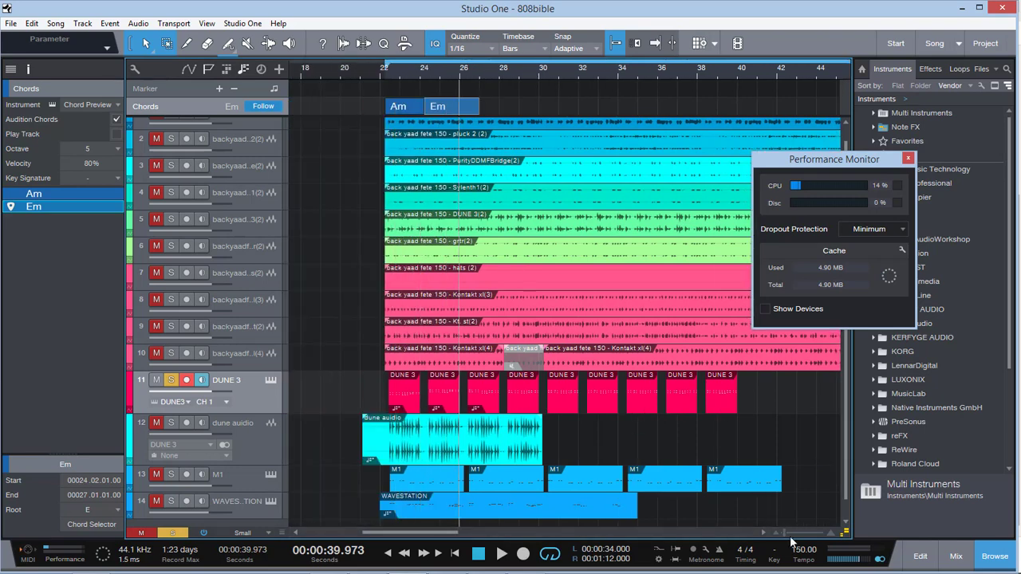
left_click_drag(785, 533, 788, 533)
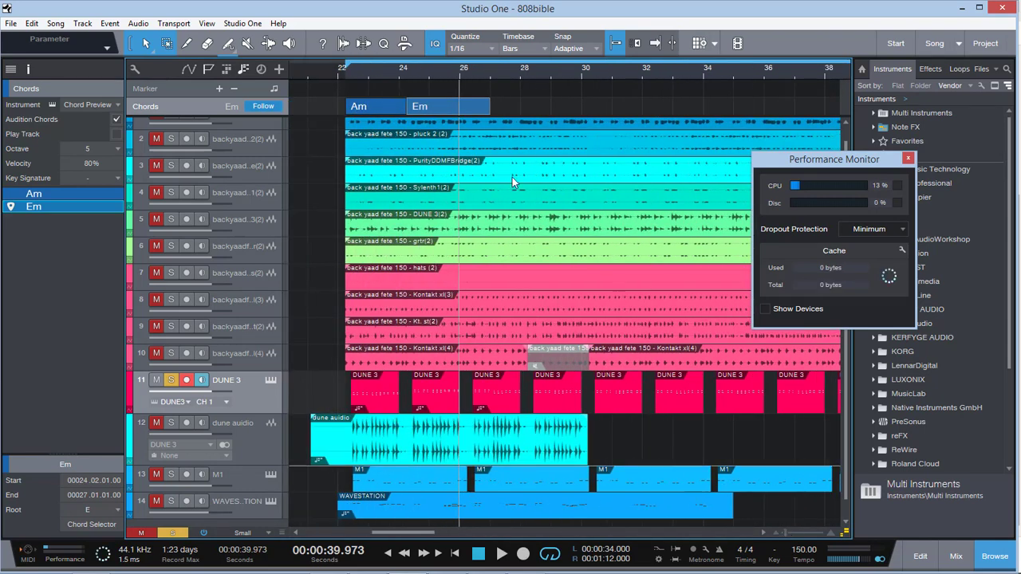
Set the end of the Em chord to 26.01.01 during playback, and play again from about bar 24
left_click(348, 75)
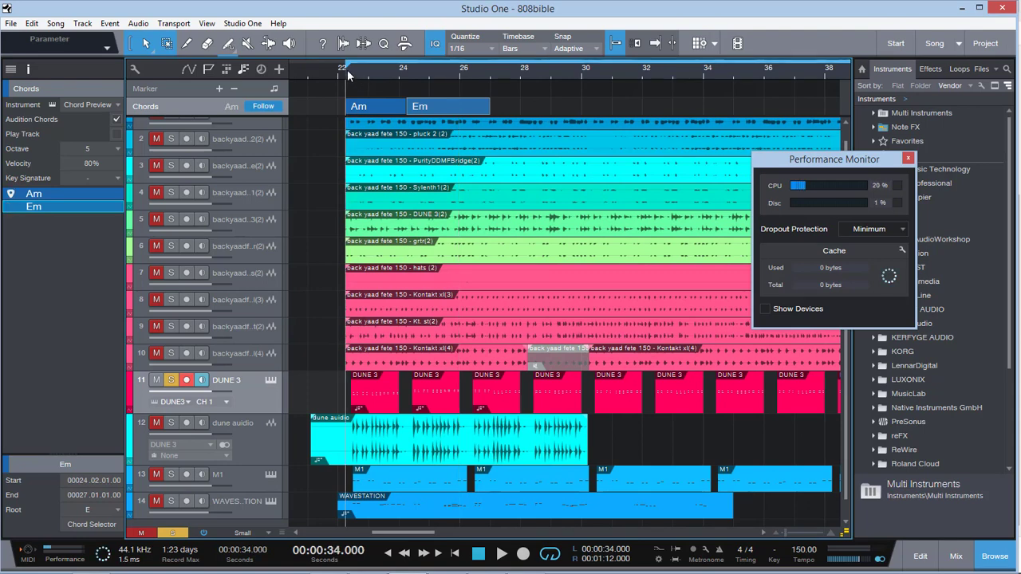
key("space")
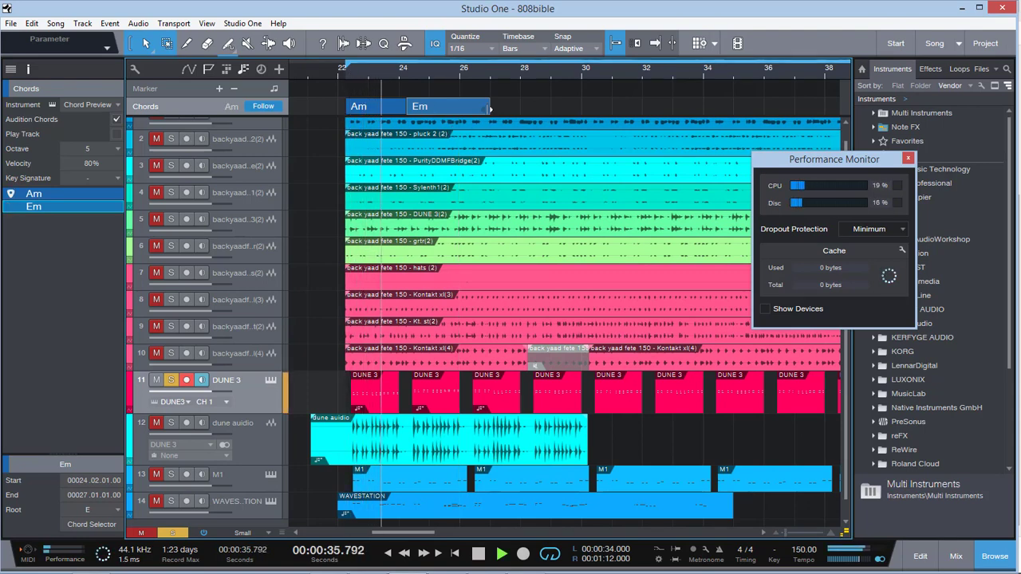
left_click_drag(489, 108, 460, 107)
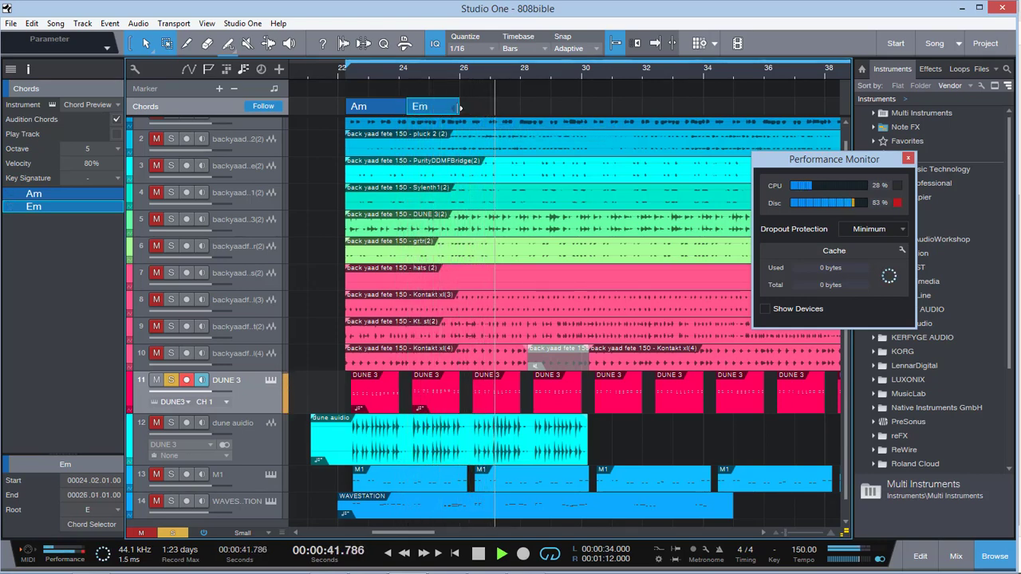
key("space")
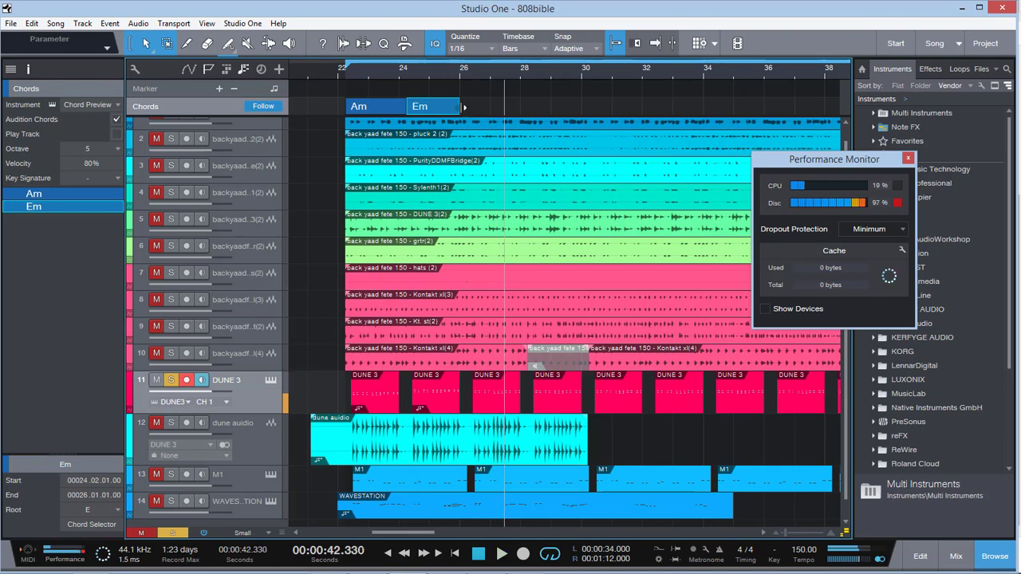
left_click(421, 70)
key("space")
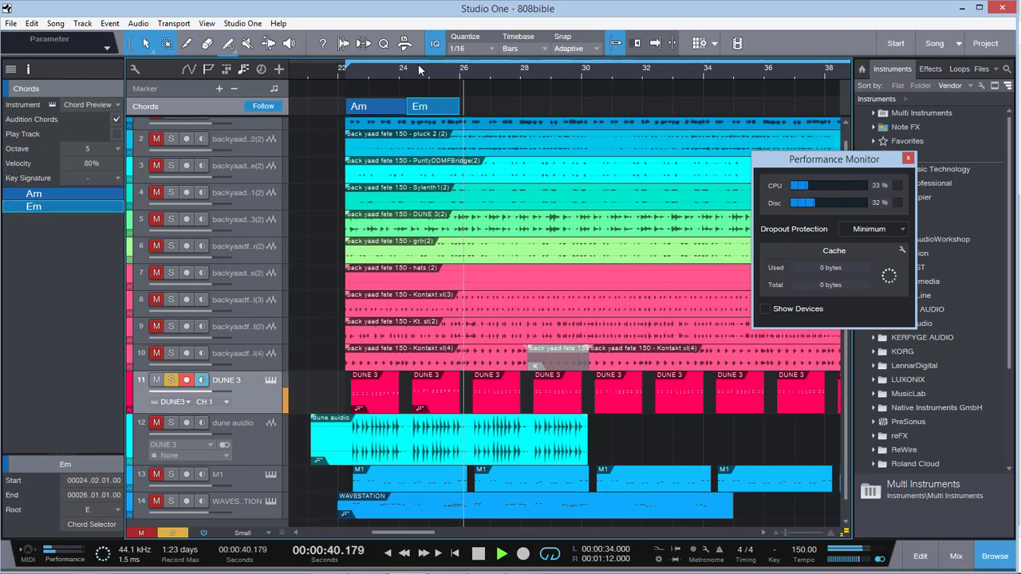
Copy the Am chord to 26.01.01, directly after Em, and play across the change to the copied chord
left_click(378, 107)
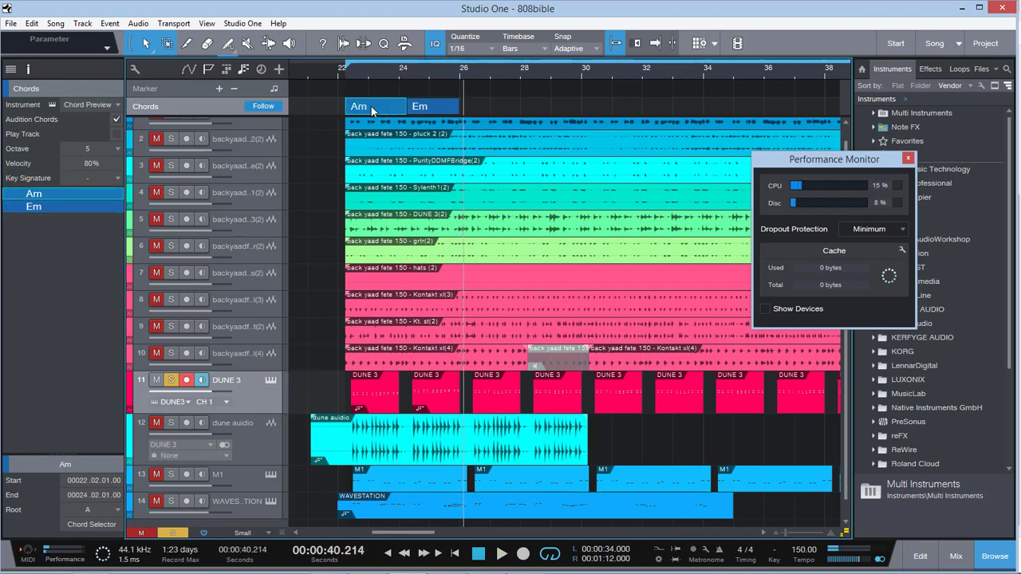
left_click_drag(371, 110, 485, 110)
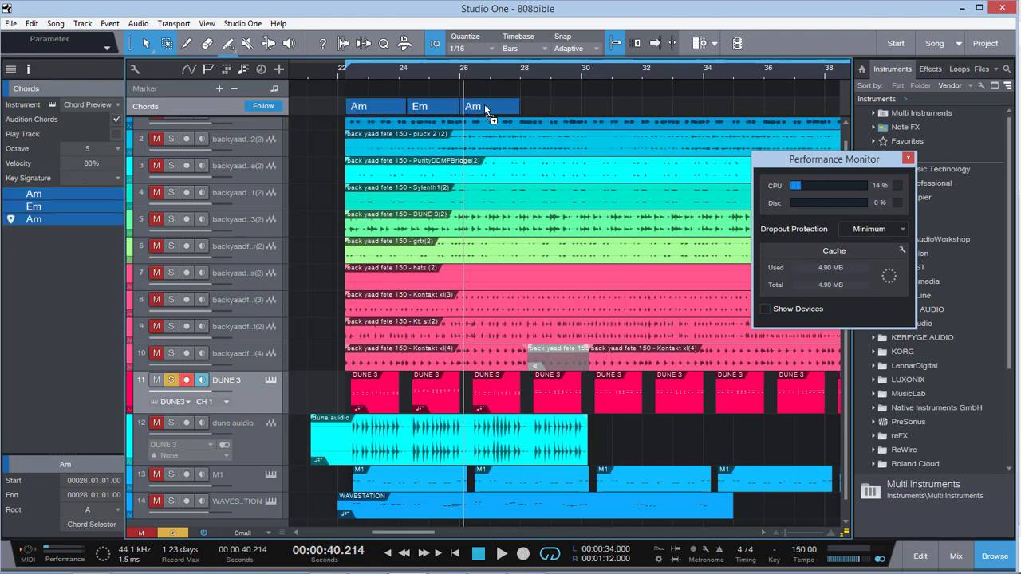
left_click(445, 70)
key("space")
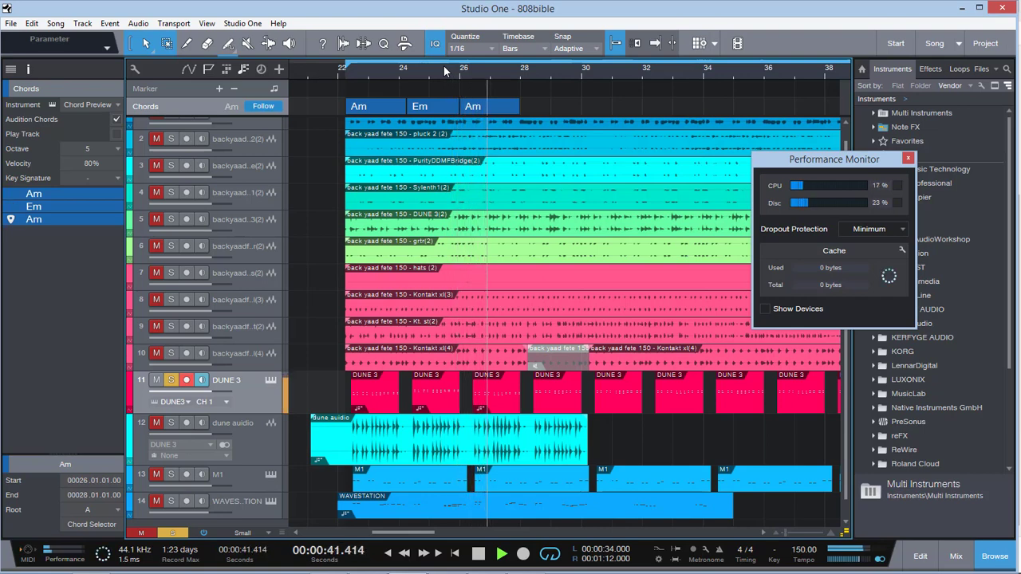
key("space")
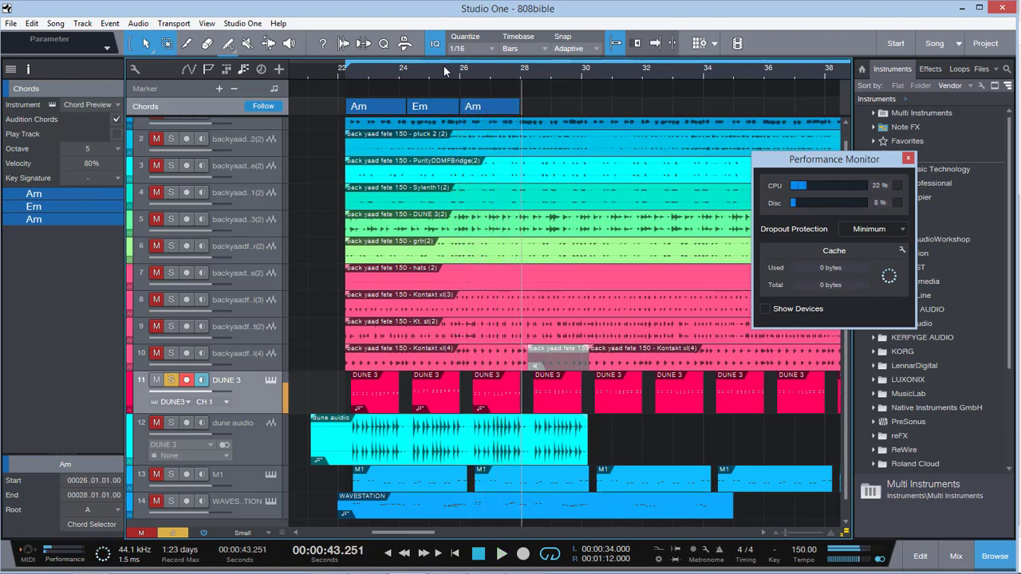
Show the DUNE 3 track's settings, and return to the chord track's settings to select its Em chord
left_click(255, 388)
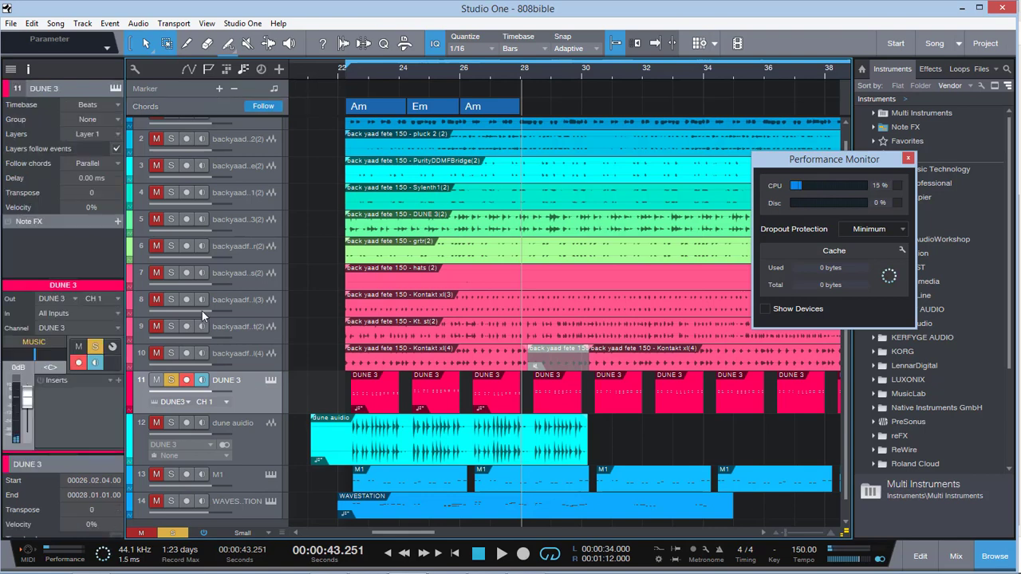
left_click(200, 105)
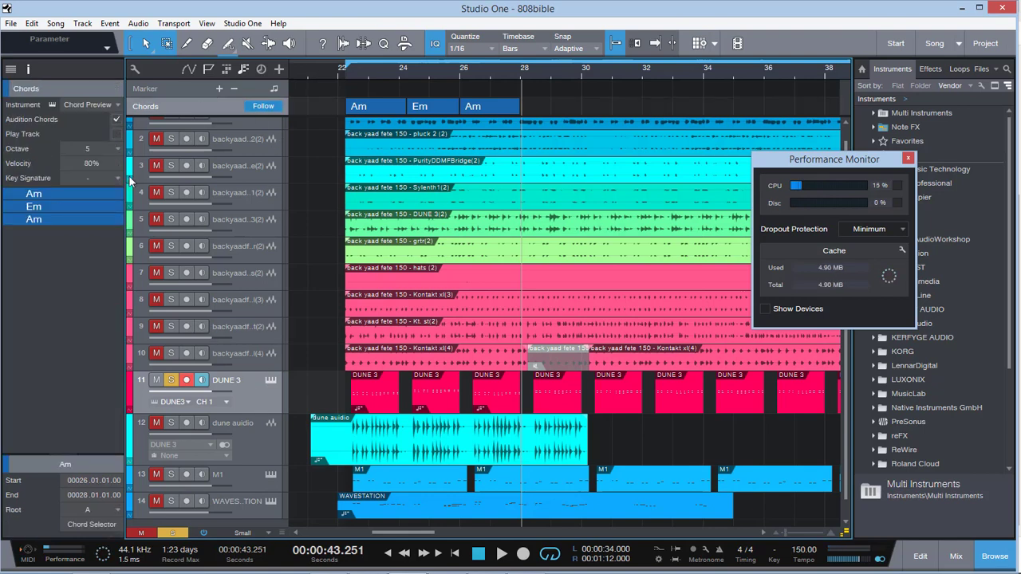
left_click(46, 209)
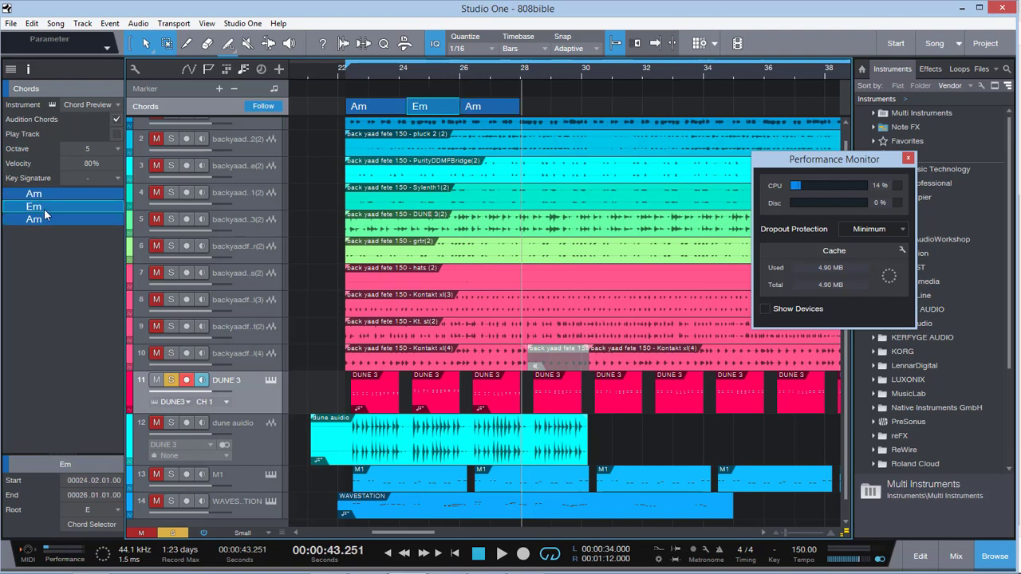
Step through the Am, Em and Am chords in the chord list to match each entry with its block on the chord track
left_click_drag(45, 211, 44, 228)
left_click(46, 220)
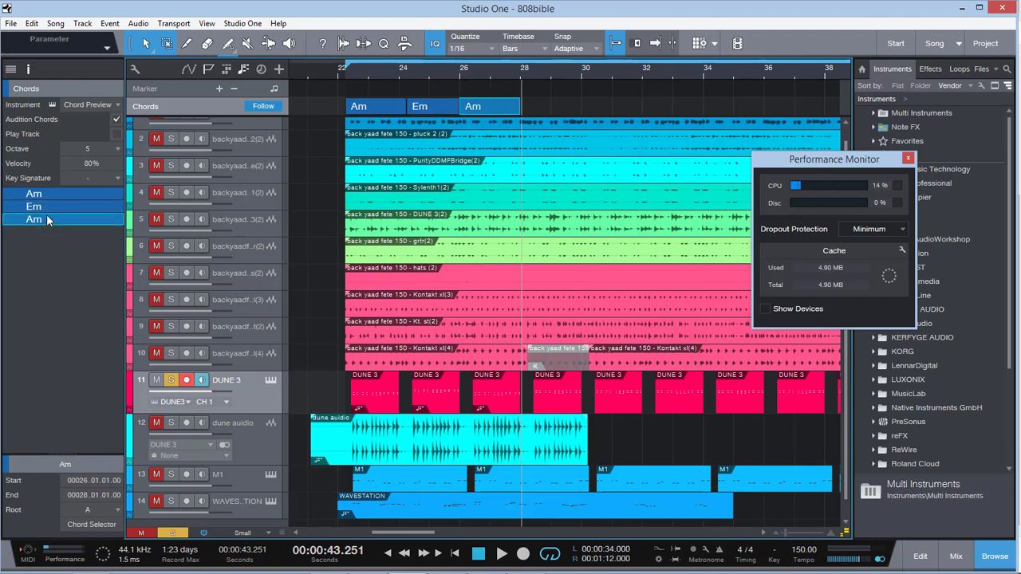
left_click(45, 194)
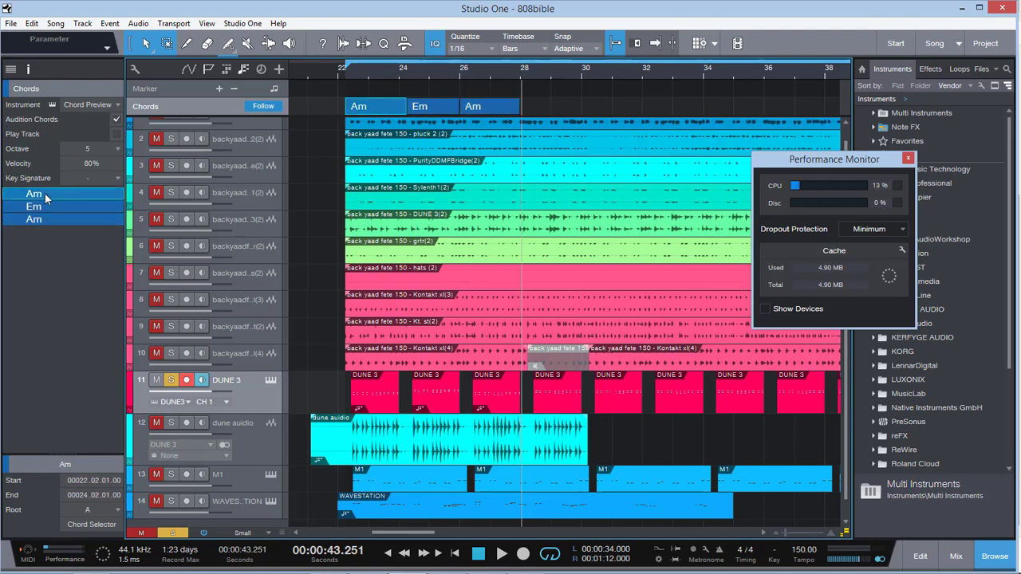
left_click(45, 207)
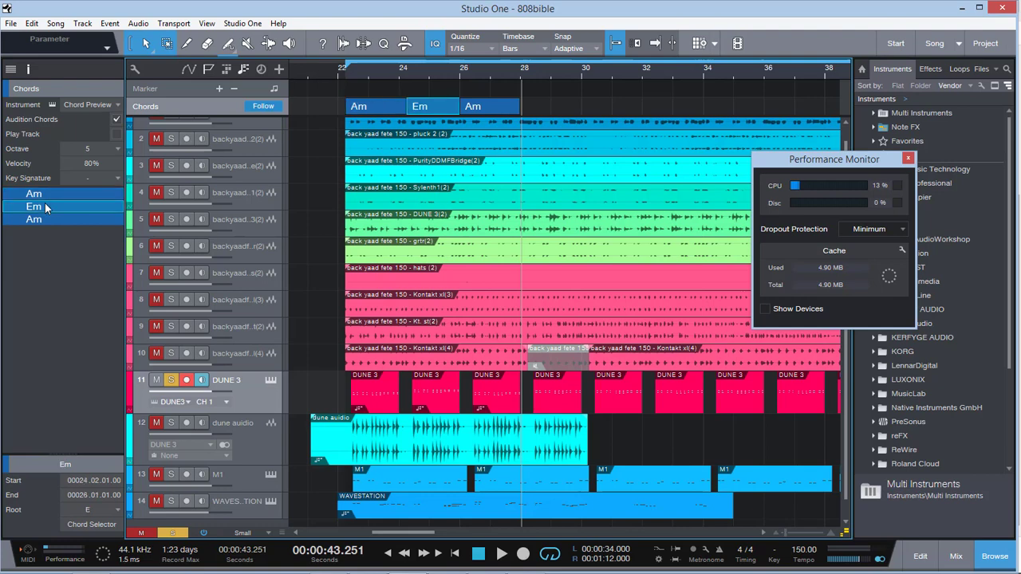
mouse_move(49, 215)
left_mouse_down()
mouse_move(48, 196)
mouse_move(53, 223)
left_mouse_up()
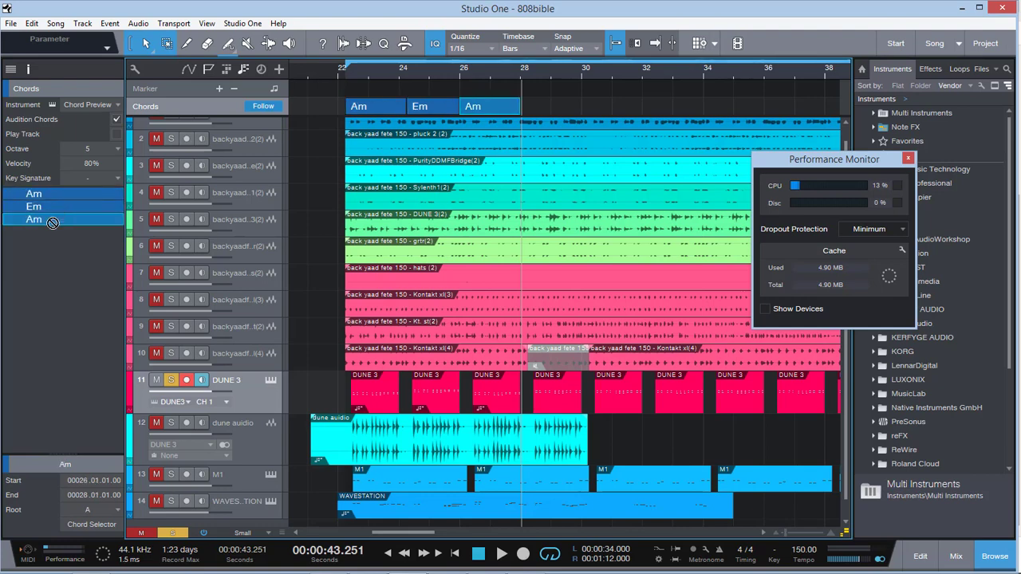
left_click(90, 208)
left_click(85, 197)
left_click(83, 219)
double_click(83, 220)
Play DUNE 3 from the loop start with the chord track's Follow on, and again with Follow turned off
left_click(697, 168)
key("KP_1")
key("space")
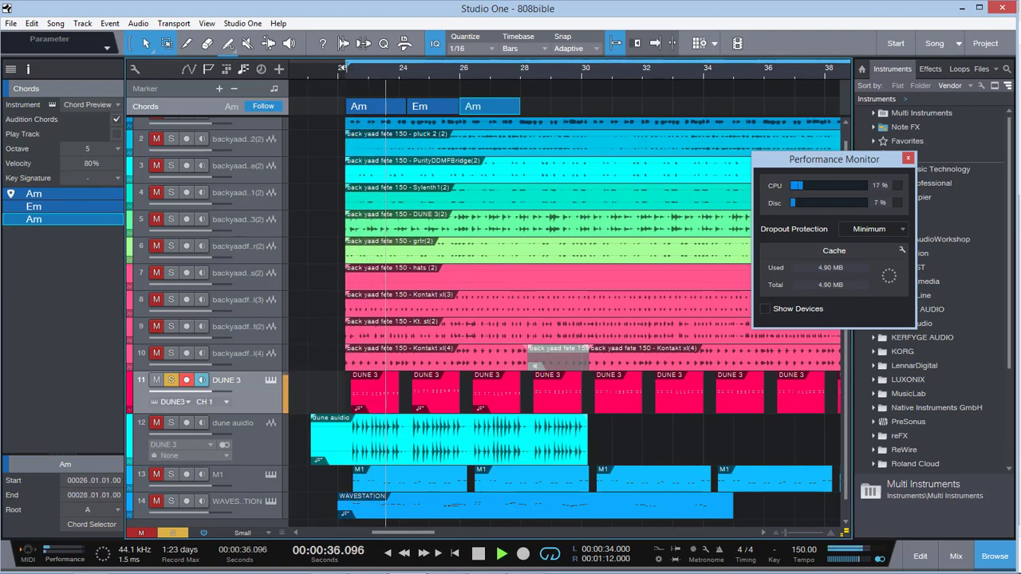
key("space")
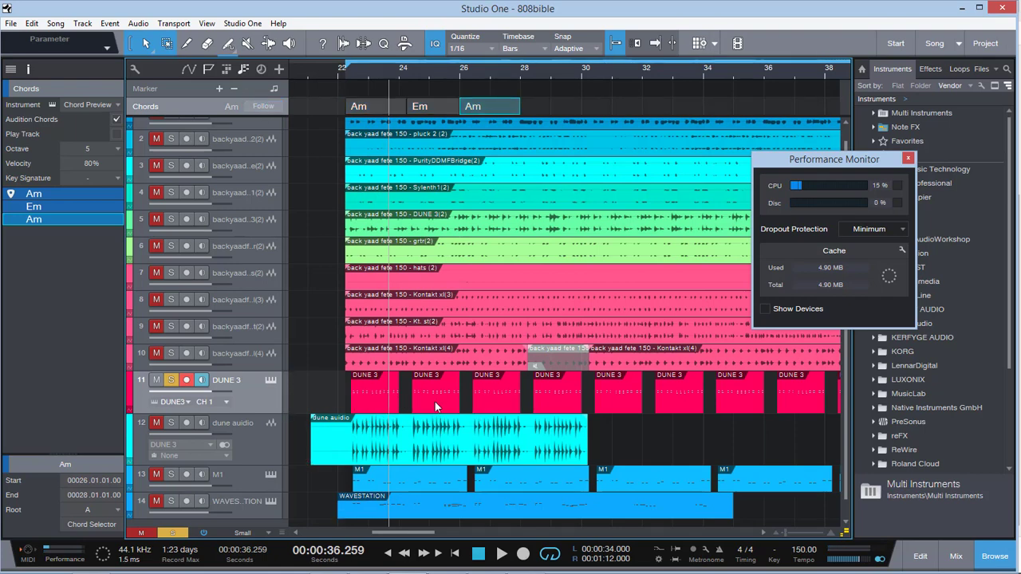
left_click(349, 74)
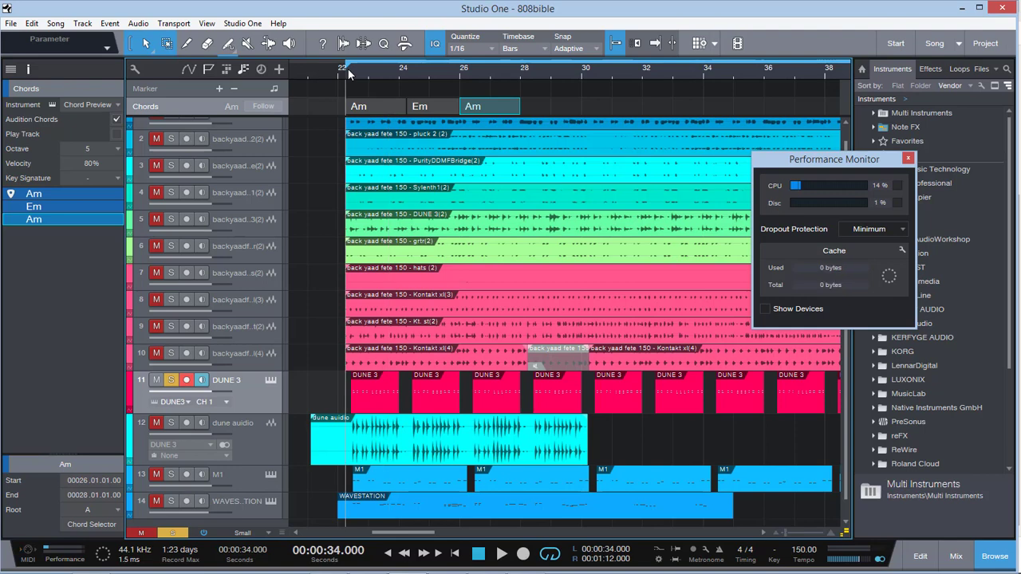
key("space")
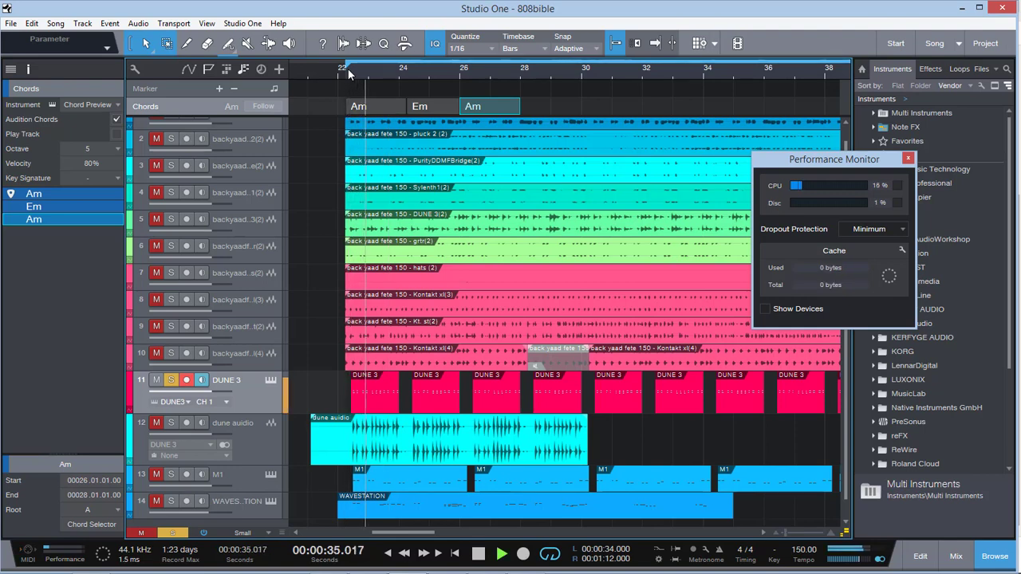
key("space")
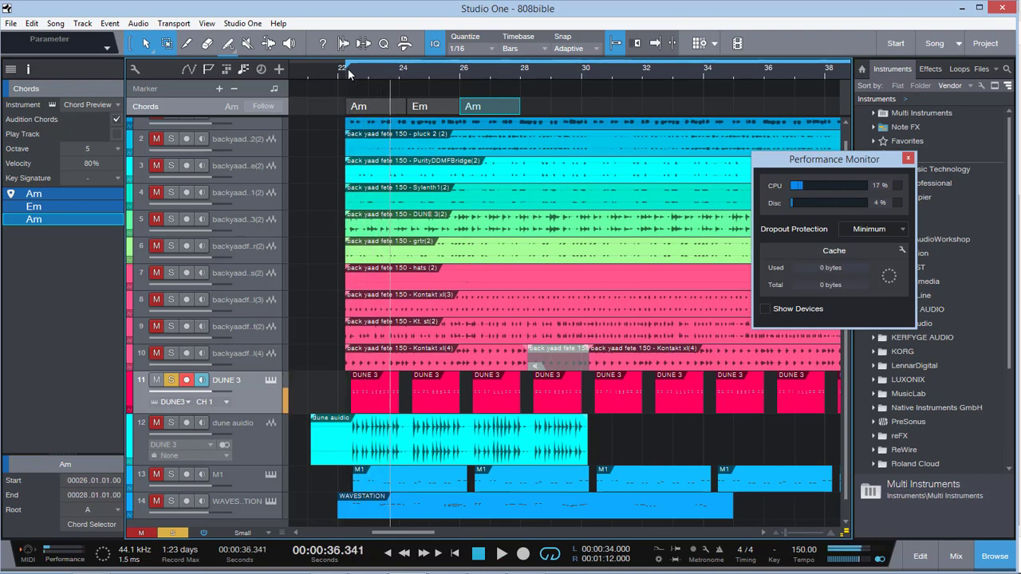
Turn the chord track's Follow on and play DUNE 3 from the loop start into the Em chord
left_click(263, 106)
left_click(343, 74)
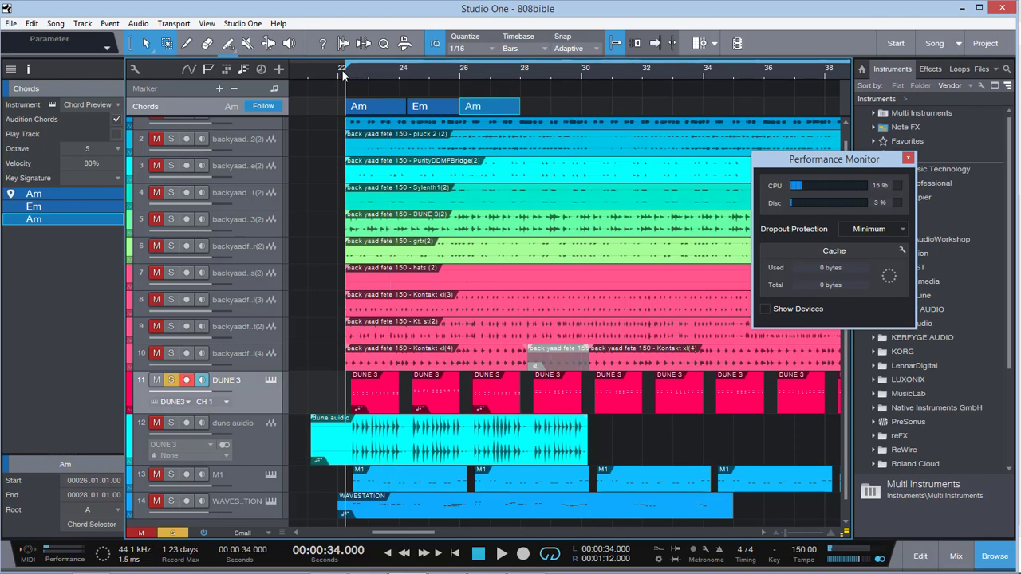
key("space")
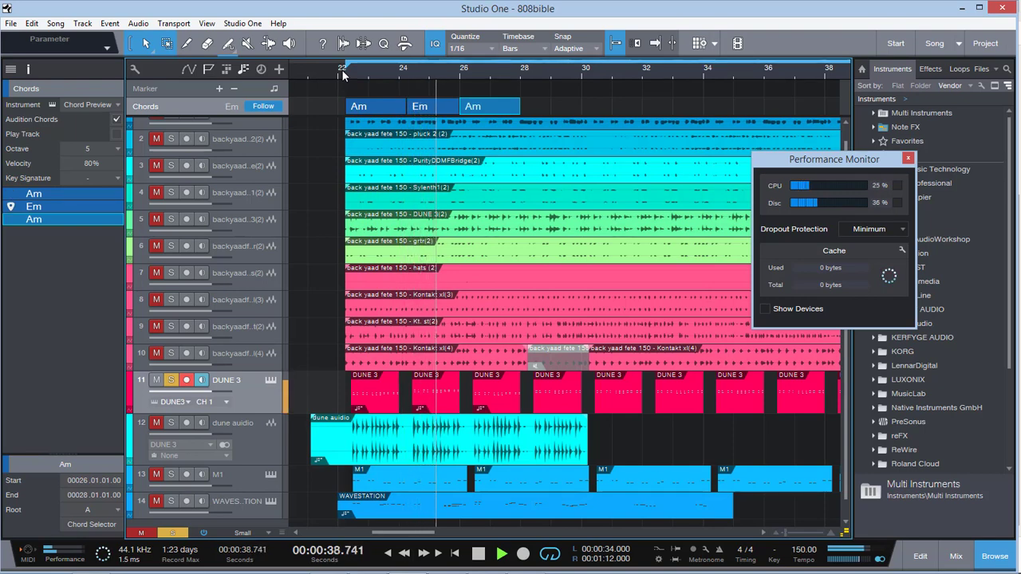
key("space")
Select and solo the M1 track, and play briefly from the loop start
scroll(259, 371, "down", 1)
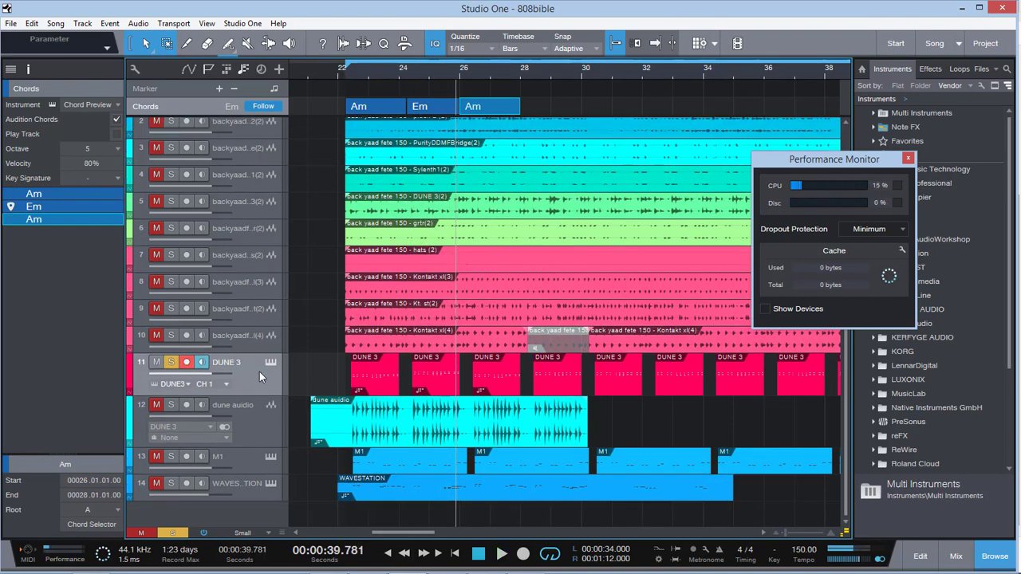
left_click(234, 463)
left_click(170, 456)
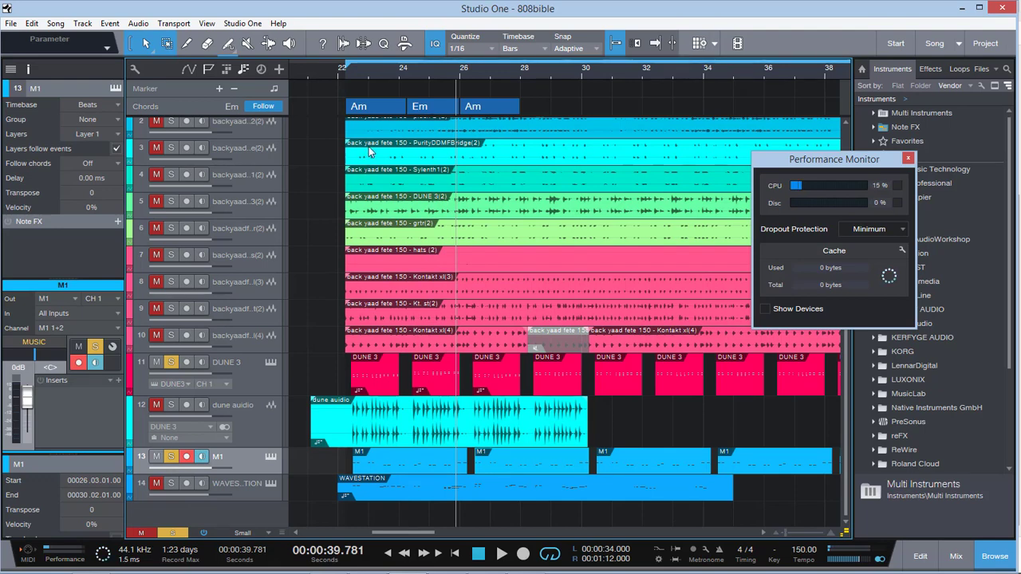
left_click(348, 82)
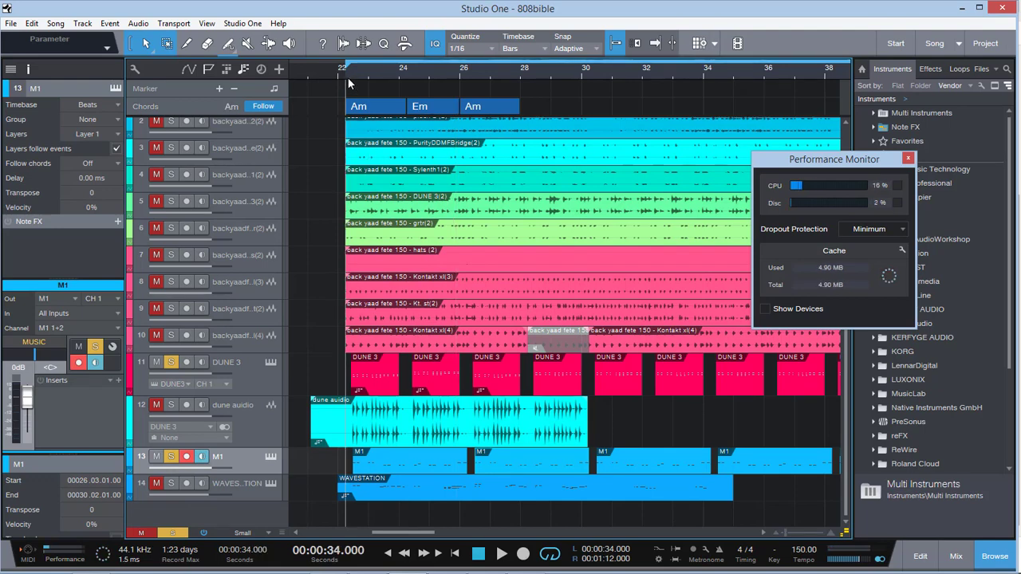
key("space")
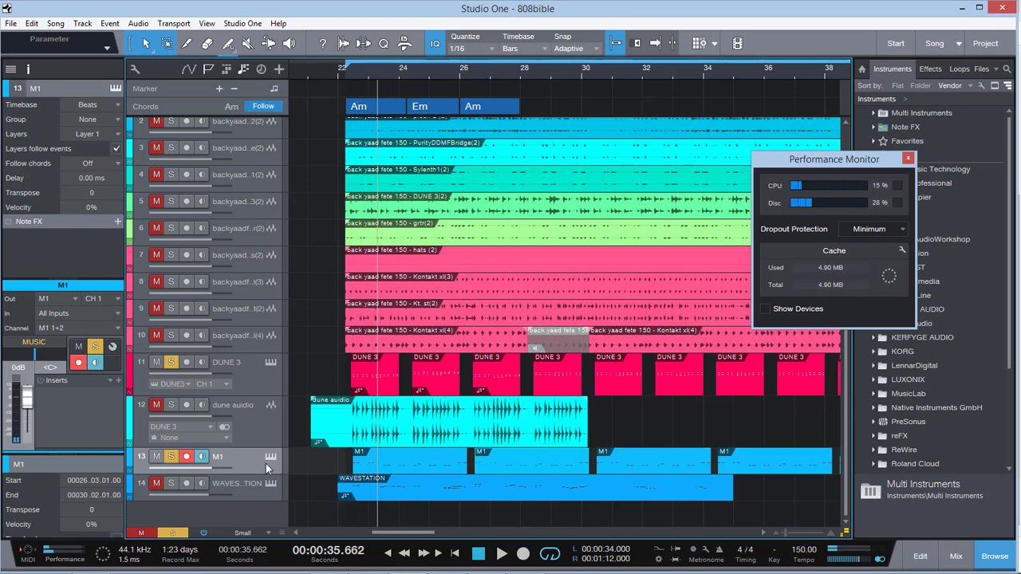
Set the M1 track's Follow chords to Parallel, and play from the loop start and again from about bar 23
left_click(110, 164)
left_click(106, 192)
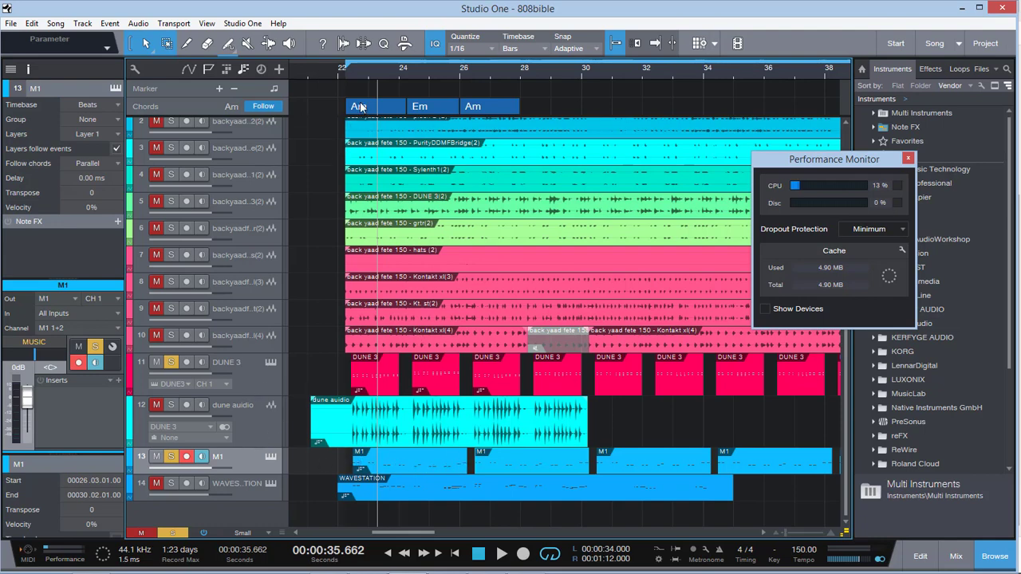
left_click(346, 77)
key("space")
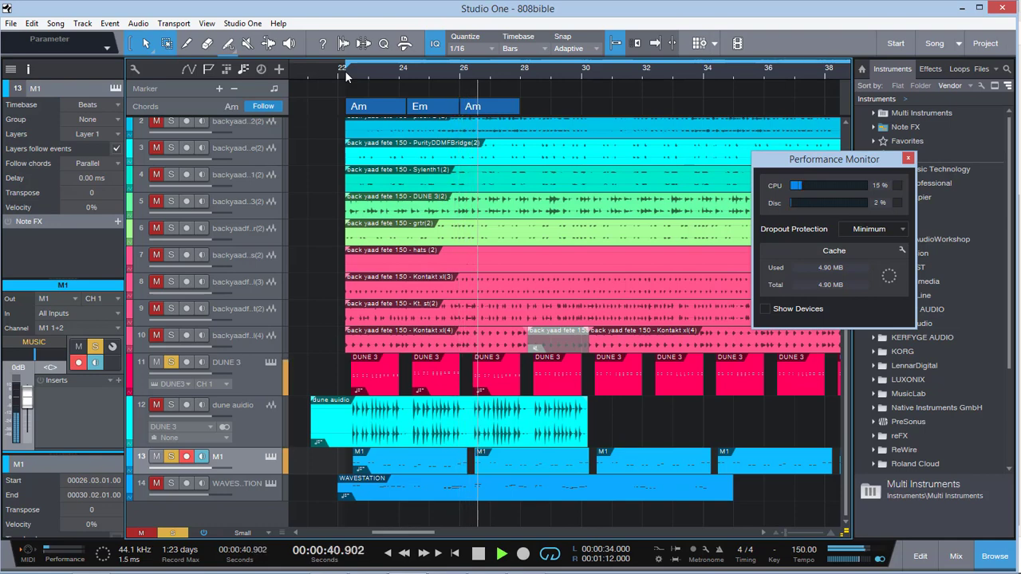
key("space")
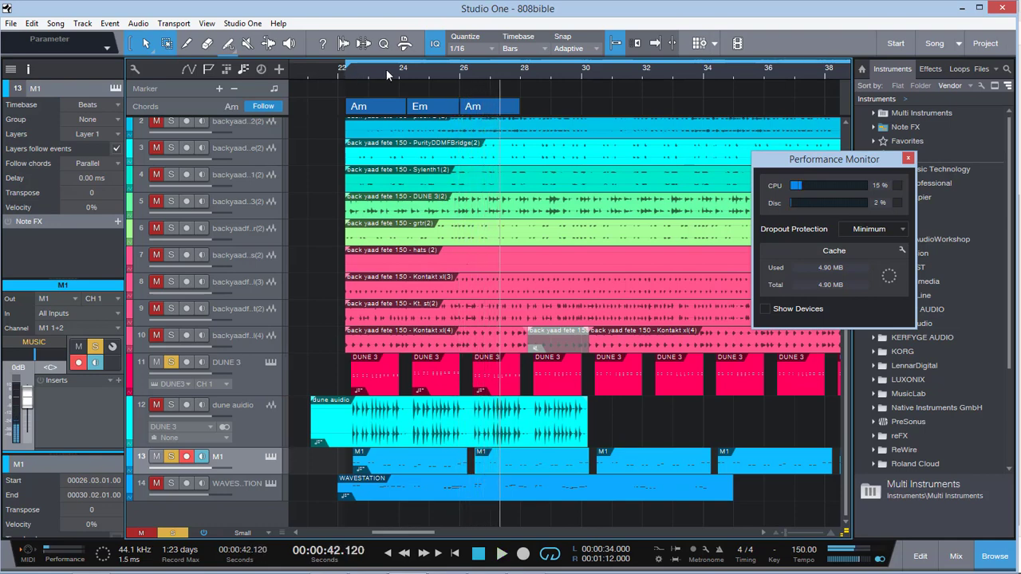
left_click(383, 70)
key("space")
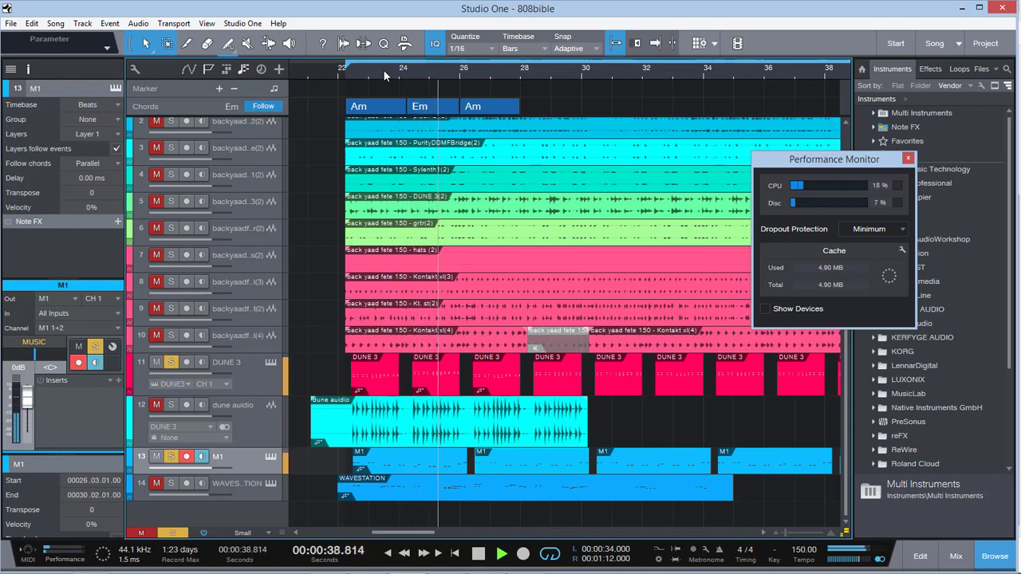
key("space")
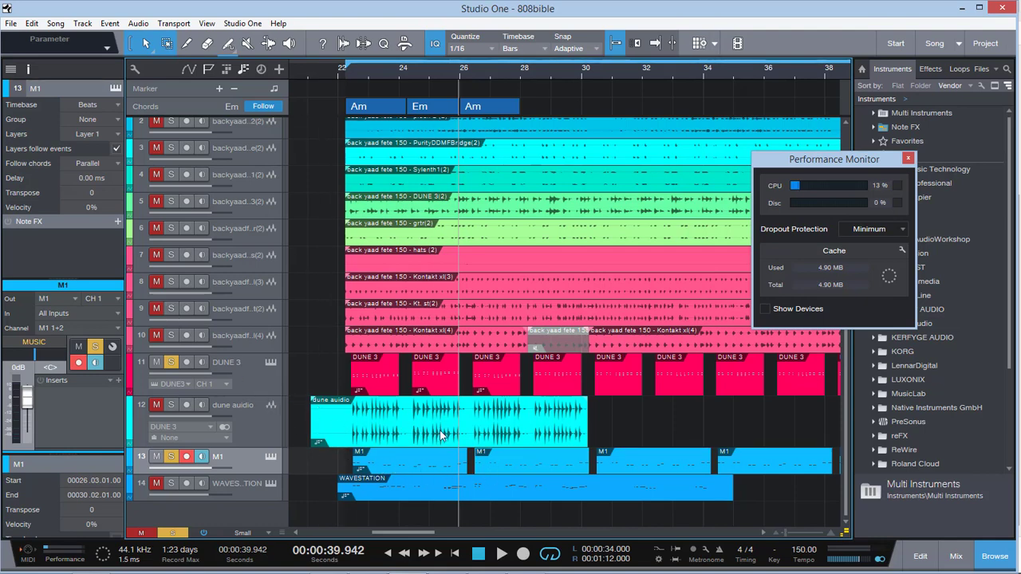
Select the DUNE 3 instrument track and disable it
left_click(244, 381)
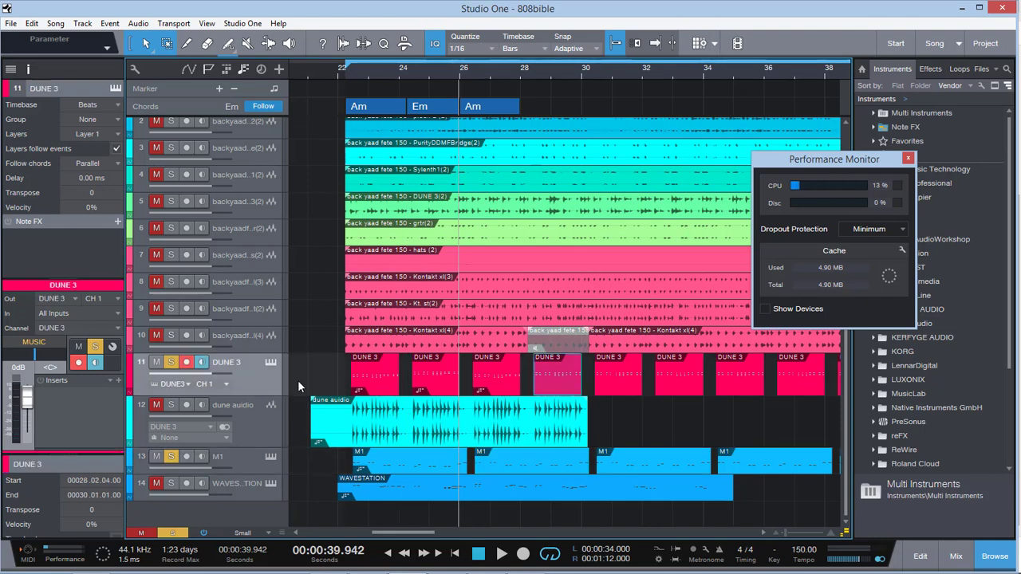
right_click(247, 374)
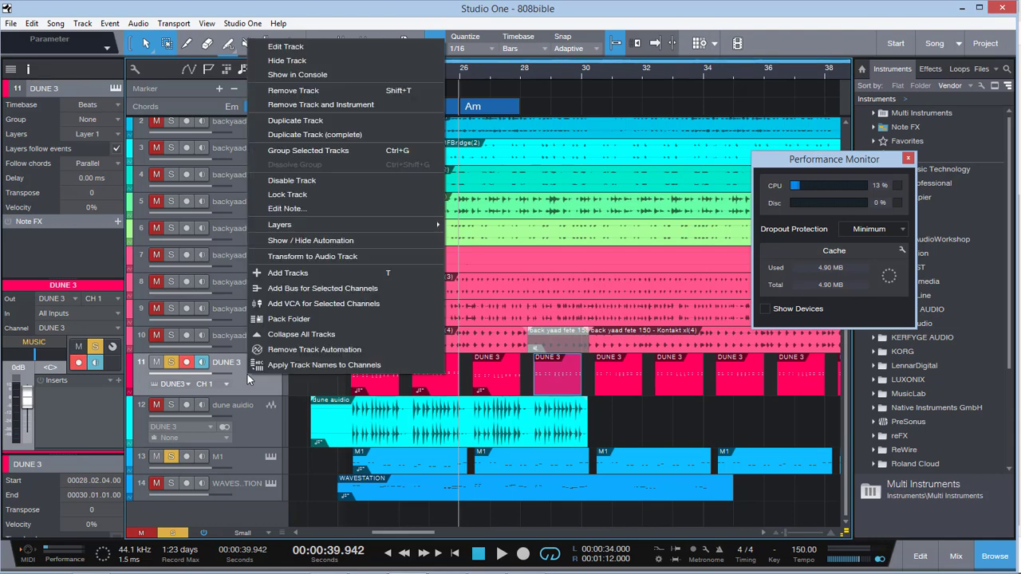
left_click(319, 182)
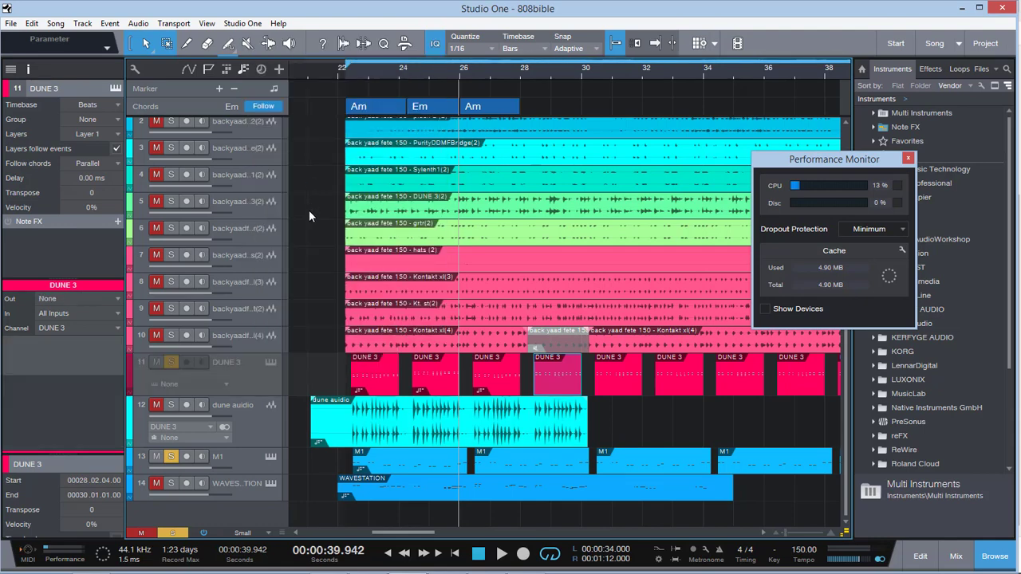
Solo the dune auidio track and set its Follow chords to Off
left_click(259, 410)
left_click(172, 405)
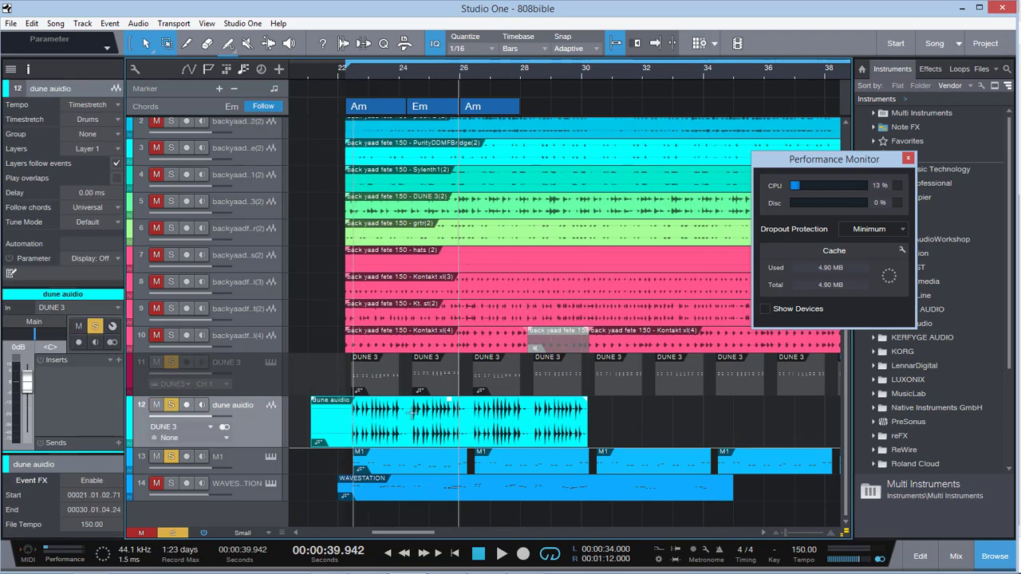
left_click(116, 209)
left_click(125, 225)
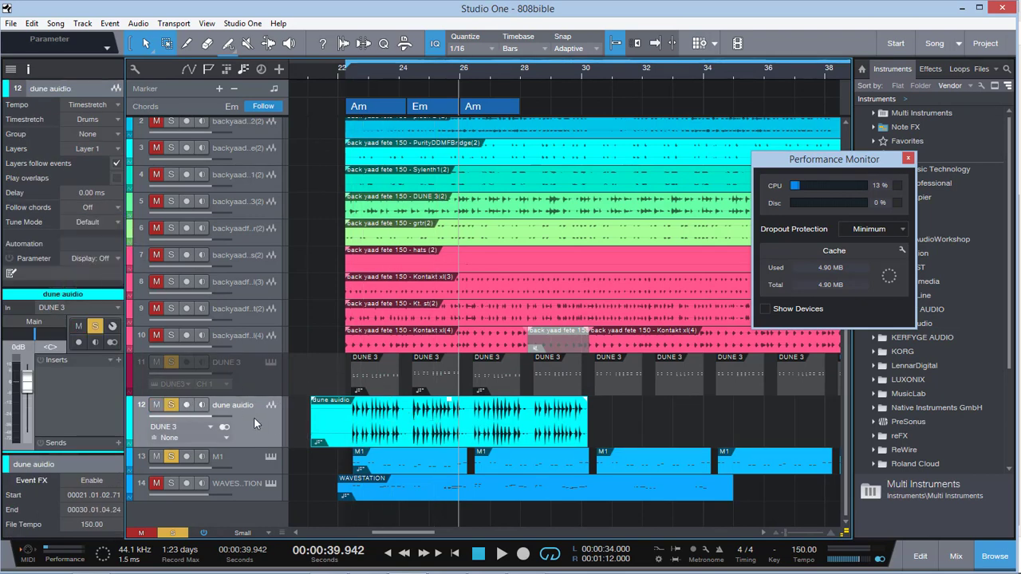
Toggle the chord track's Follow off and on again, and play the dune auidio track from the loop start
left_click(260, 107)
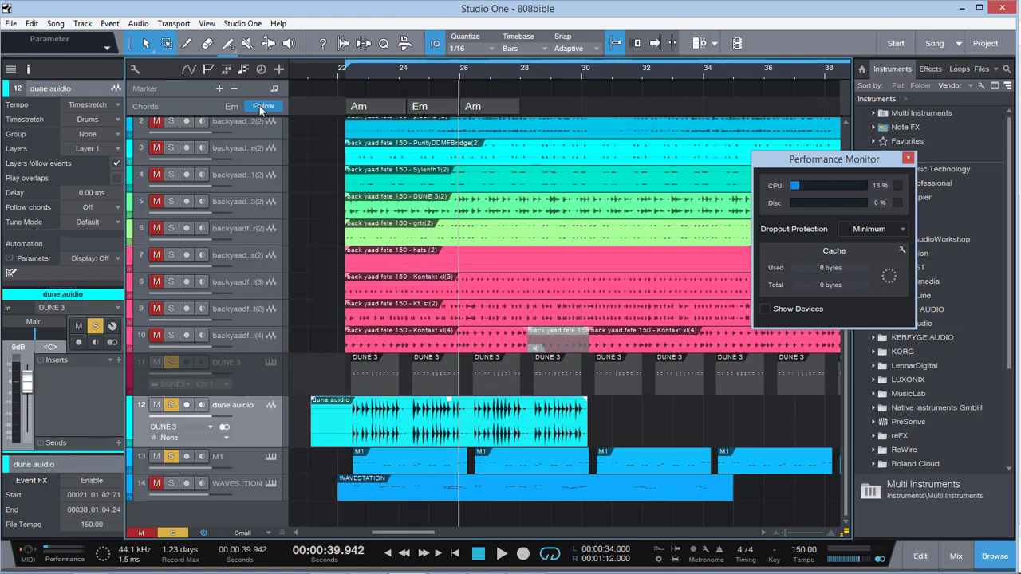
left_click(262, 106)
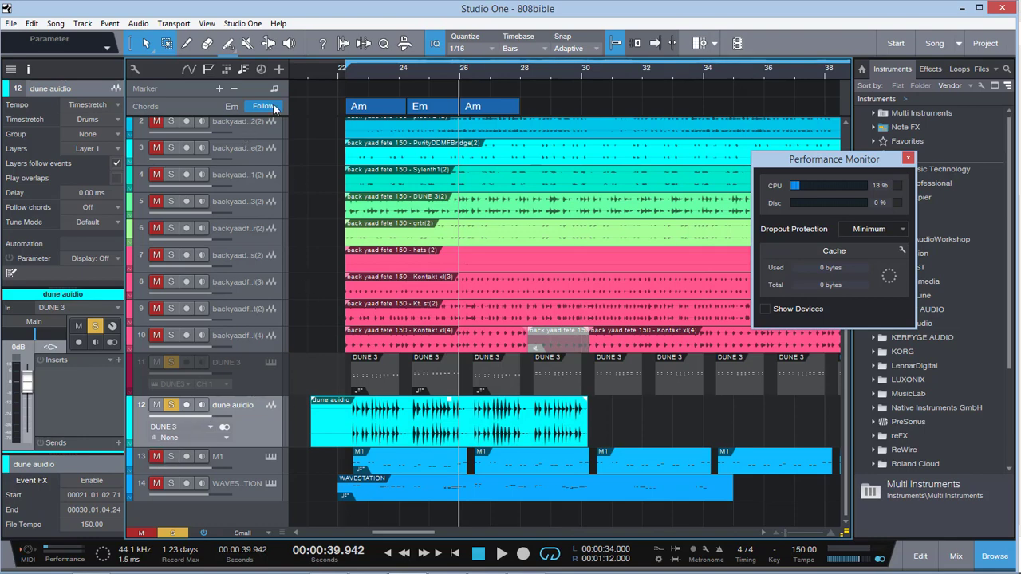
left_click(343, 74)
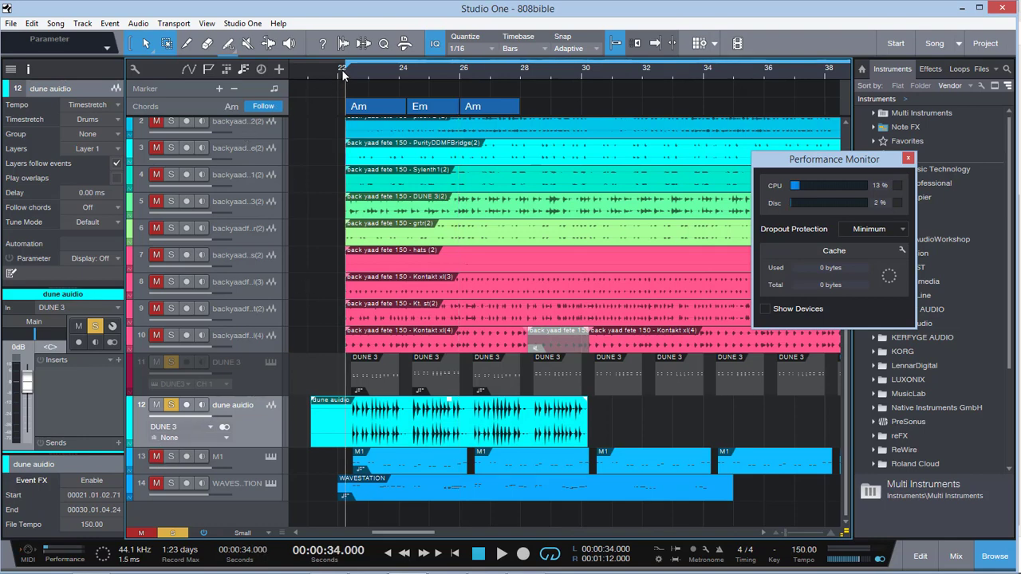
key("space")
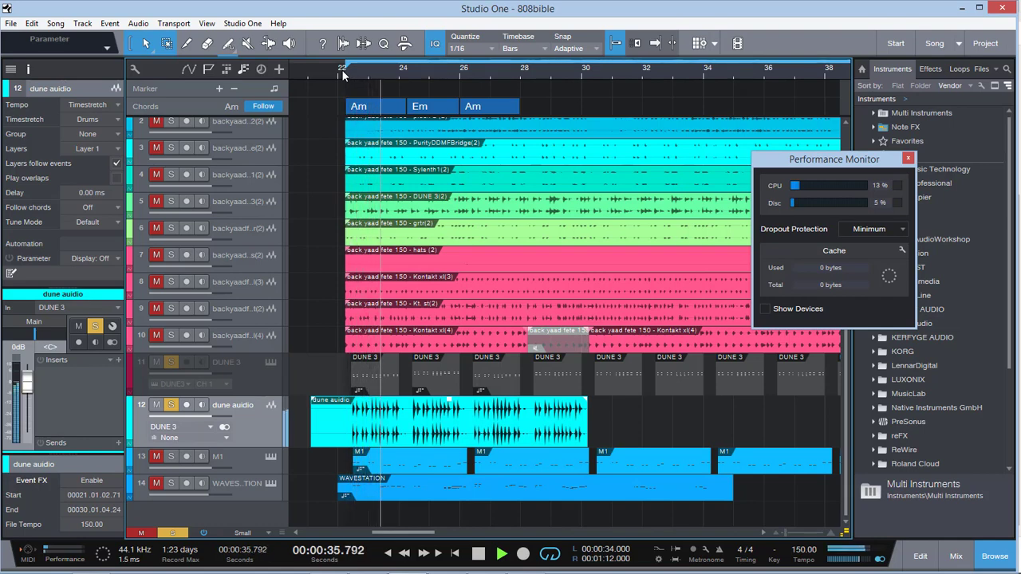
key("space")
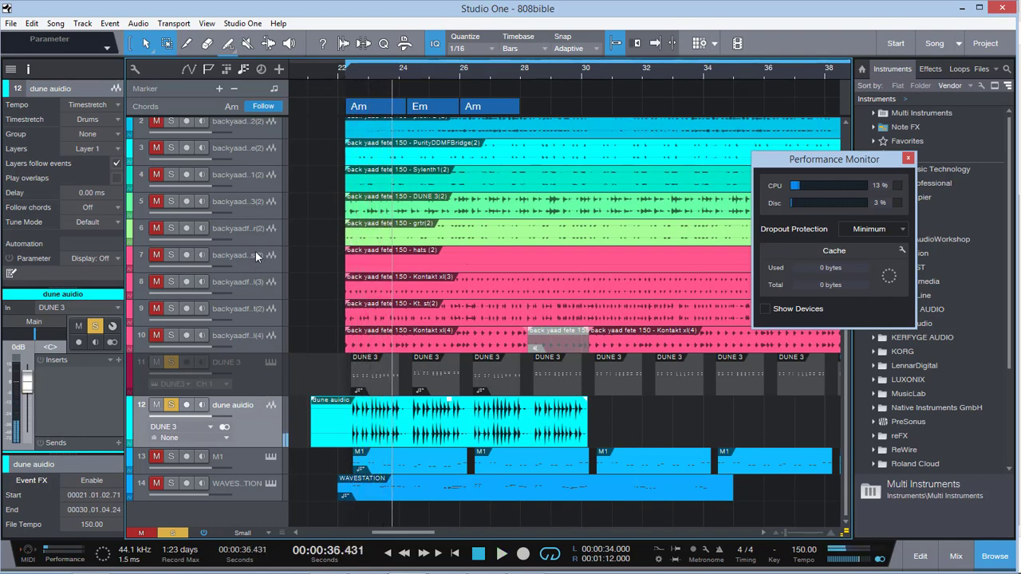
Compare the Follow chords options of the dune auidio and M1 tracks, picking Parallel for M1, and reselect dune auidio
left_click(116, 209)
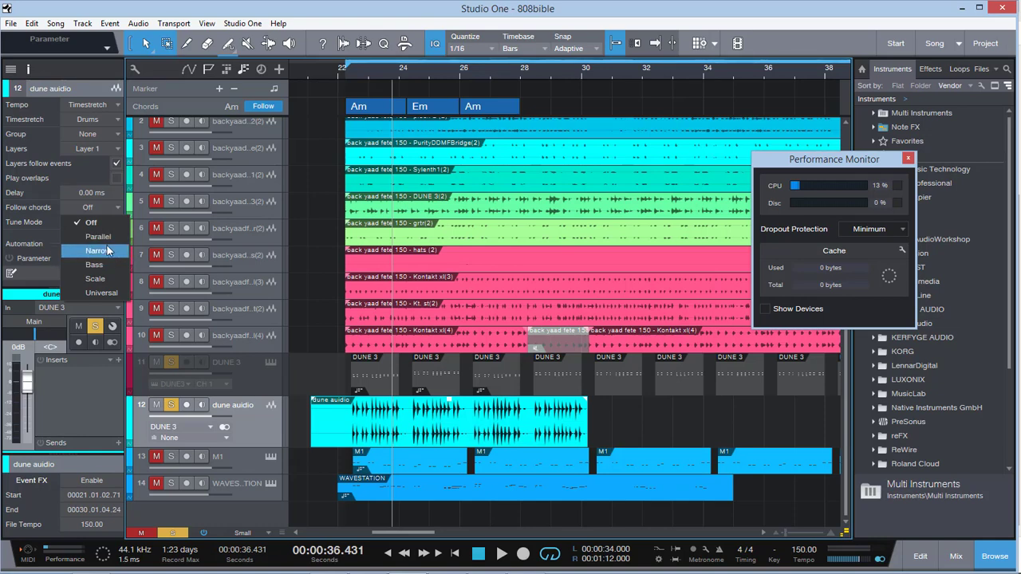
left_click(232, 479)
left_click(234, 457)
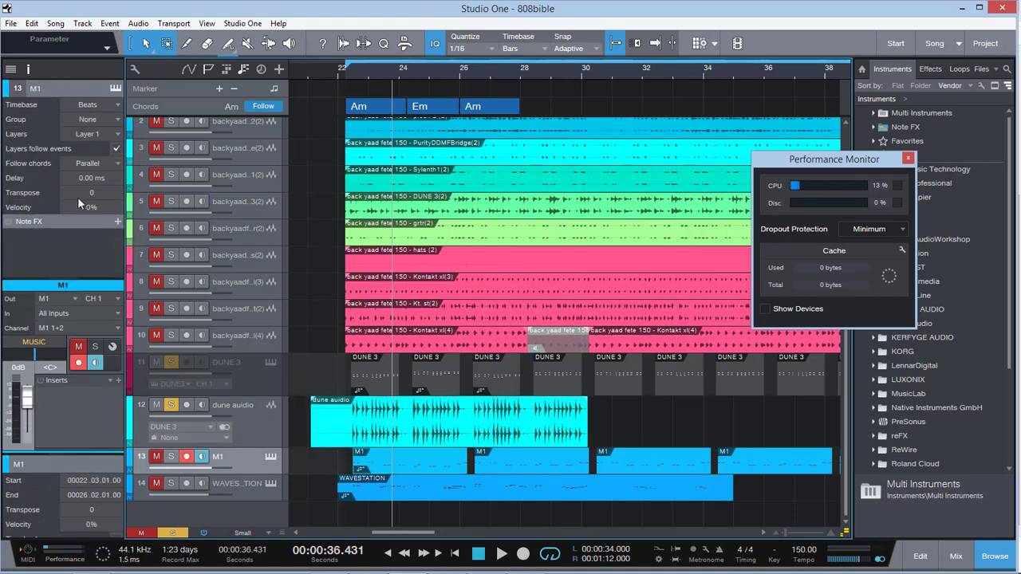
left_click(109, 165)
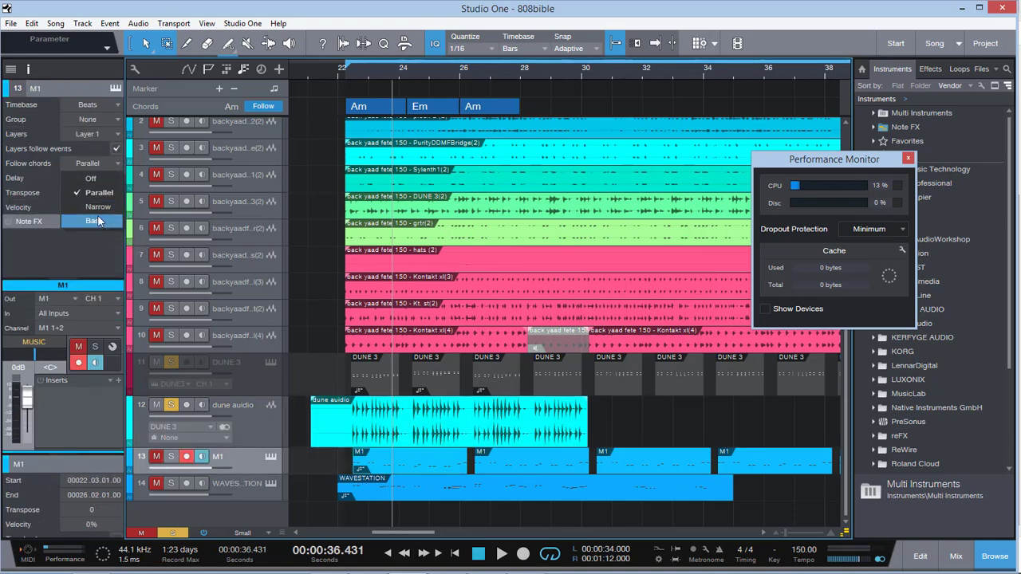
left_click(106, 191)
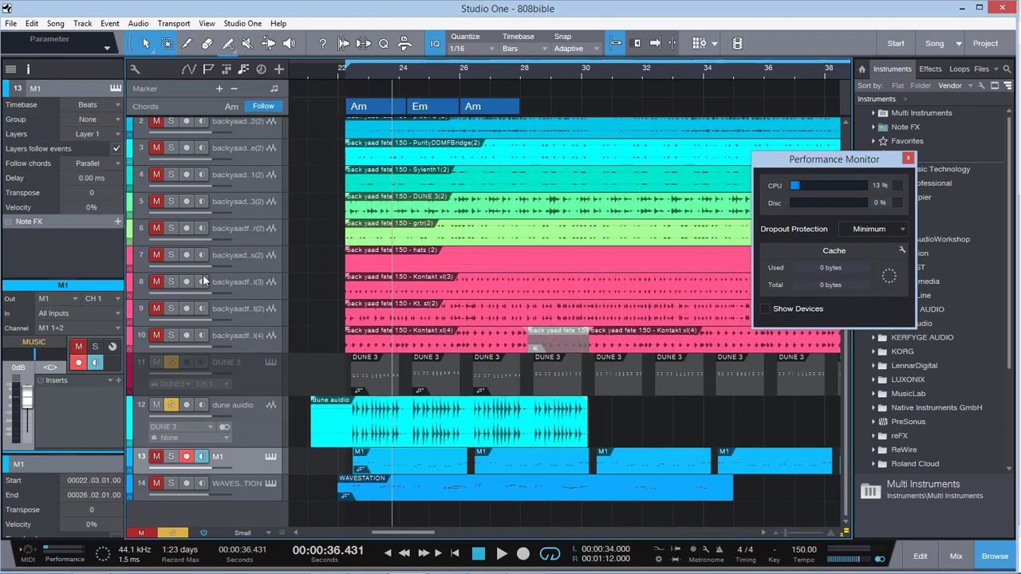
left_click(256, 437)
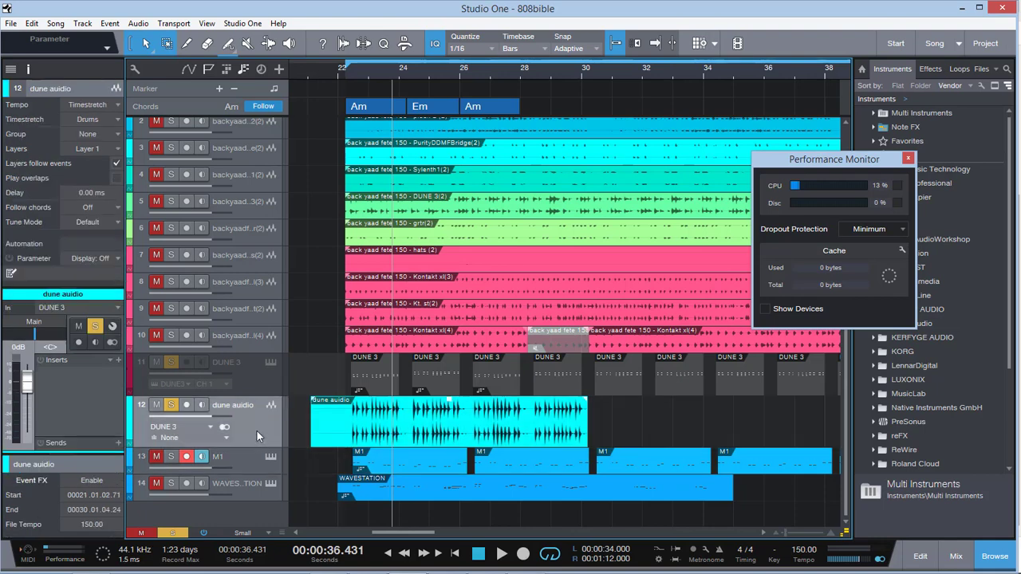
Try Parallel, Bass and Scale as the dune auidio track's Follow chords mode, then settle on Universal
left_click(119, 209)
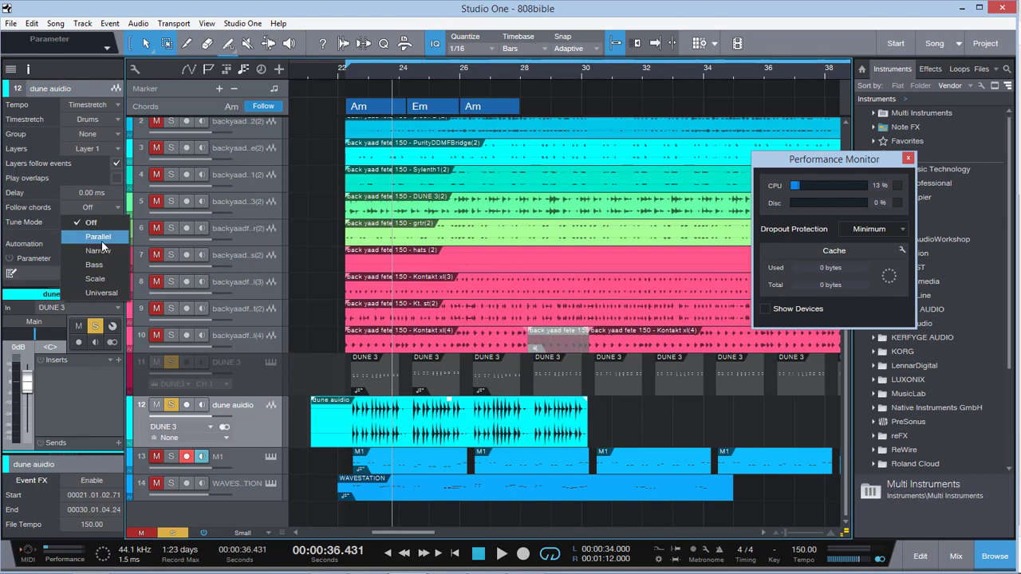
left_click(101, 241)
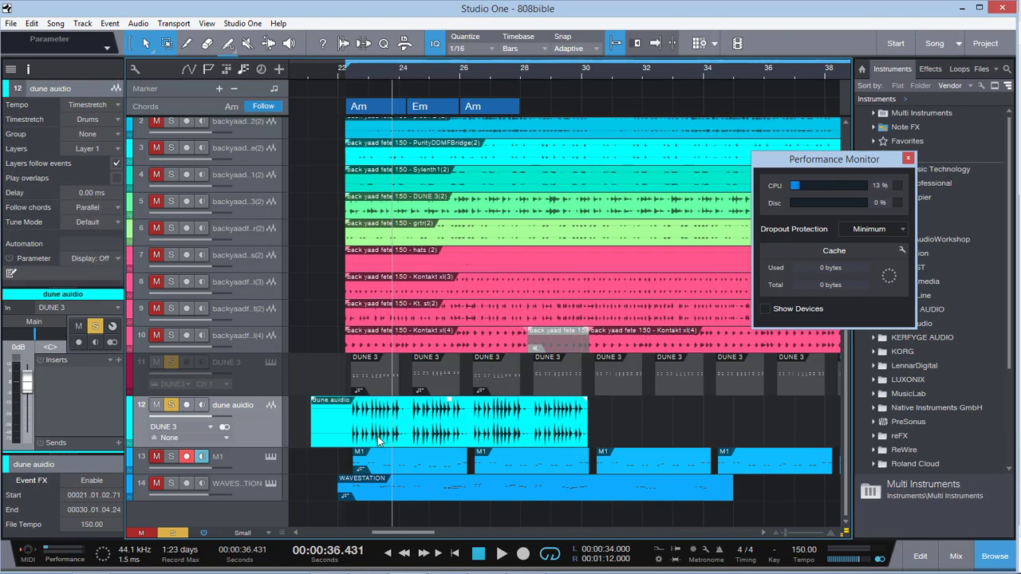
left_click(116, 208)
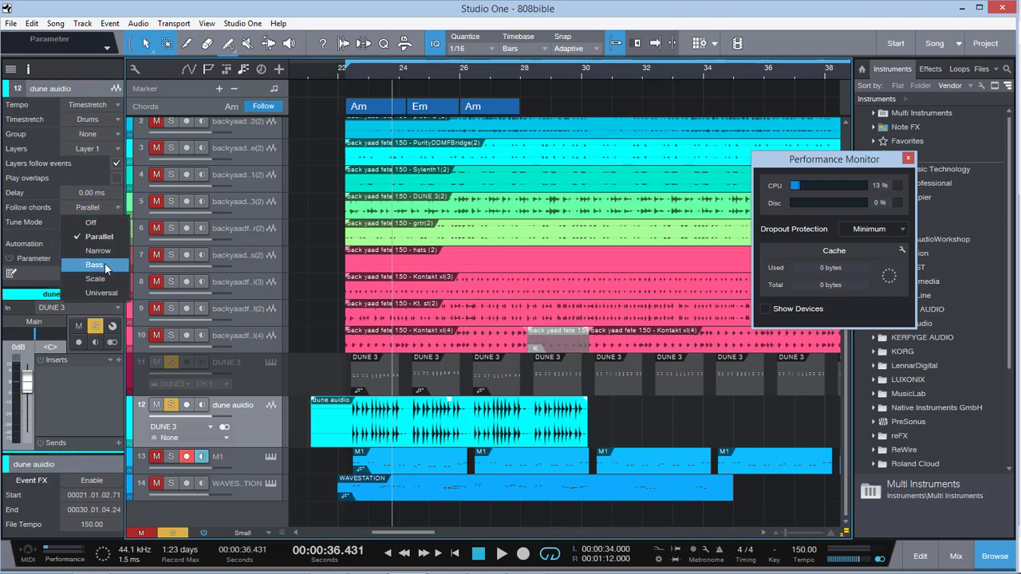
left_click(105, 261)
left_click(109, 207)
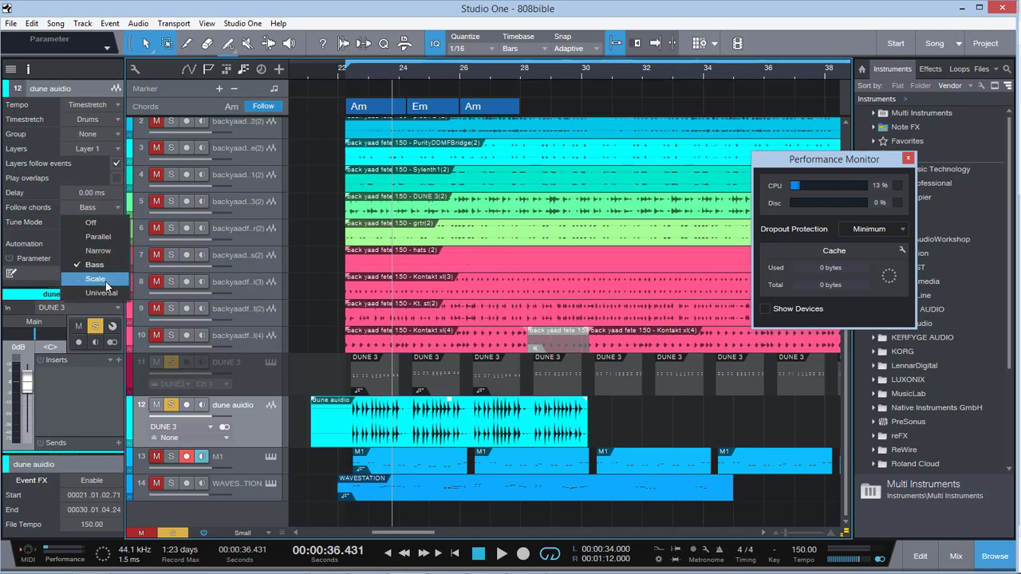
left_click(105, 247)
left_click(114, 209)
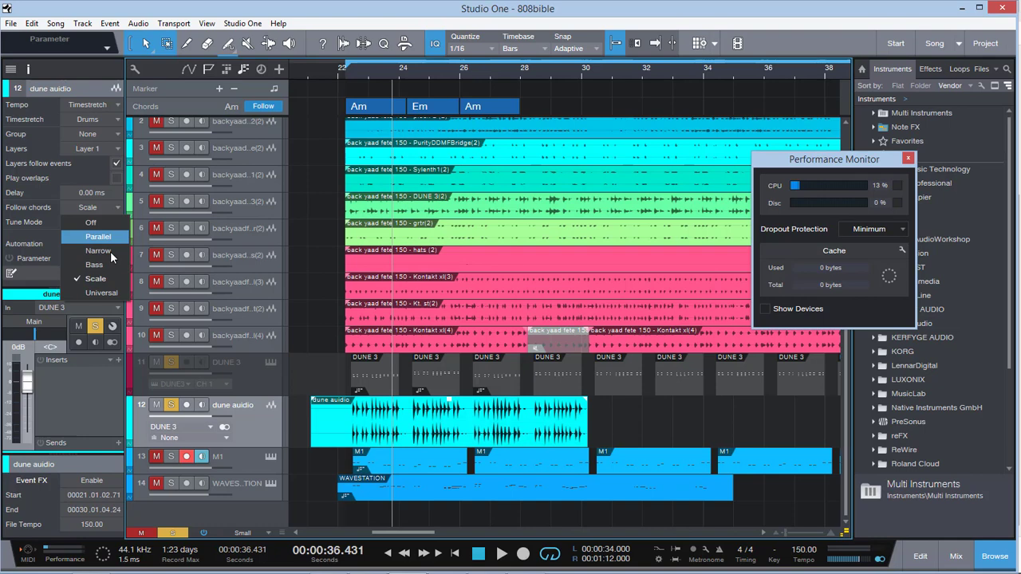
left_click(102, 293)
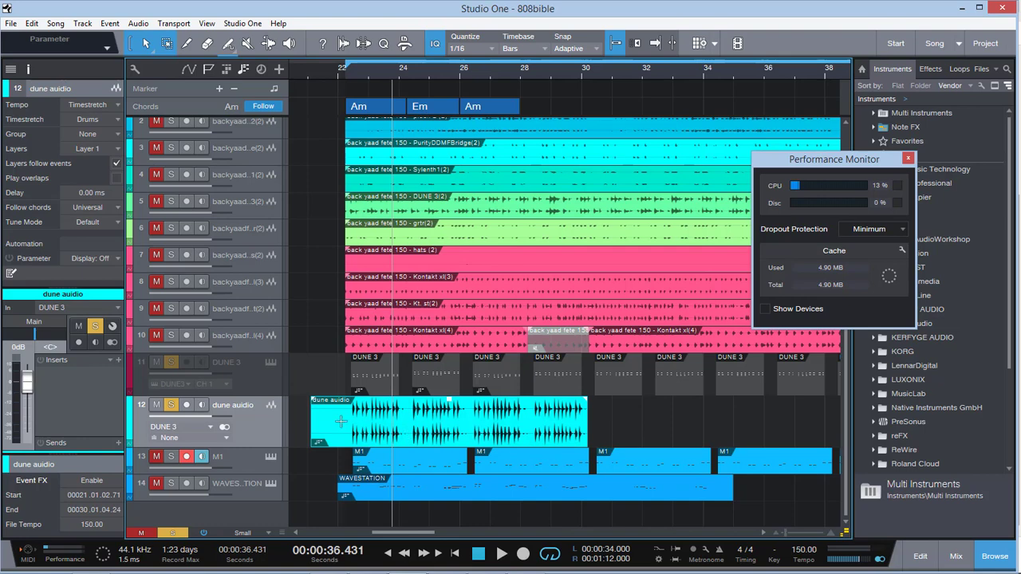
Set the dune auidio track's Tune Mode to Piano and play the track from about bar 22
left_click(117, 220)
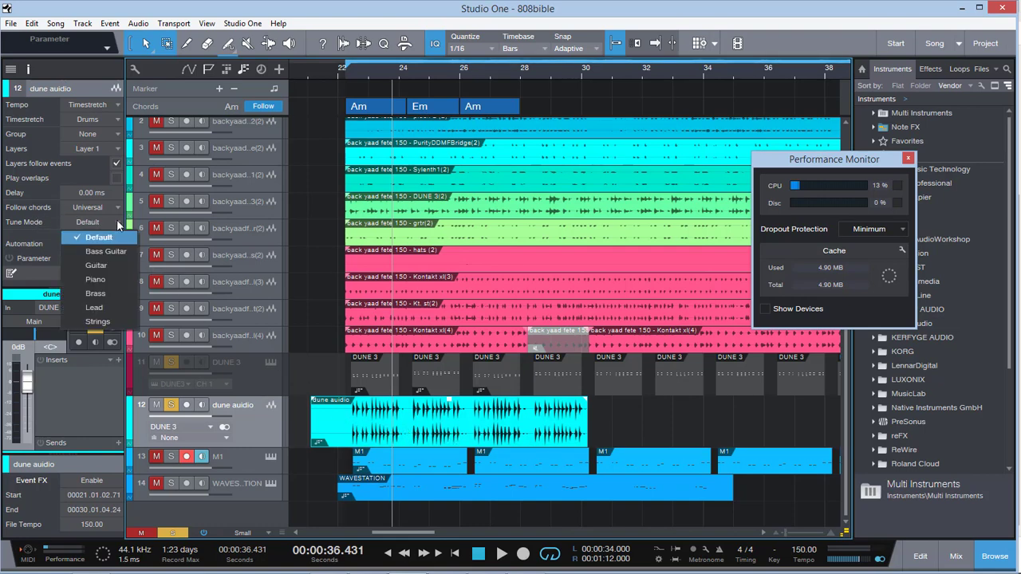
left_click(120, 281)
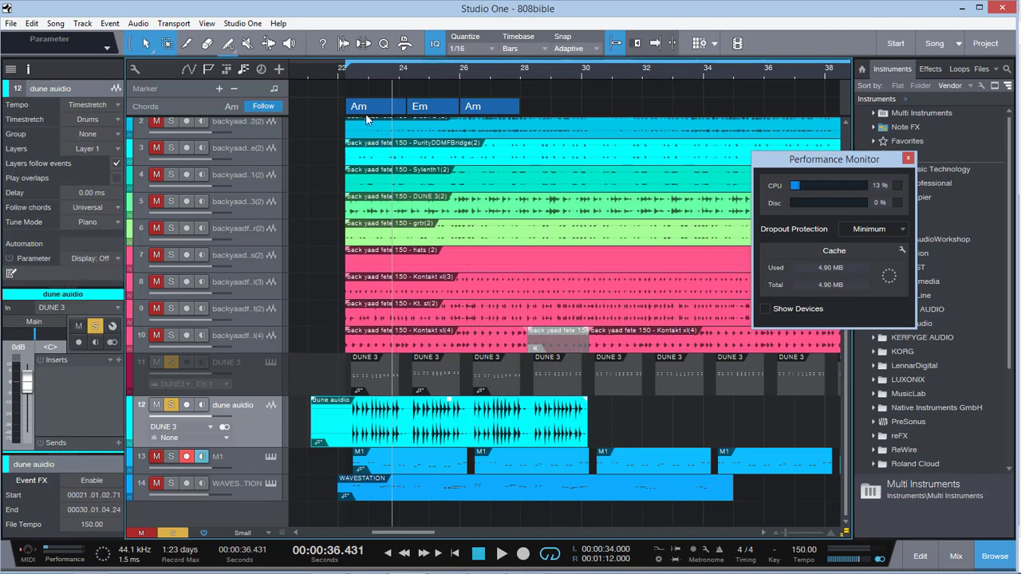
left_click(341, 74)
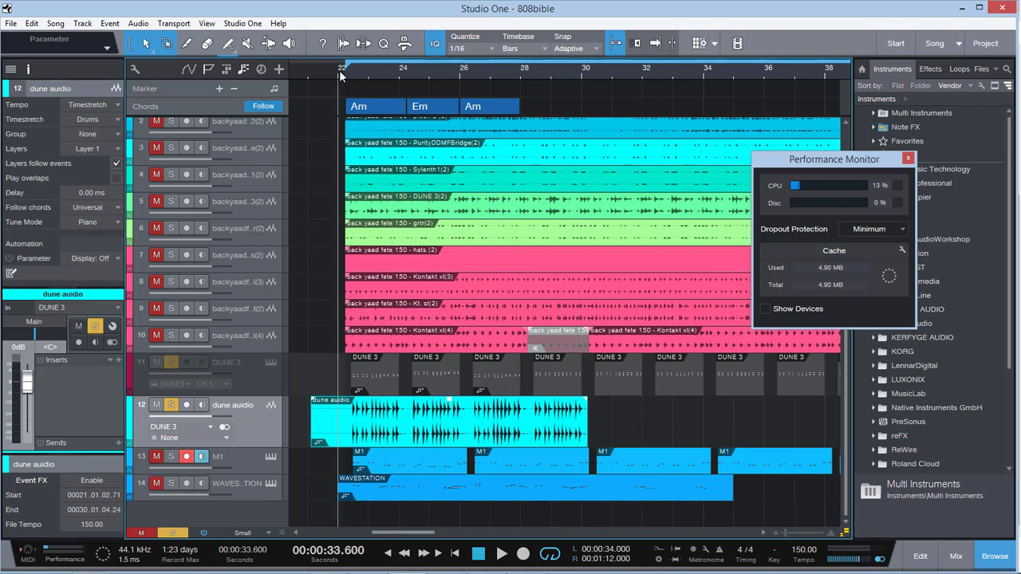
key("space")
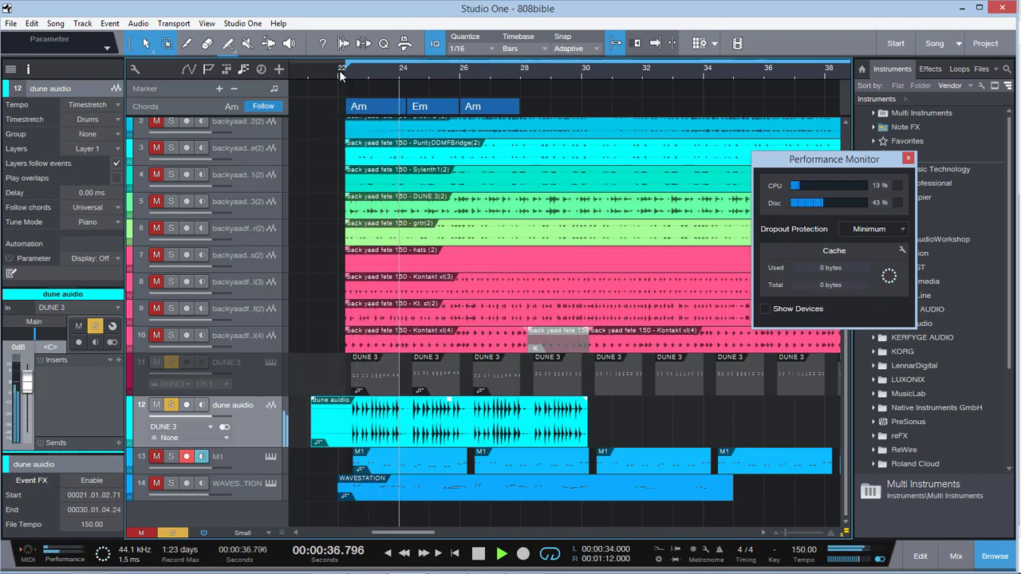
key("space")
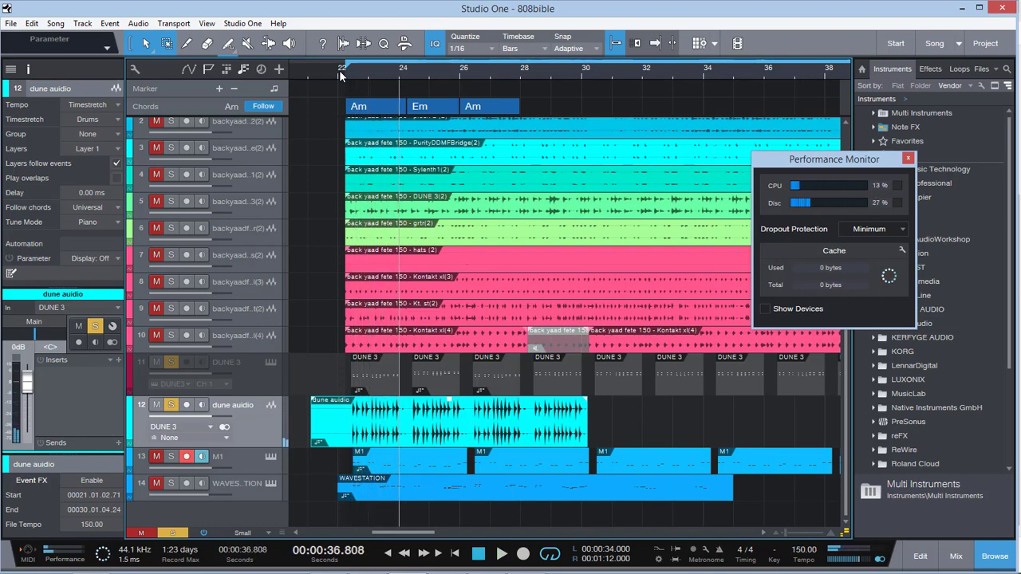
key("space")
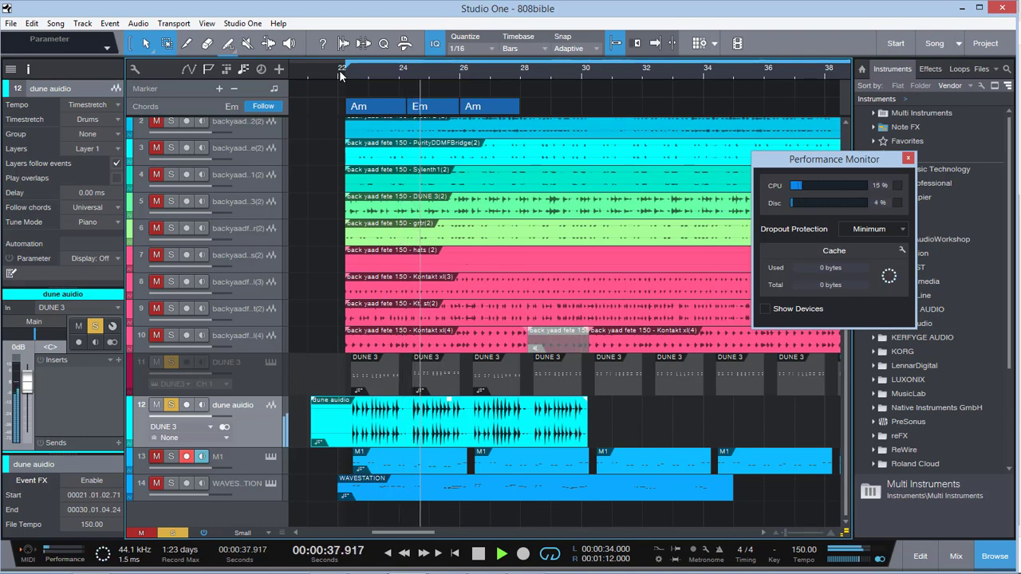
key("space")
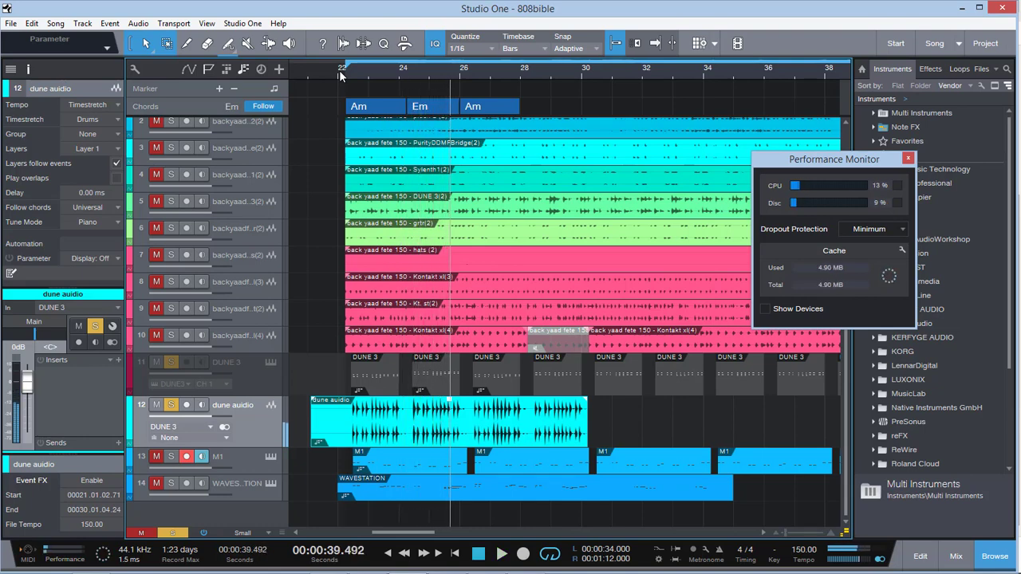
key("space")
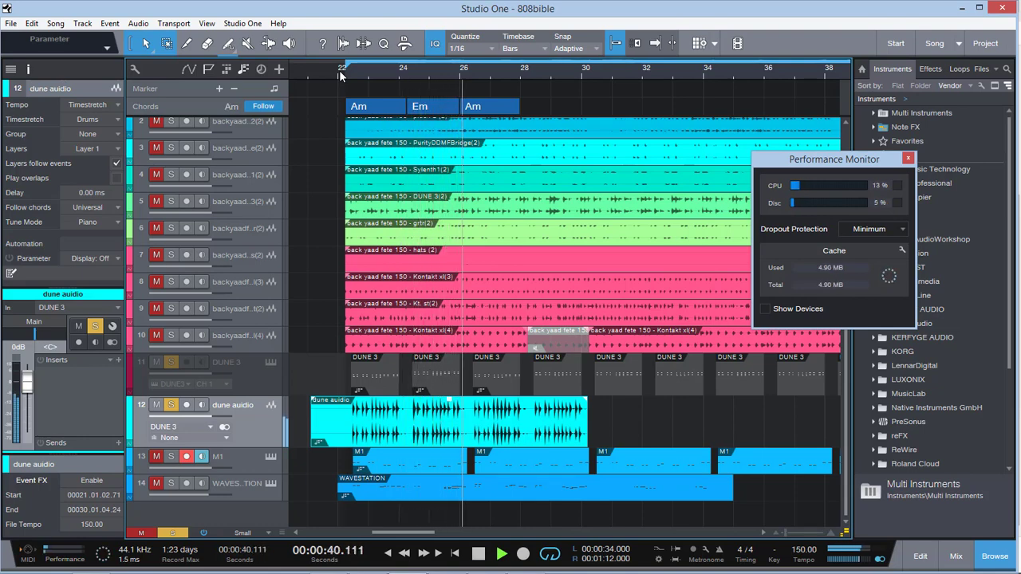
Solo the M1 track and tracks 7 to 10, and play them together with dune auidio from bar 22
left_click(171, 456)
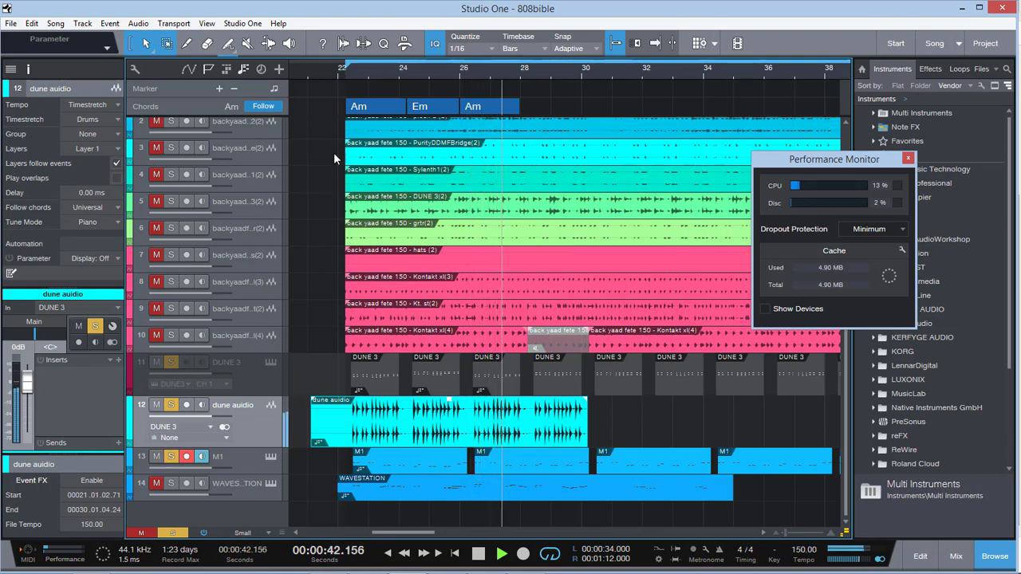
left_click(339, 77)
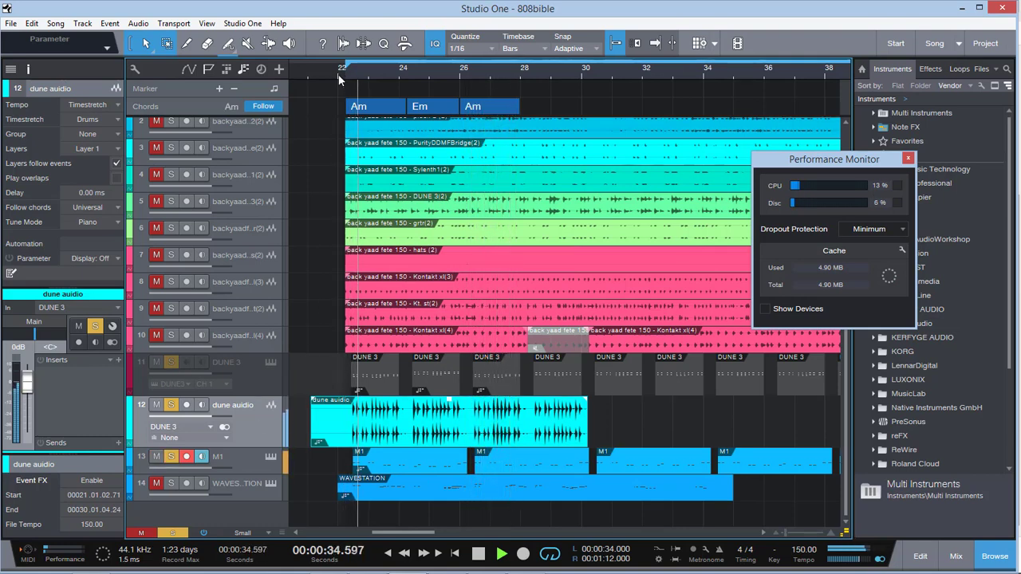
left_click_drag(158, 339, 158, 254)
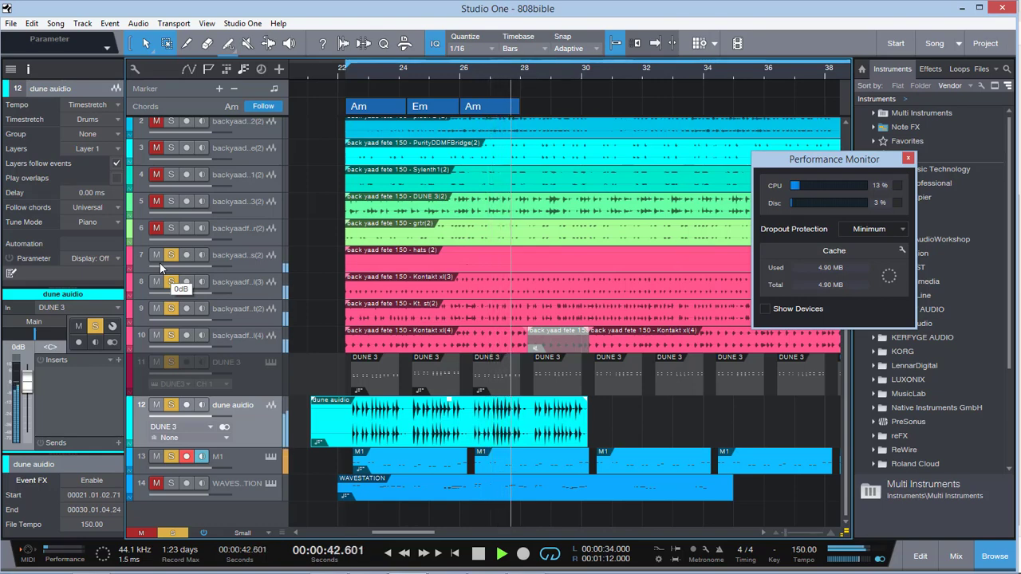
key("space")
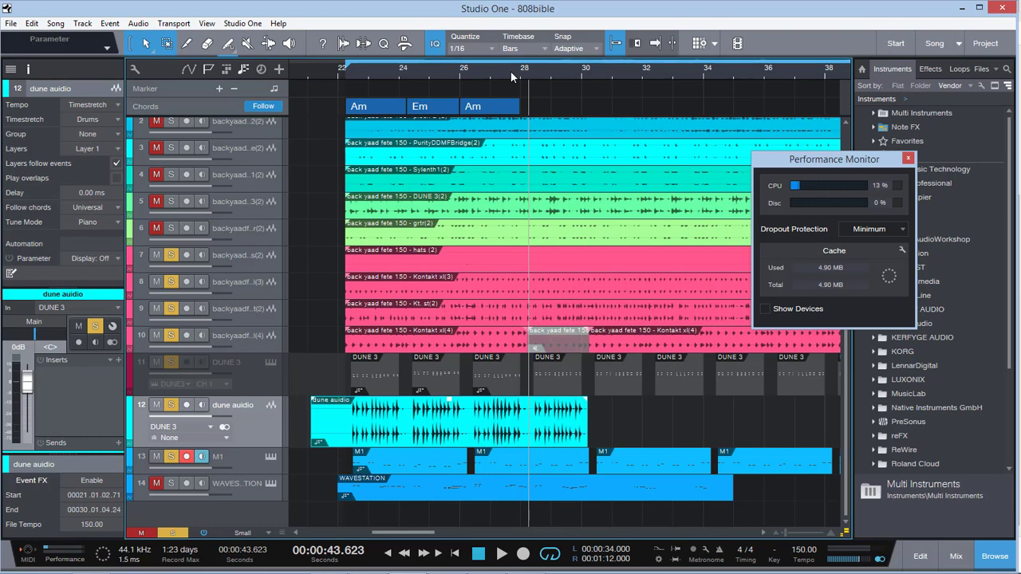
key("space")
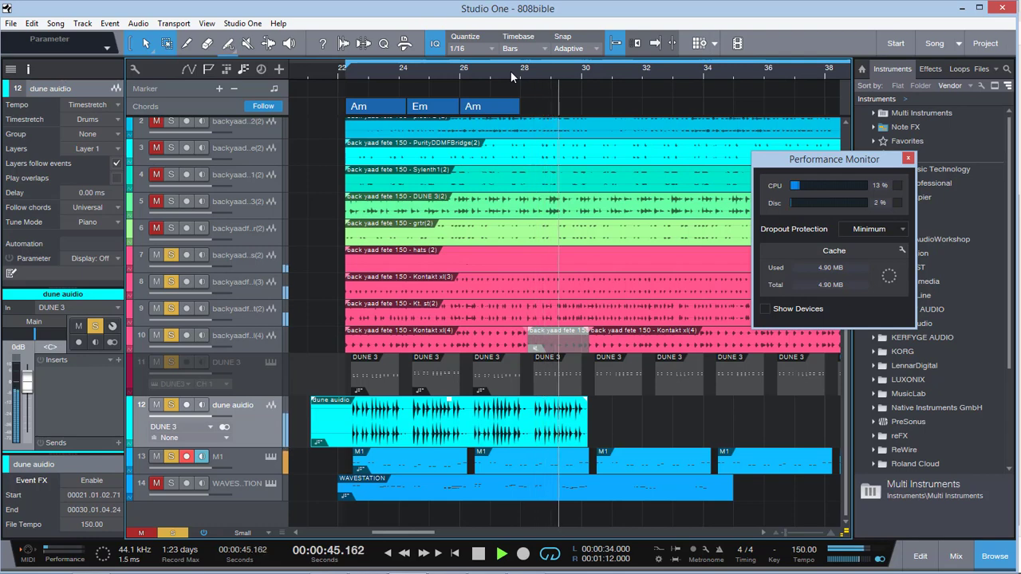
key("space")
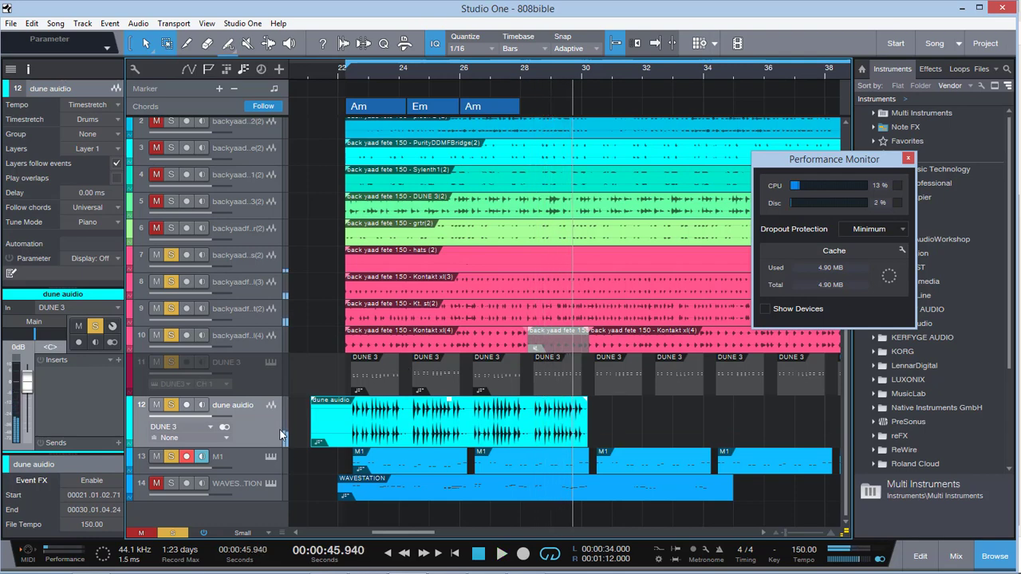
Select the M1 track and check its available Follow chords options, keeping Parallel
left_click(252, 463)
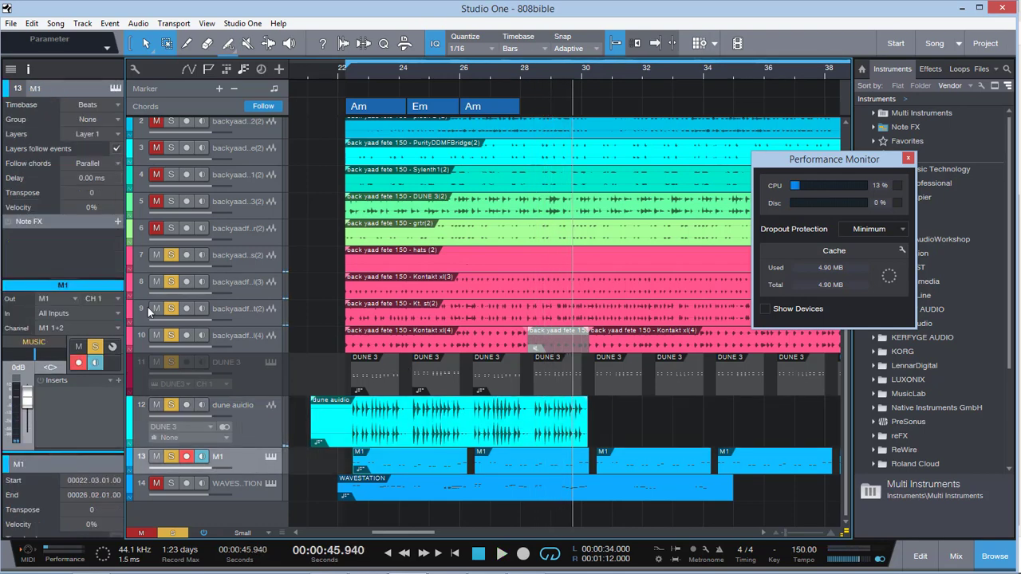
left_click(103, 163)
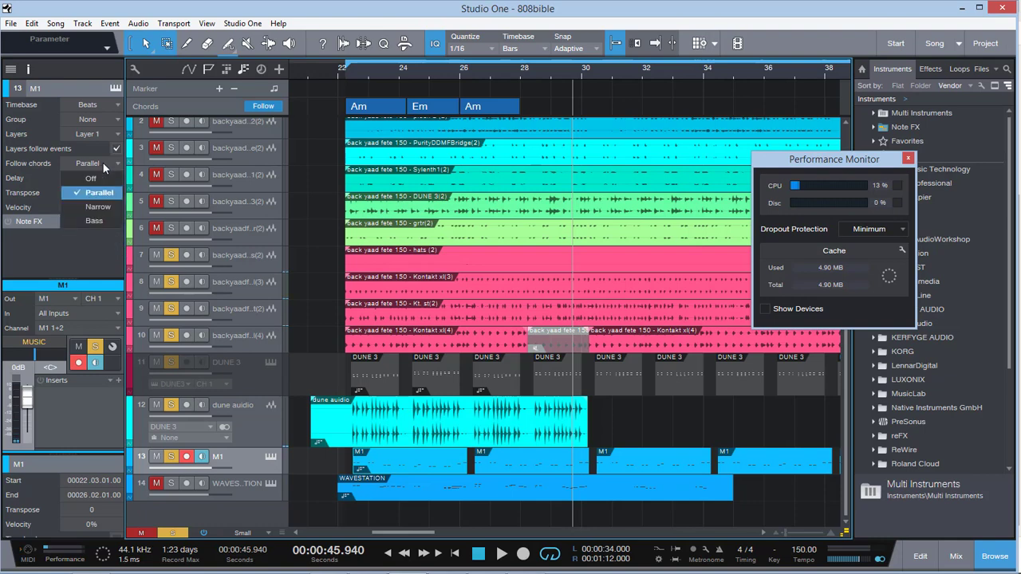
left_click(103, 164)
Reselect the dune auidio track and play the soloed tracks with the chord track's Follow turned off
left_click(256, 436)
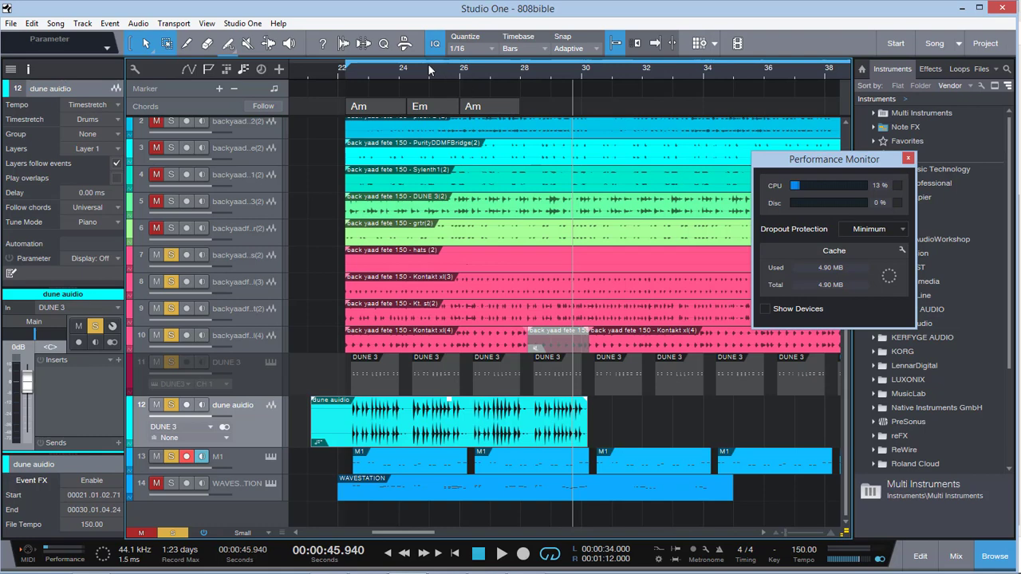
left_click(368, 64)
key("space")
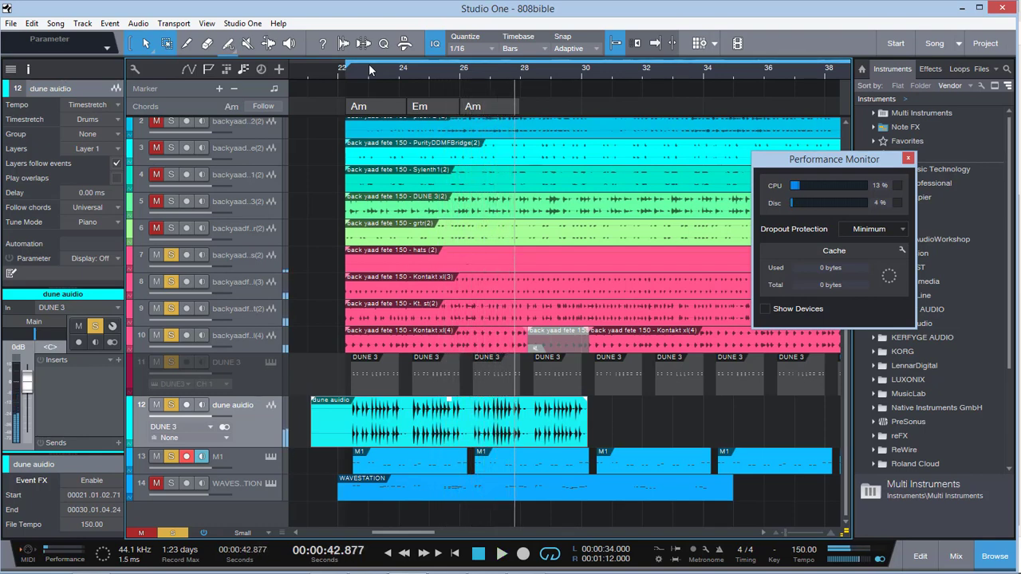
key("space")
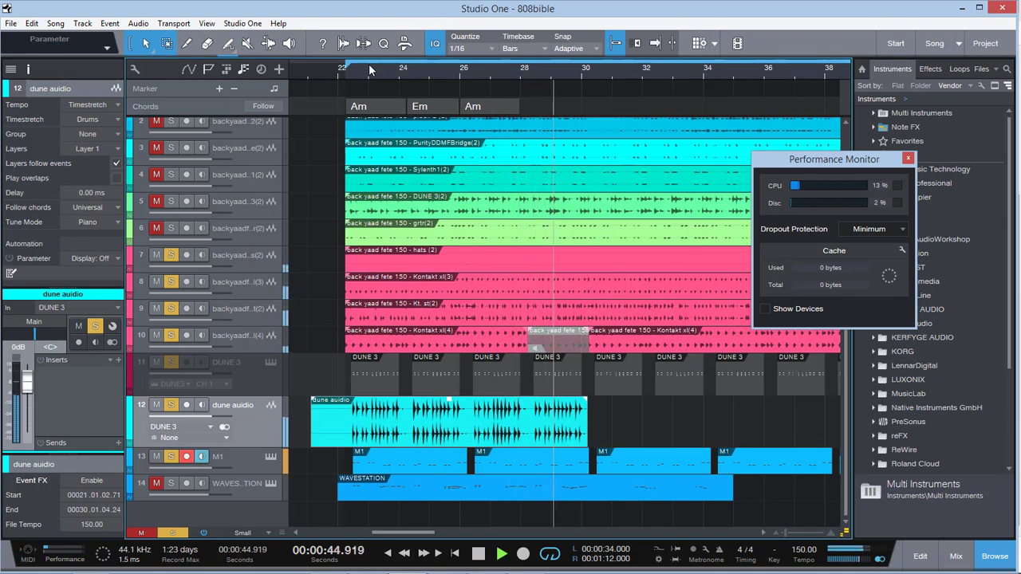
key("space")
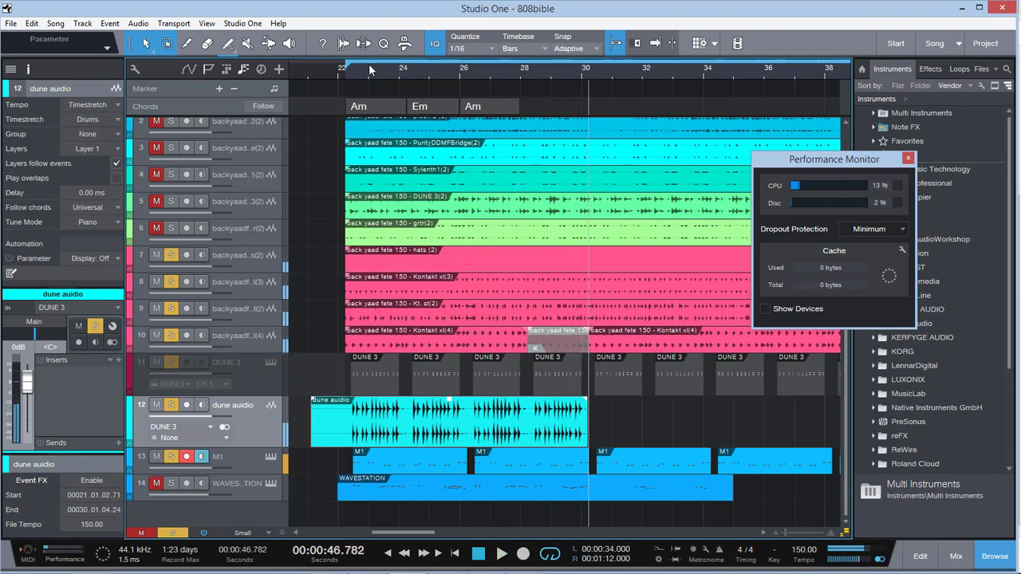
Turn the chord track's Follow back on and play the soloed tracks from the loop start
left_click(262, 104)
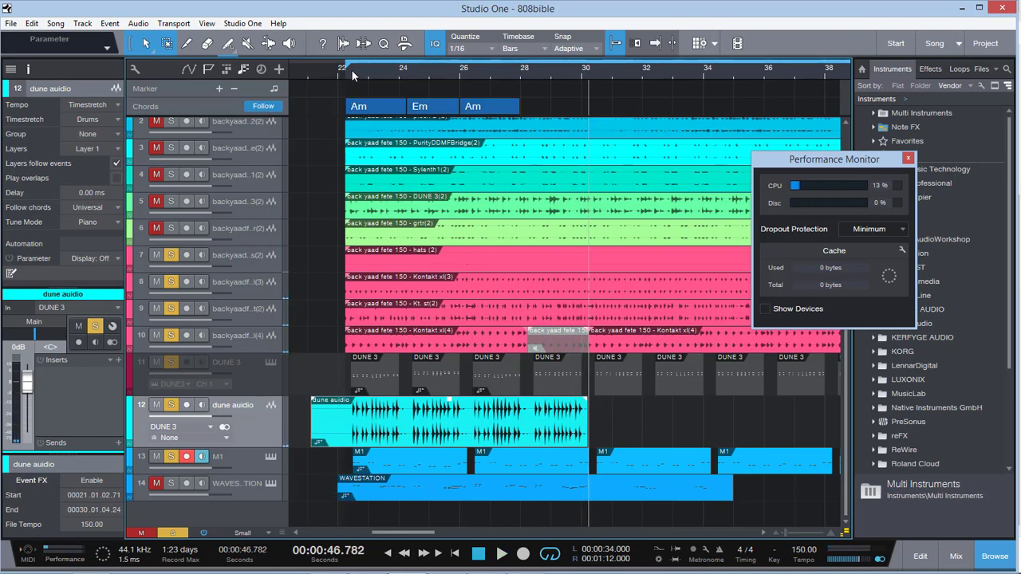
left_click(347, 75)
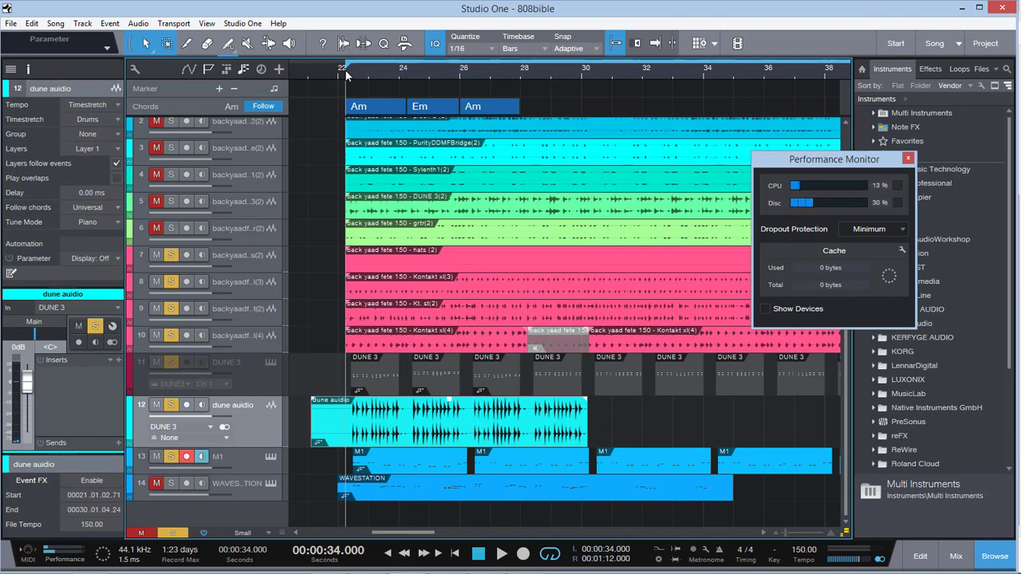
key("space")
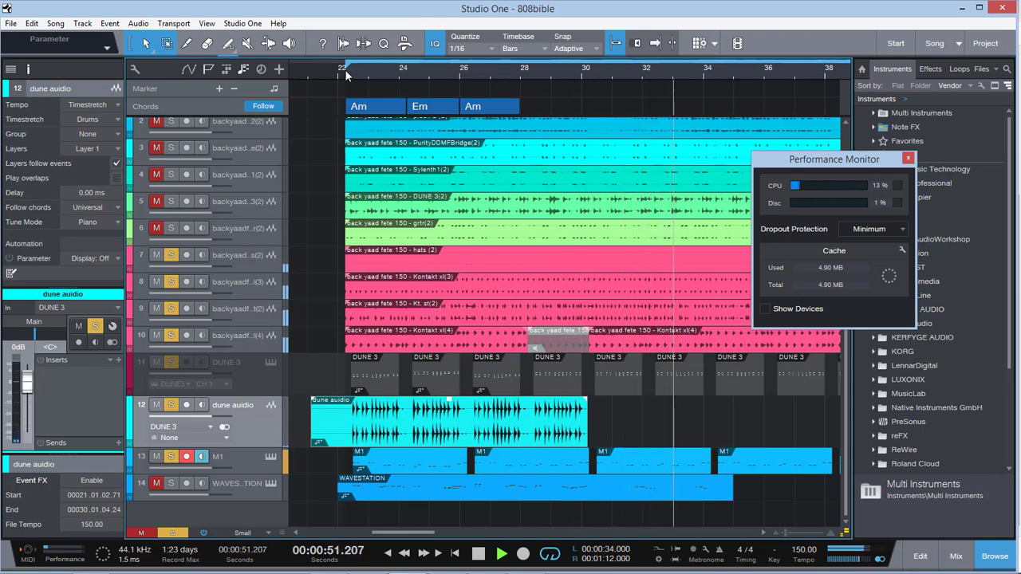
key("space")
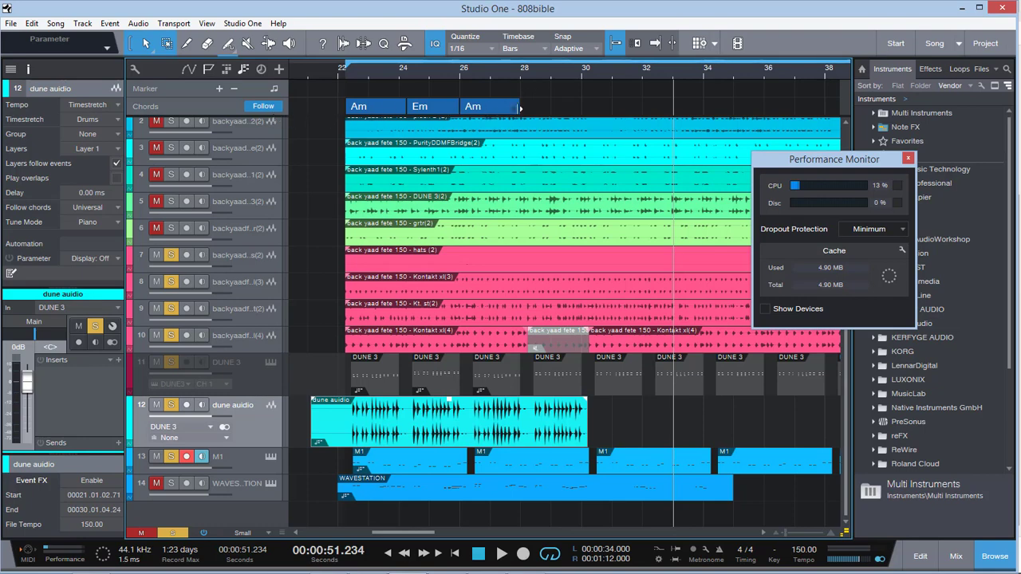
Shorten the last Am chord on the chord track so it ends at 00027.04.01.00
mouse_move(520, 108)
left_mouse_down()
mouse_move(609, 107)
mouse_move(514, 108)
left_mouse_up()
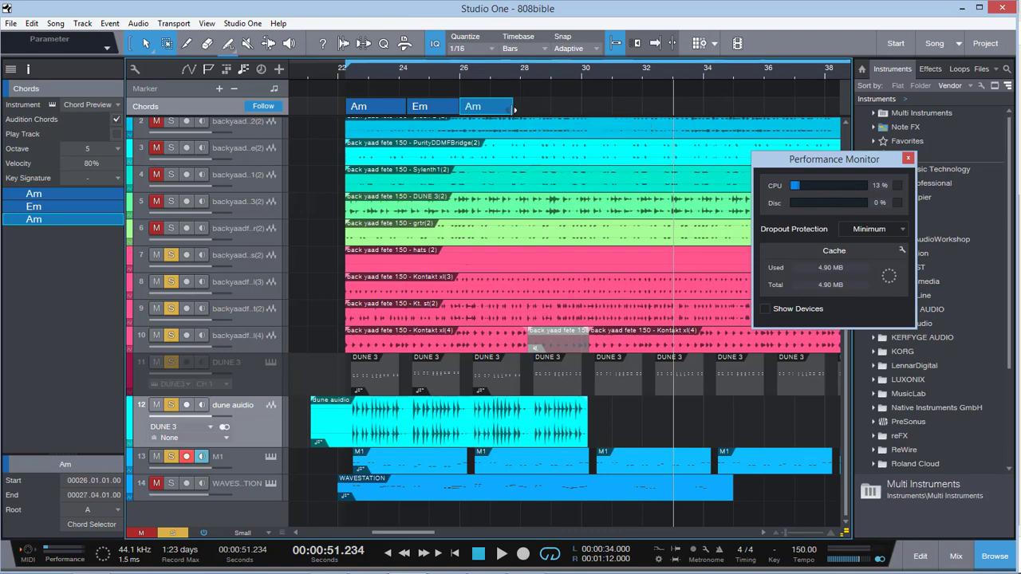
left_click(247, 468)
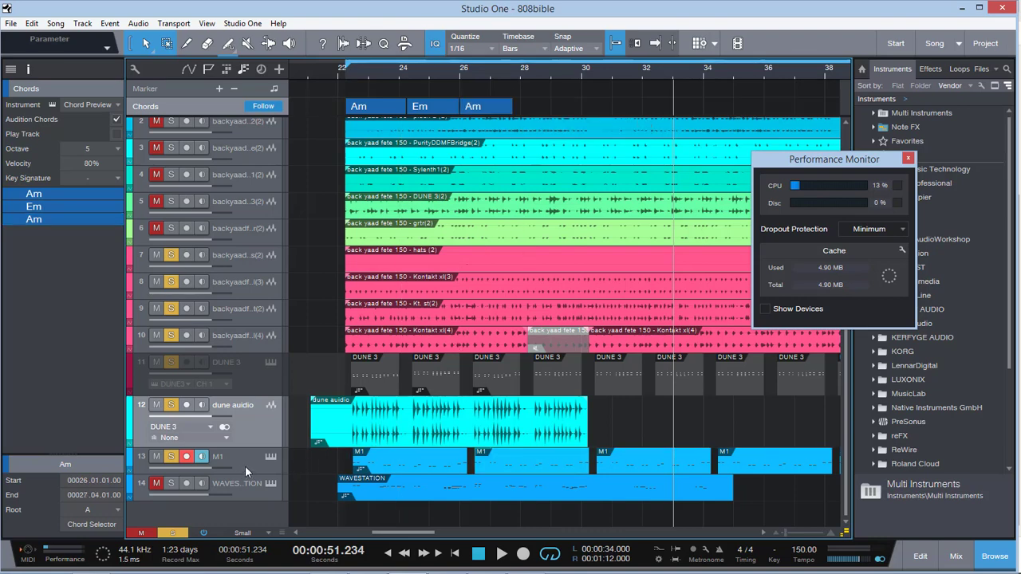
Inspect the full length of the dune auidio event in the audio editor, then close the editor
double_click(375, 434)
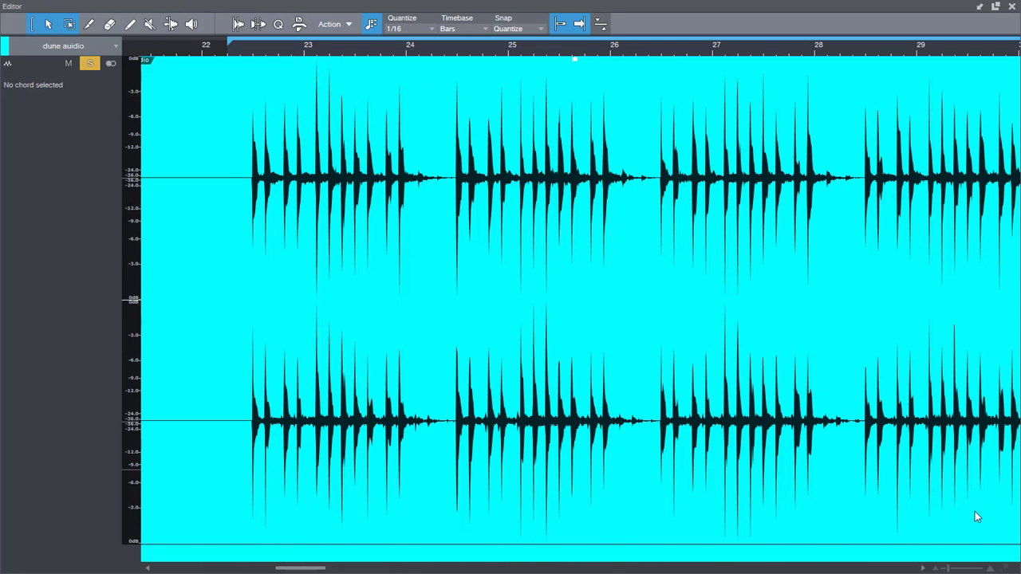
left_click_drag(949, 568, 939, 568)
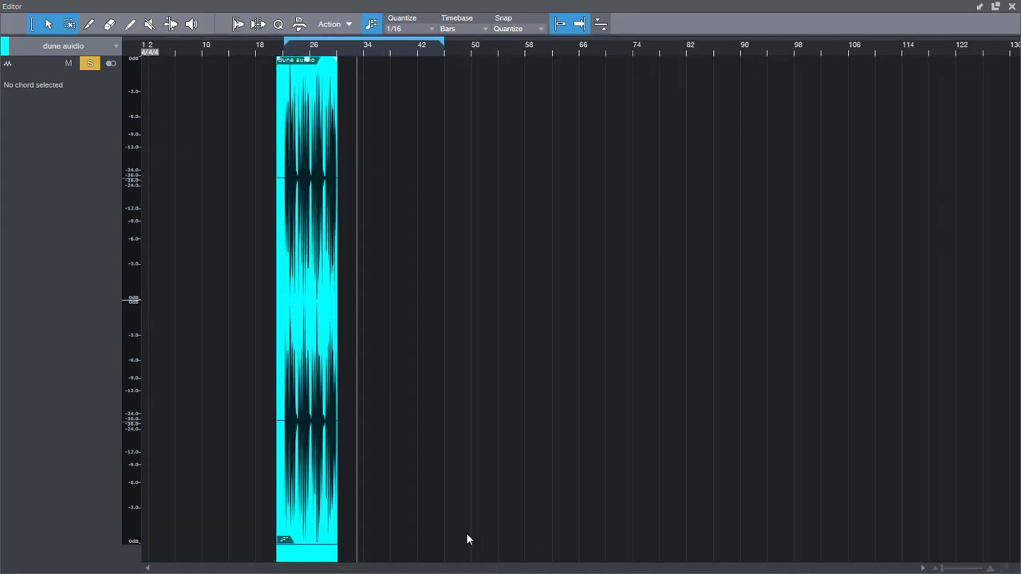
left_click(286, 544)
right_click(324, 401)
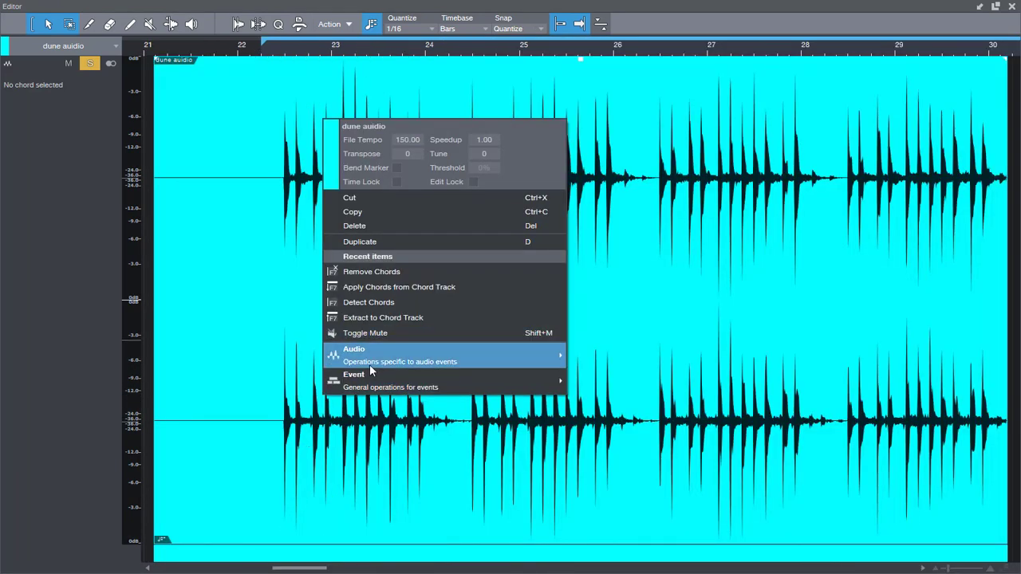
left_click(215, 421)
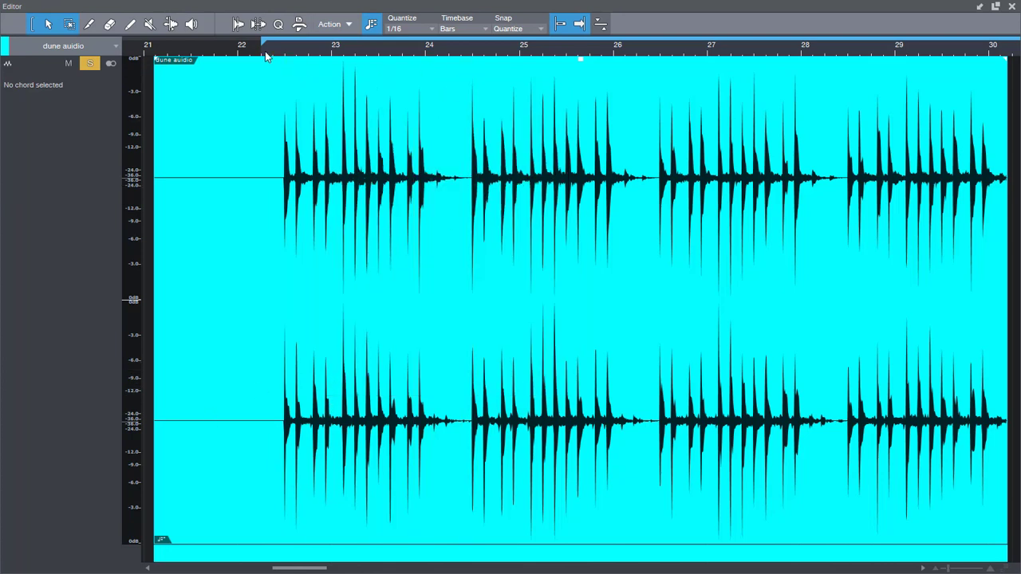
left_click(1012, 6)
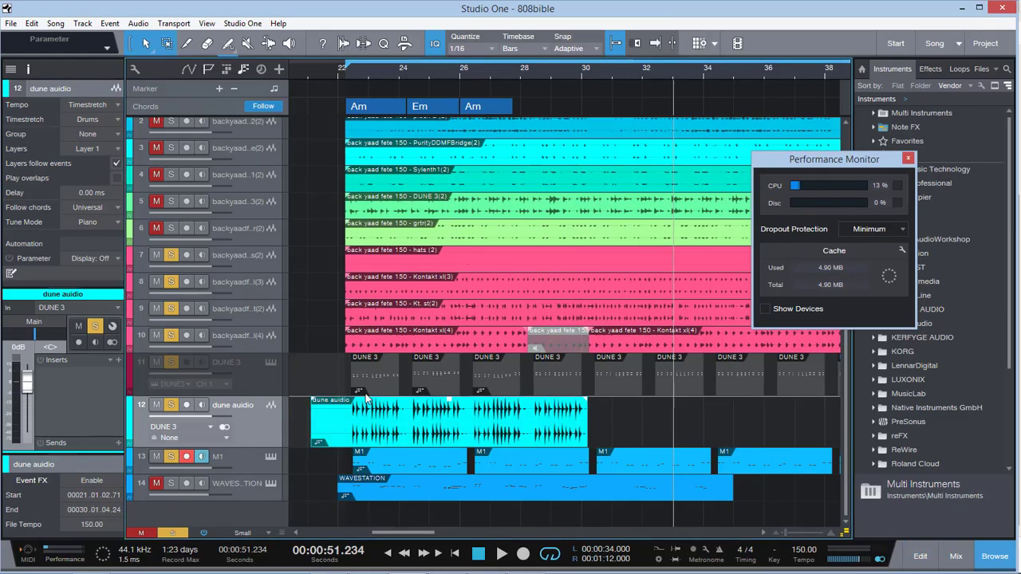
Extract the dune auidio event's chords to the chord track and try to extend the last chord, then undo the extraction
right_click(401, 427)
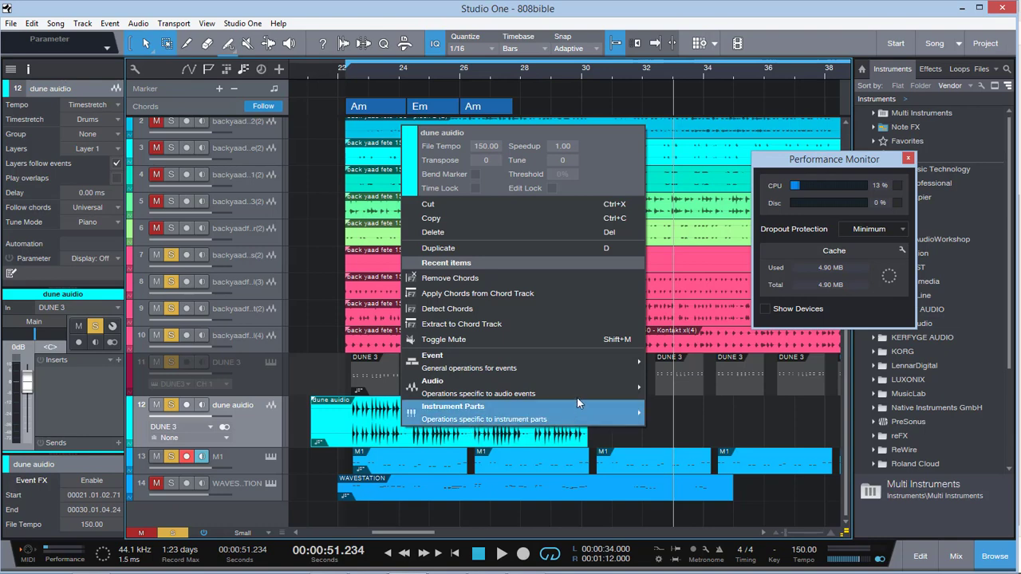
mouse_move(582, 388)
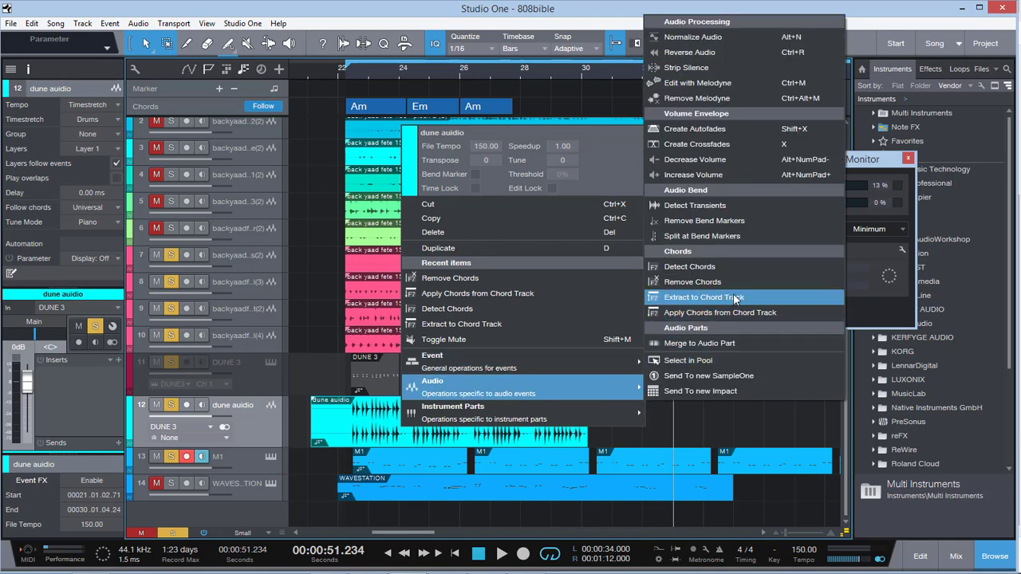
left_click(728, 299)
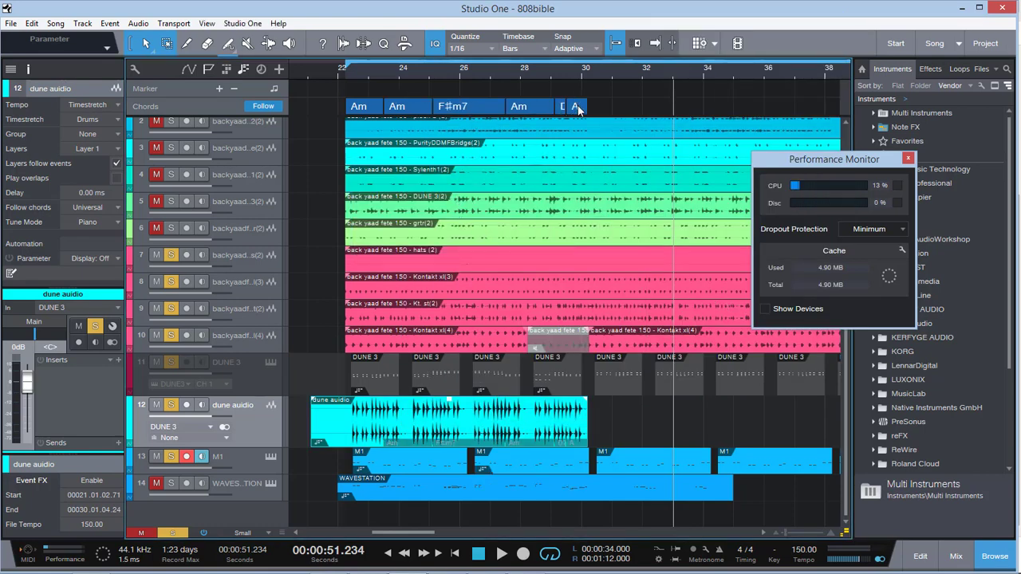
left_click_drag(591, 107, 647, 107)
key("ctrl+z")
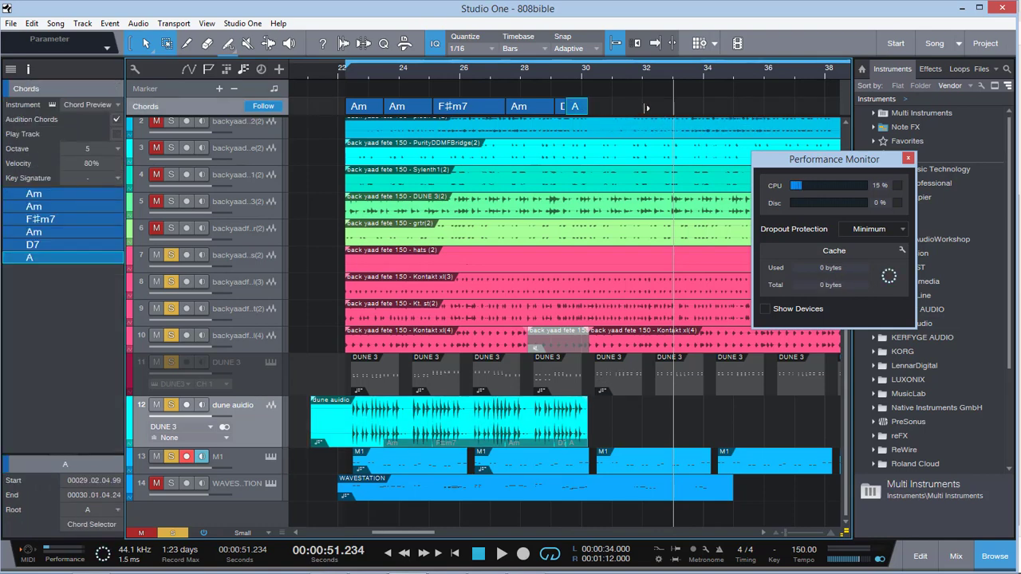
key("ctrl+z")
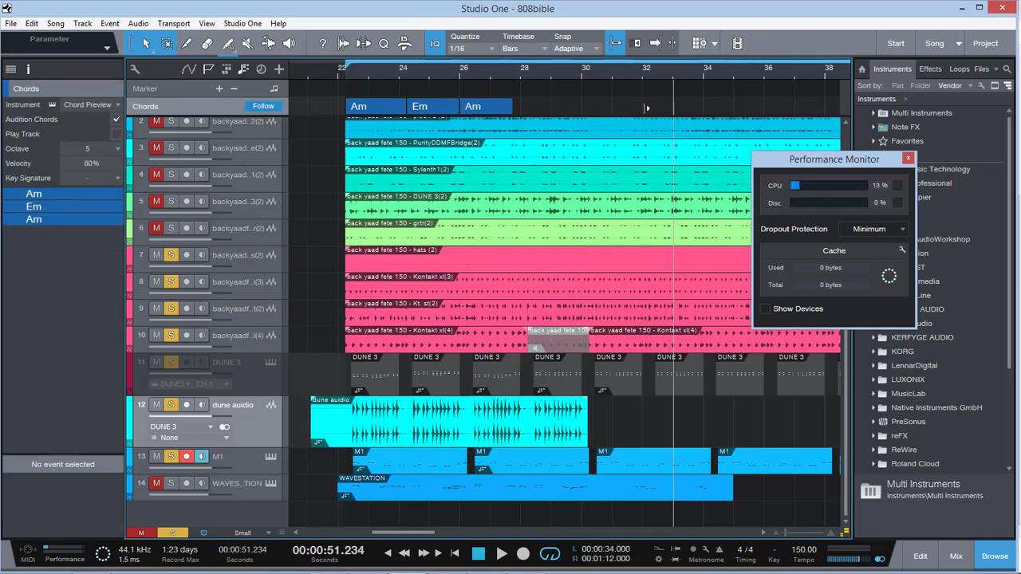
Detect the chords of the dune auidio event, then clear the detected chords from it
right_click(425, 431)
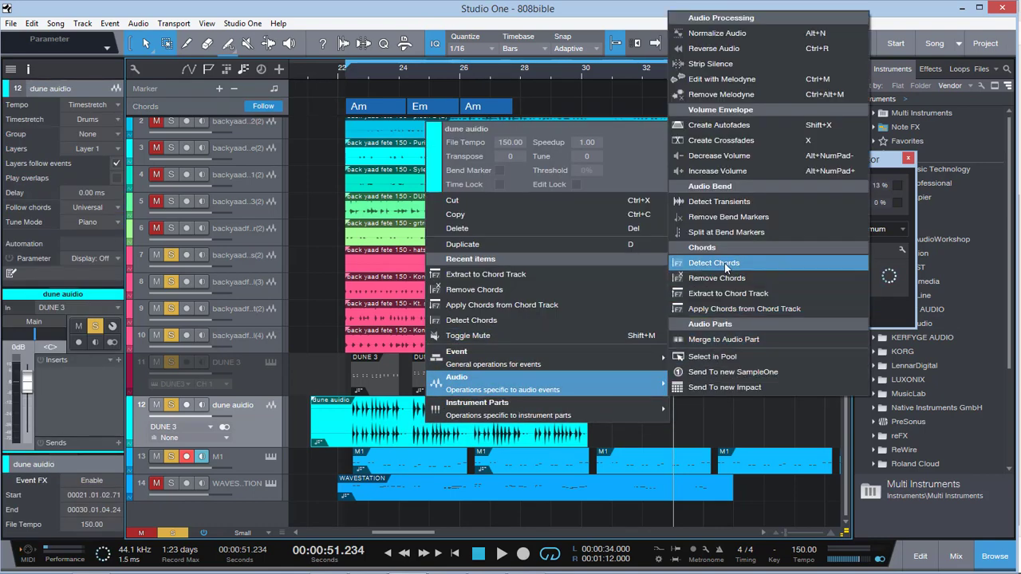
left_click(725, 263)
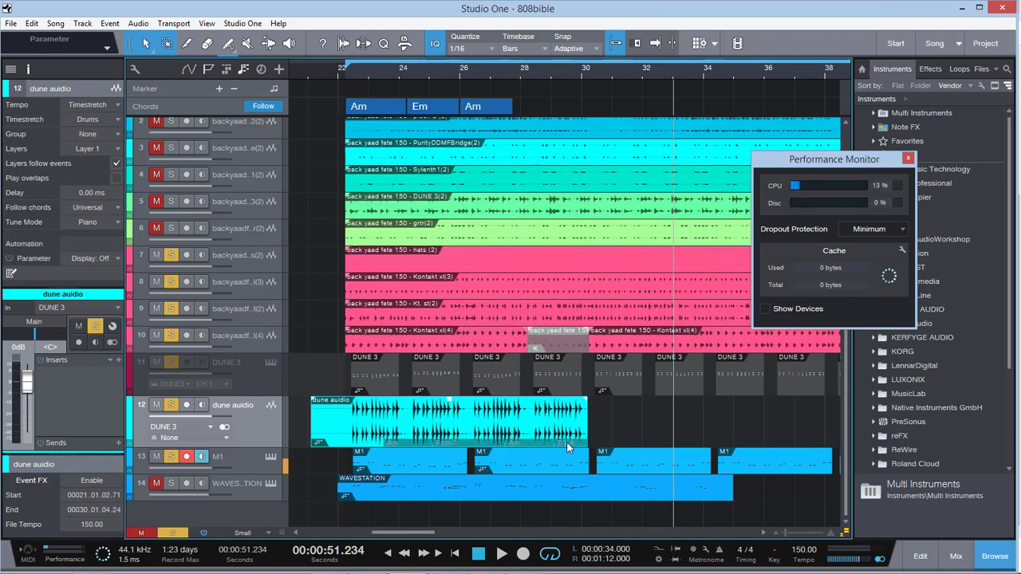
right_click(458, 438)
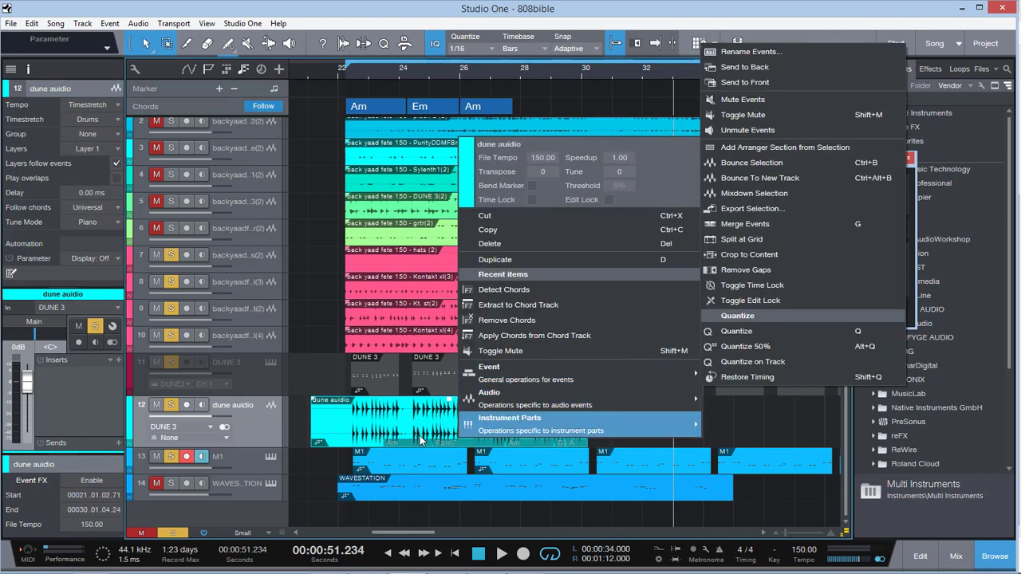
mouse_move(475, 437)
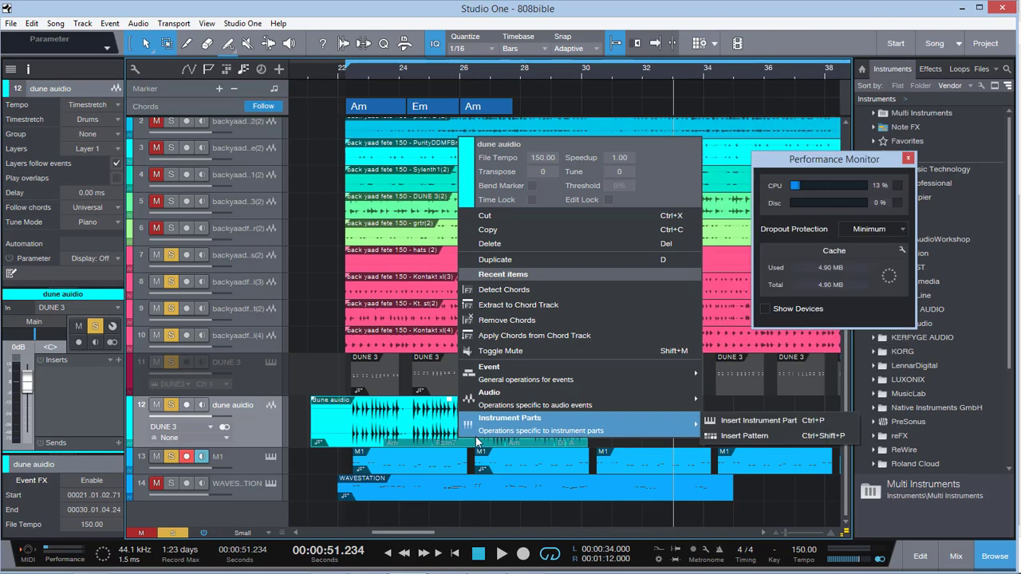
left_click(427, 442)
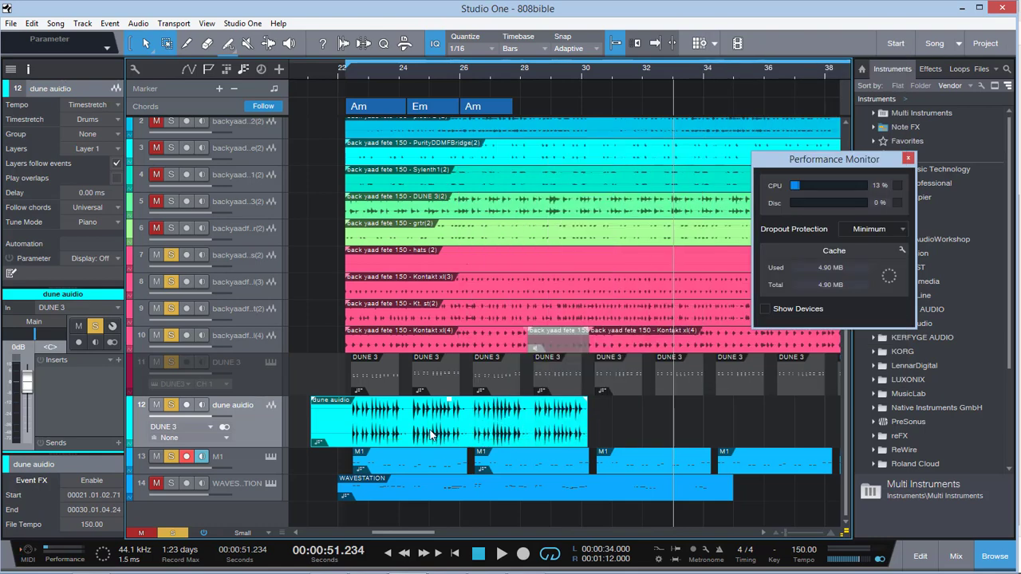
Apply the chords from the chord track to the dune auidio event
right_click(428, 442)
mouse_move(598, 384)
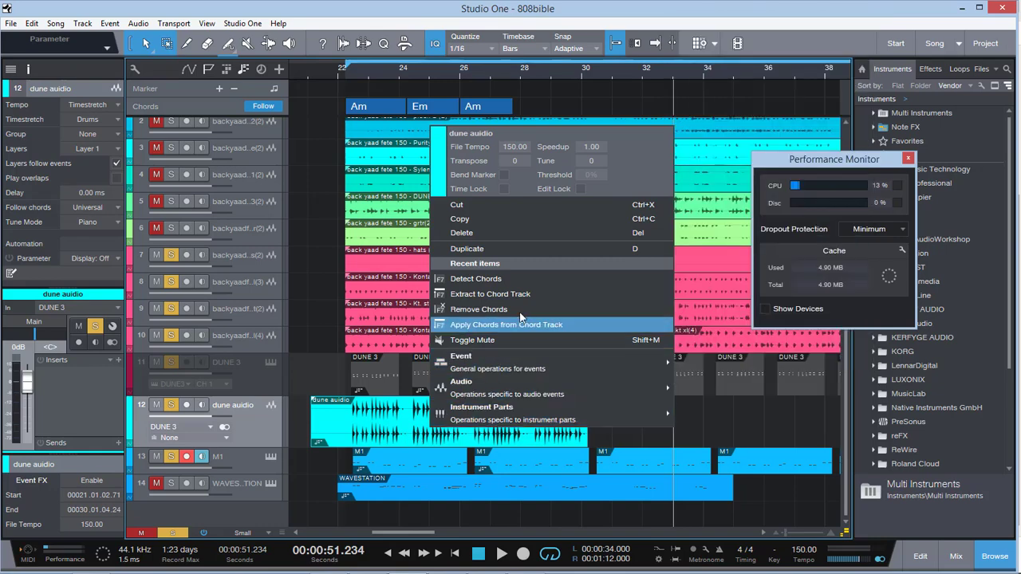
left_click(428, 116)
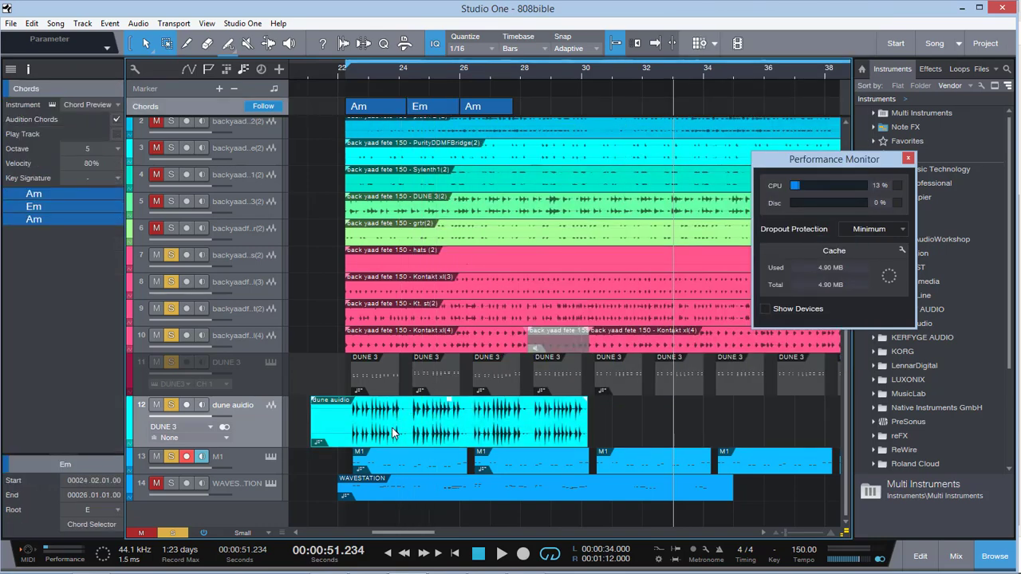
right_click(392, 433)
mouse_move(544, 393)
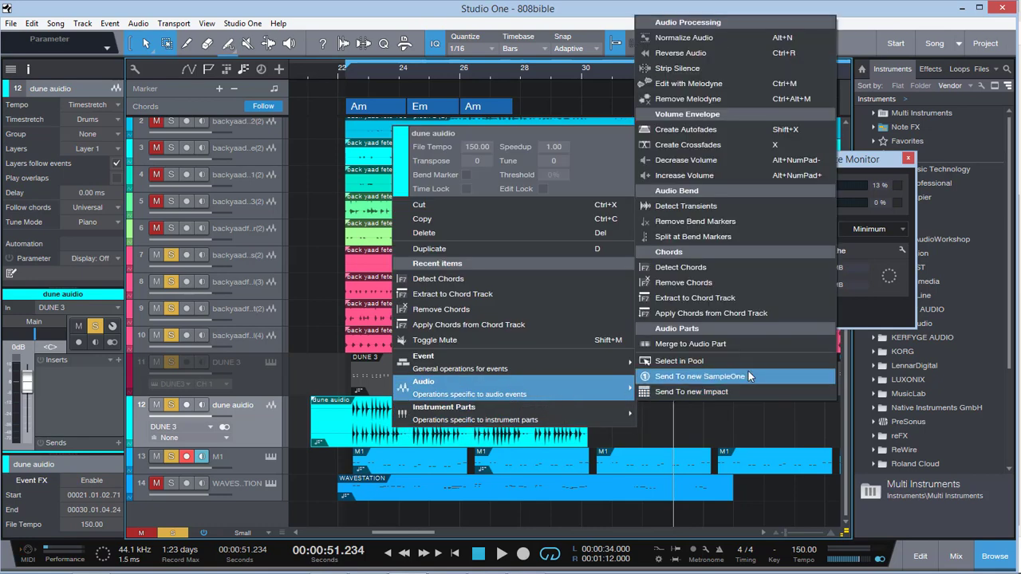
left_click(717, 314)
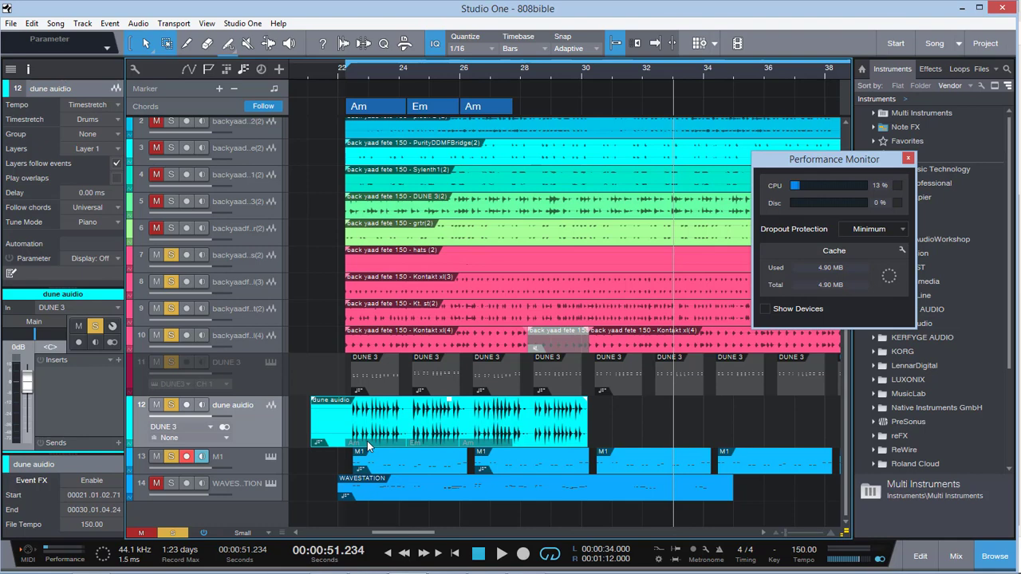
Increase the height of the dune auidio track and frame its event at a closer zoom from about bar 22
left_click_drag(786, 534, 789, 536)
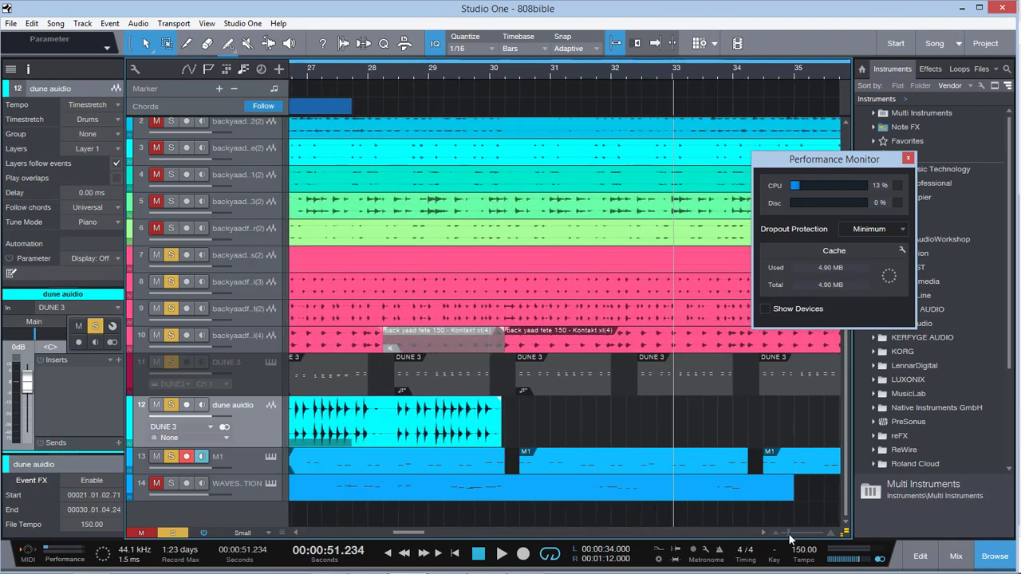
left_click_drag(268, 449, 268, 476)
mouse_move(415, 533)
left_mouse_down()
mouse_move(392, 545)
mouse_move(401, 545)
left_mouse_up()
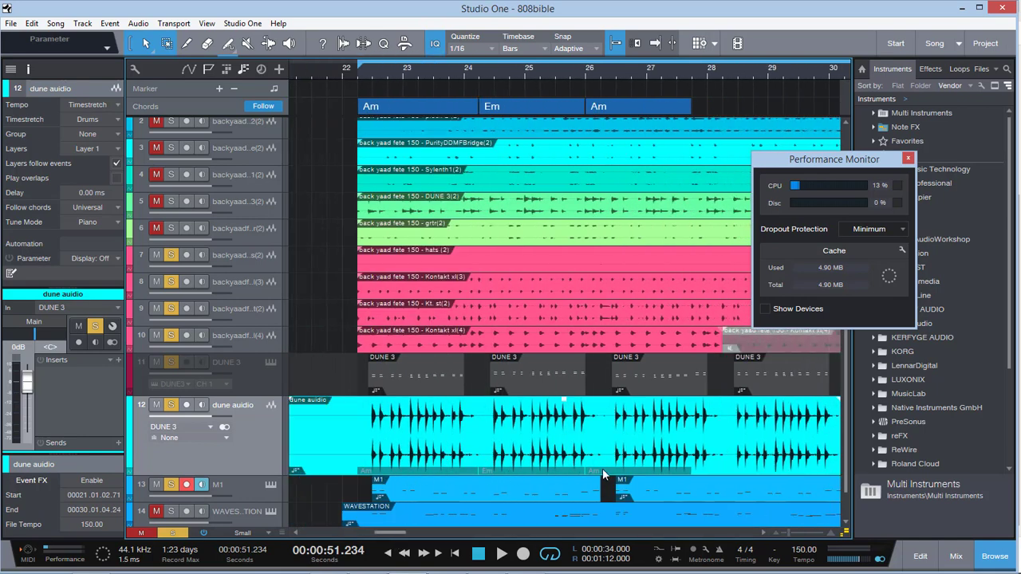
Play the soloed tracks briefly from bar 22 with the chord track's Follow on
left_click(343, 71)
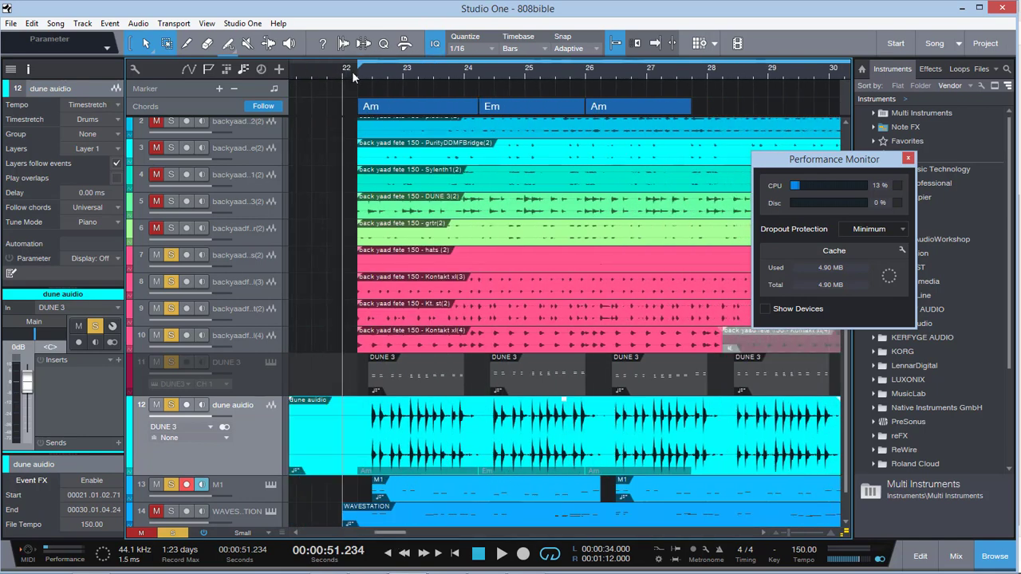
key("space")
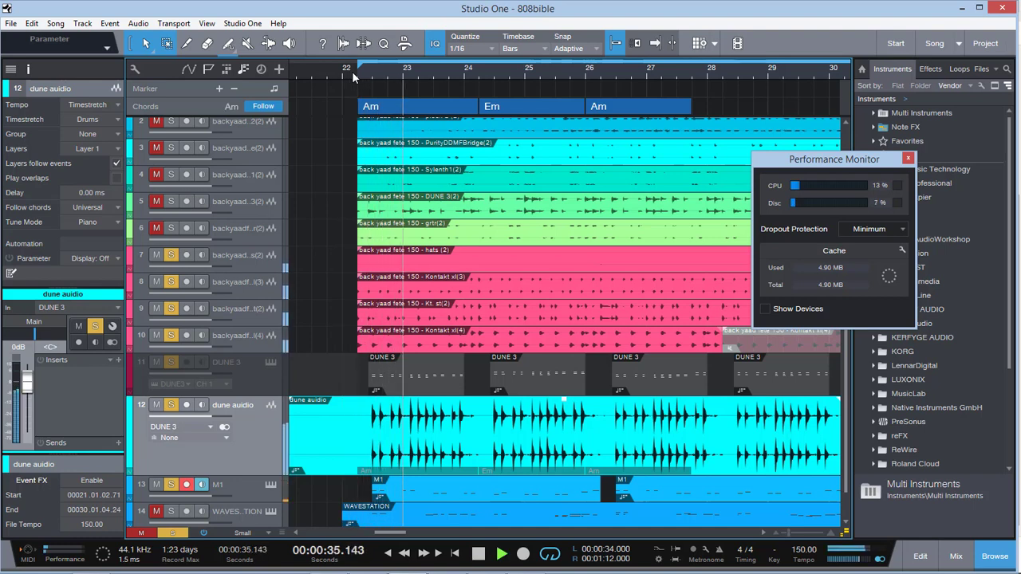
key("space")
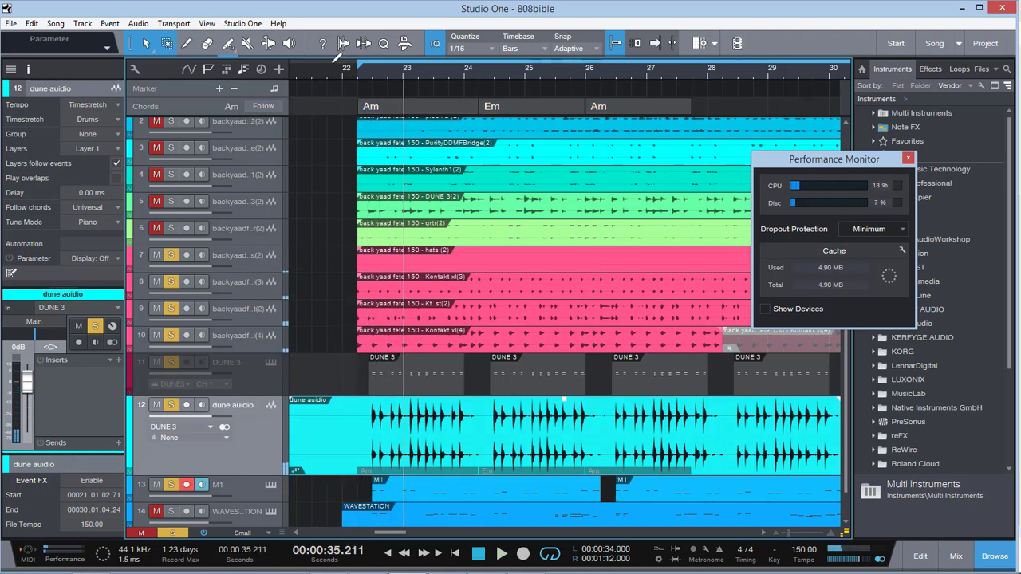
Turn off the chord track's Follow and play the soloed tracks again from bar 22
left_click(335, 71)
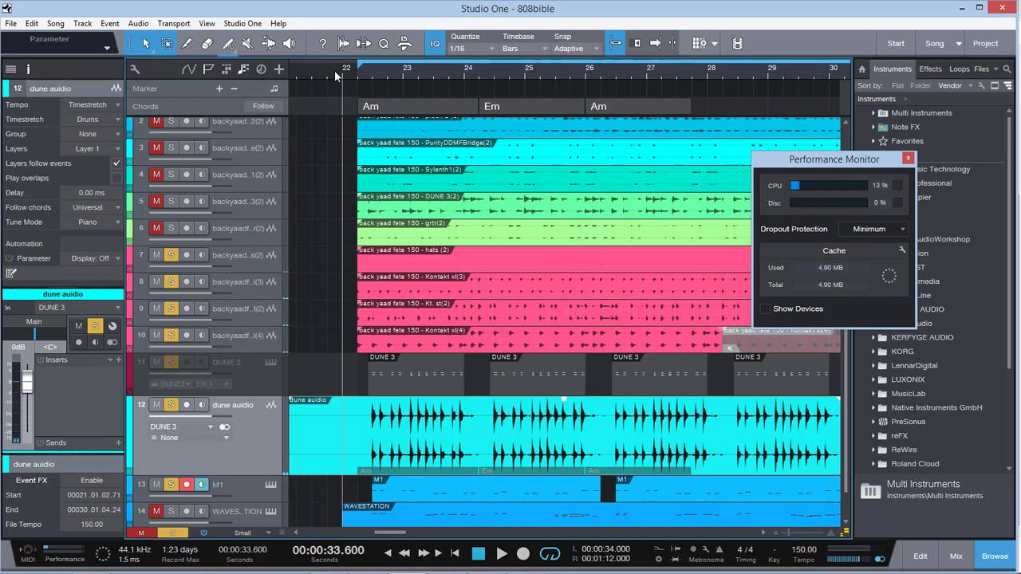
key("space")
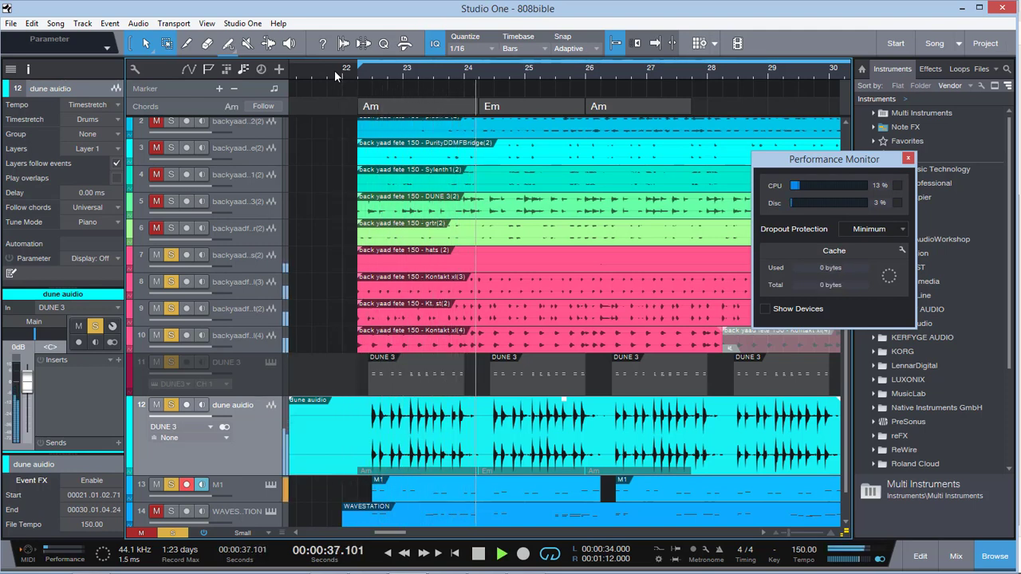
key("space")
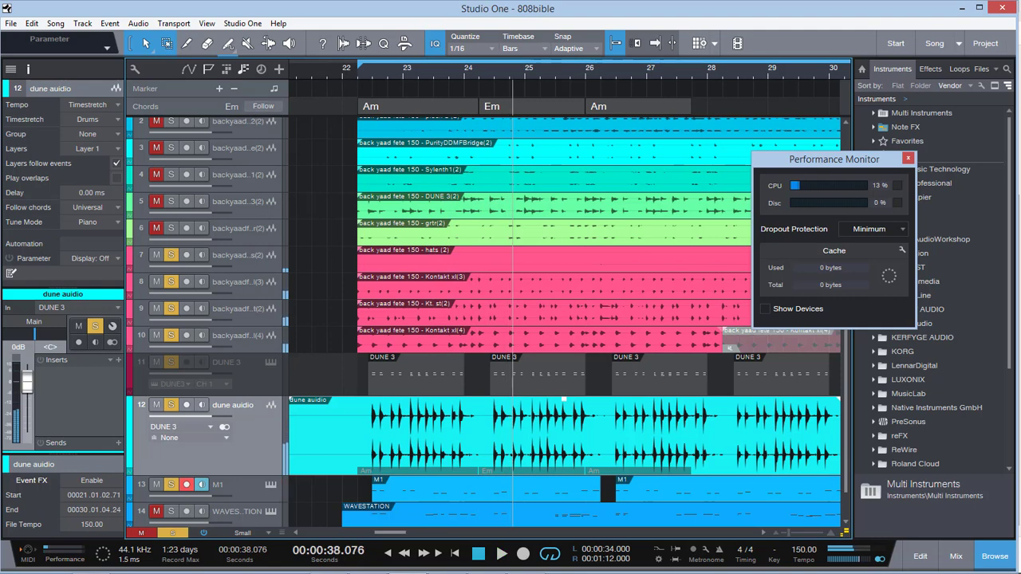
Turn the chord track's Follow back on and resume playback from the stopped position in the Em section
left_click(263, 106)
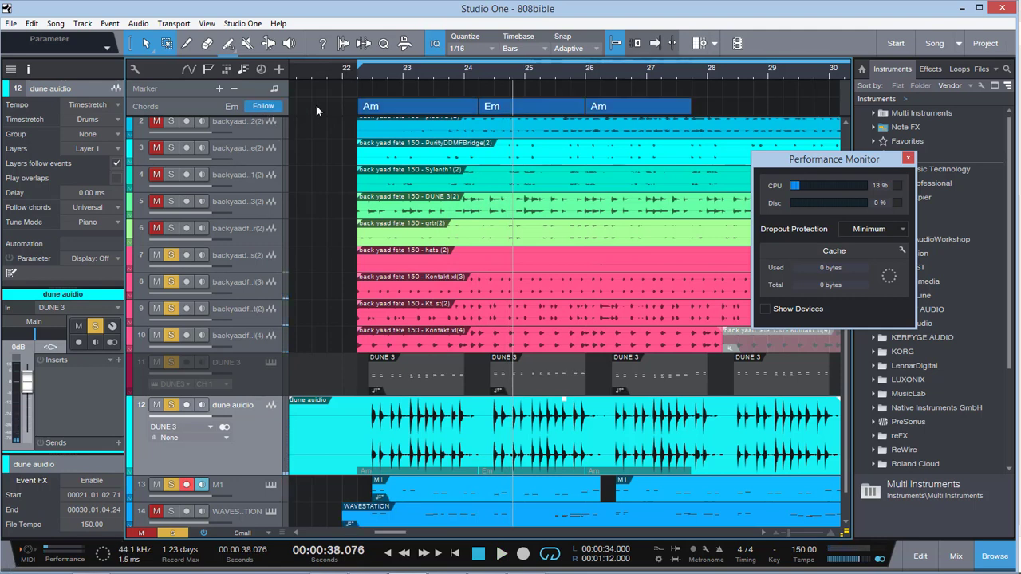
key("space")
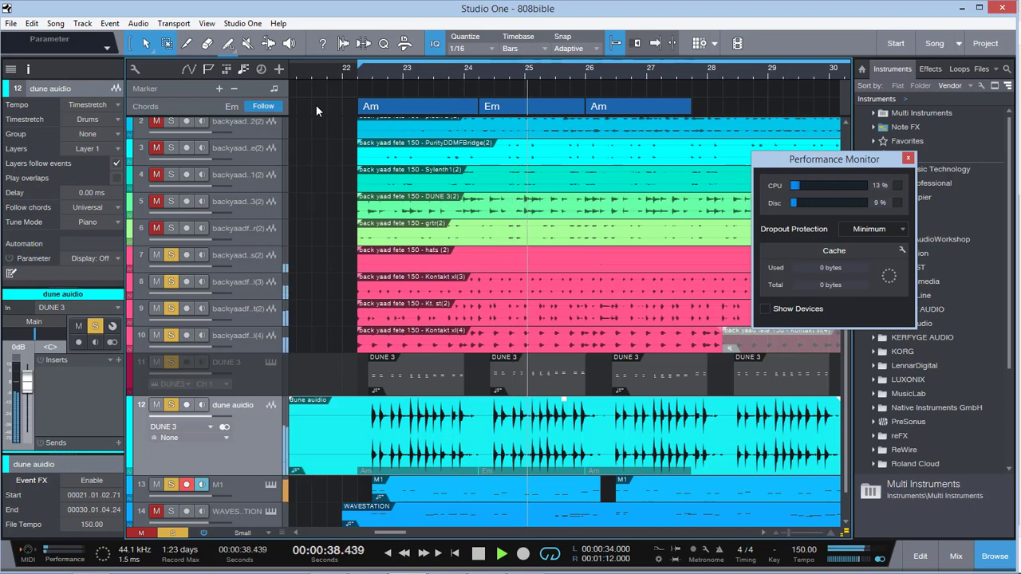
key("space")
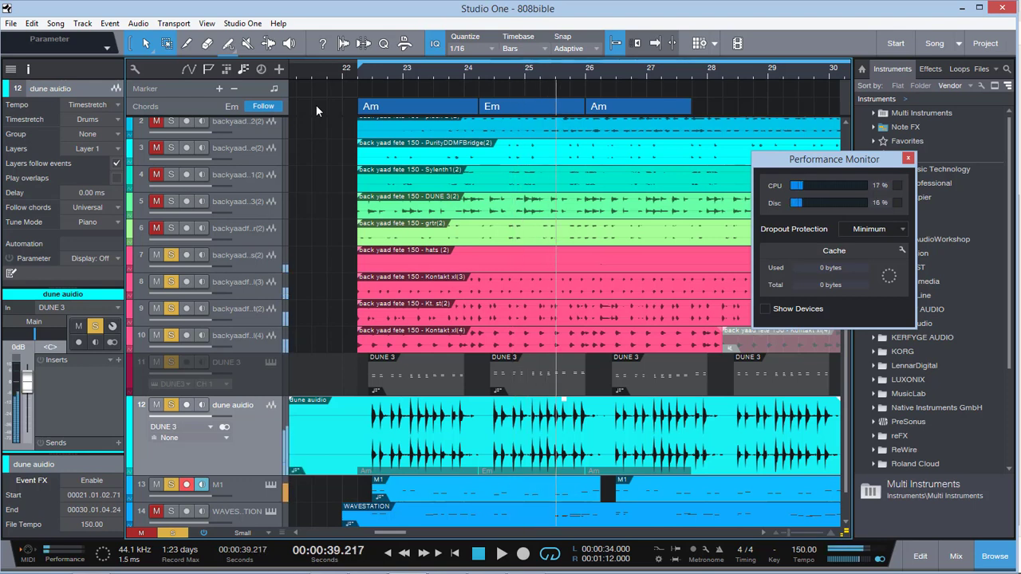
Open the dune auidio event in the audio editor and view its first Am chord and its Em chord in the Chord Selector
double_click(489, 456)
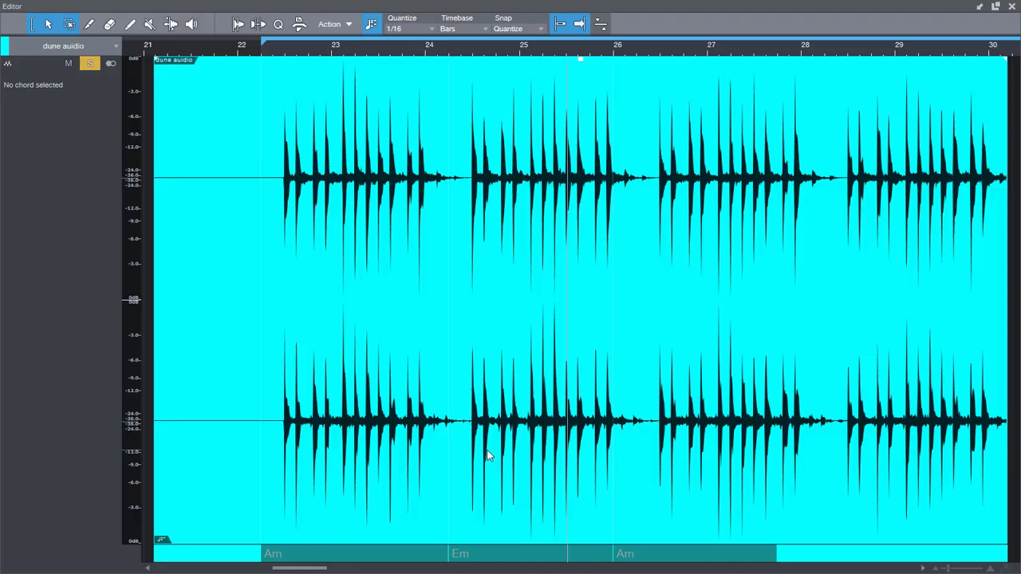
left_click(332, 557)
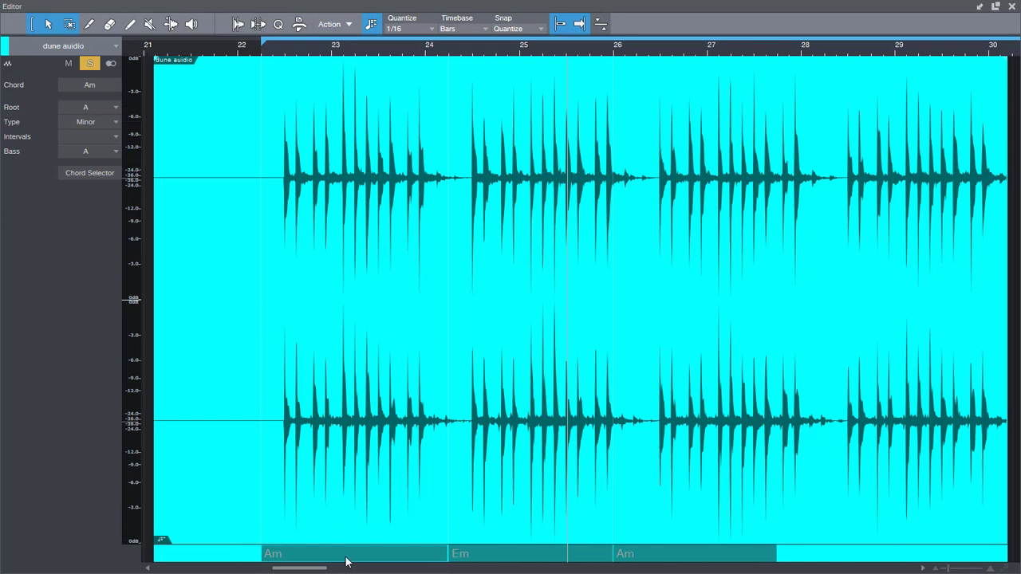
double_click(346, 559)
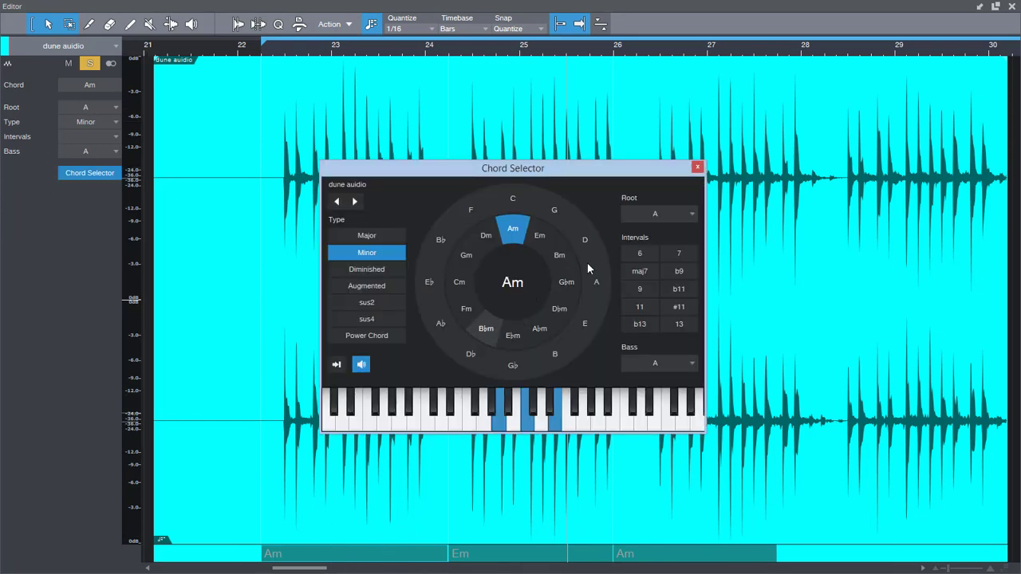
left_click(698, 168)
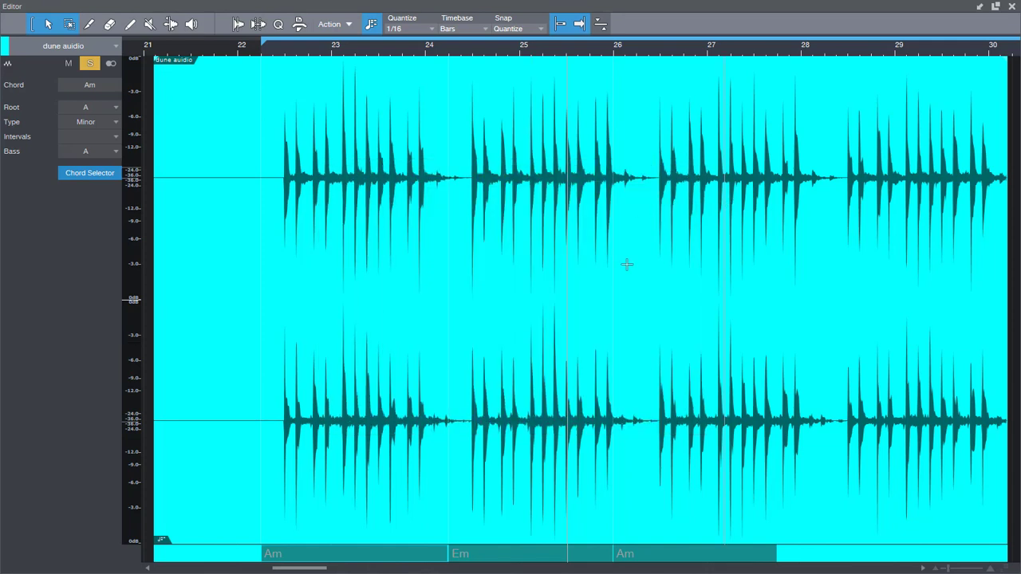
double_click(527, 560)
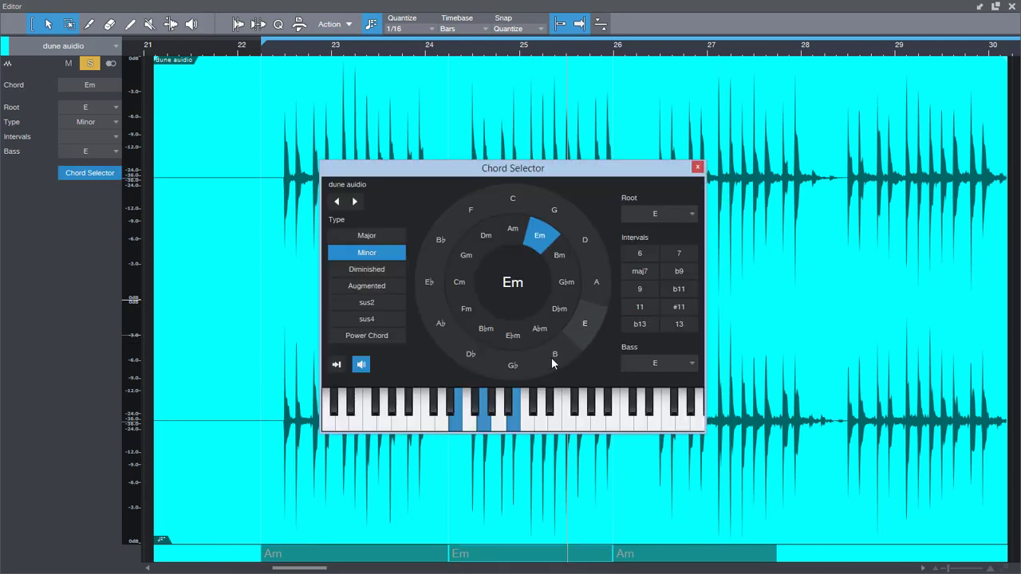
Try the Power Chord type on the Em chord, undo it, and close the Chord Selector and audio editor
left_click(487, 431)
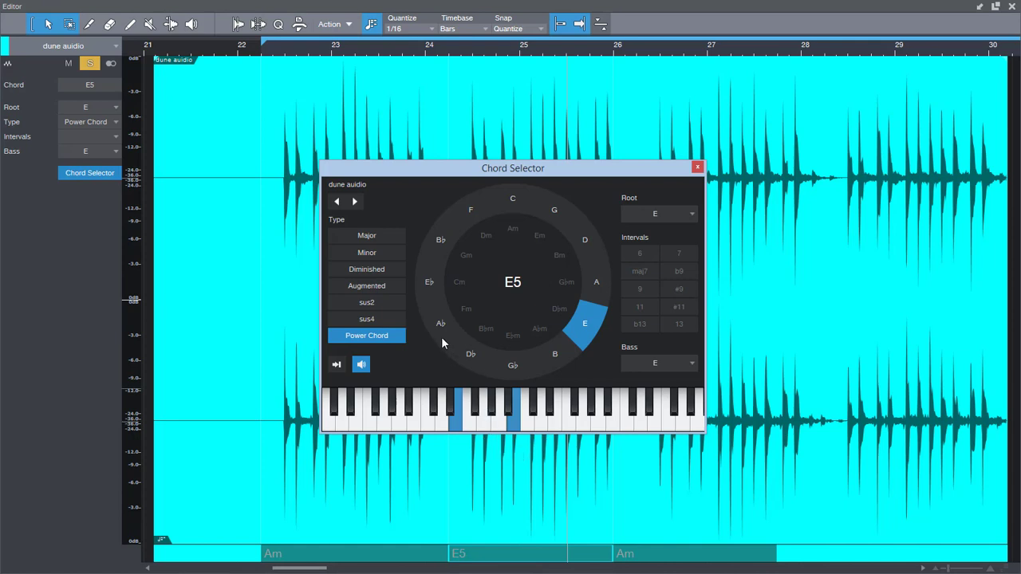
key("ctrl+z")
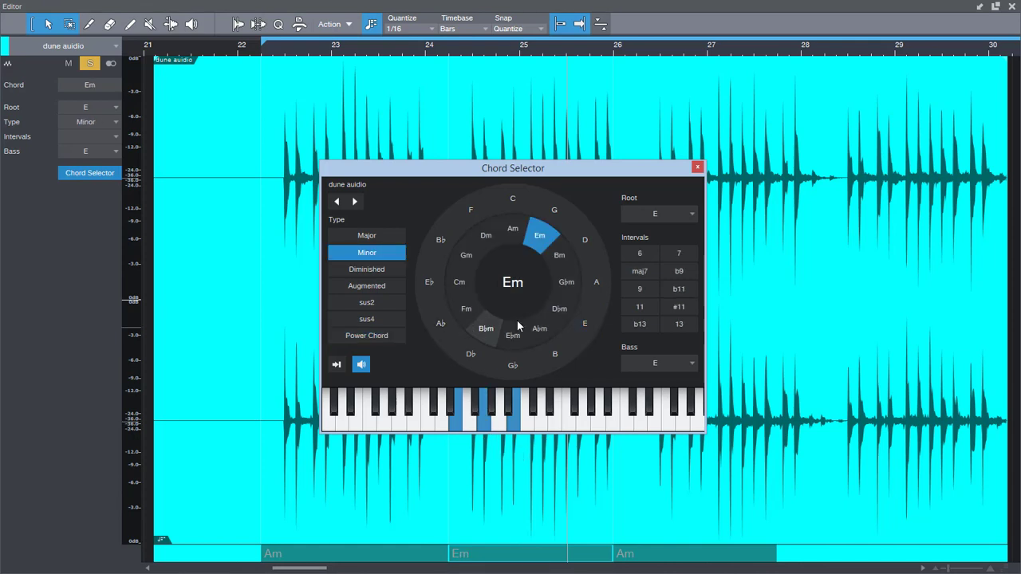
left_click(698, 169)
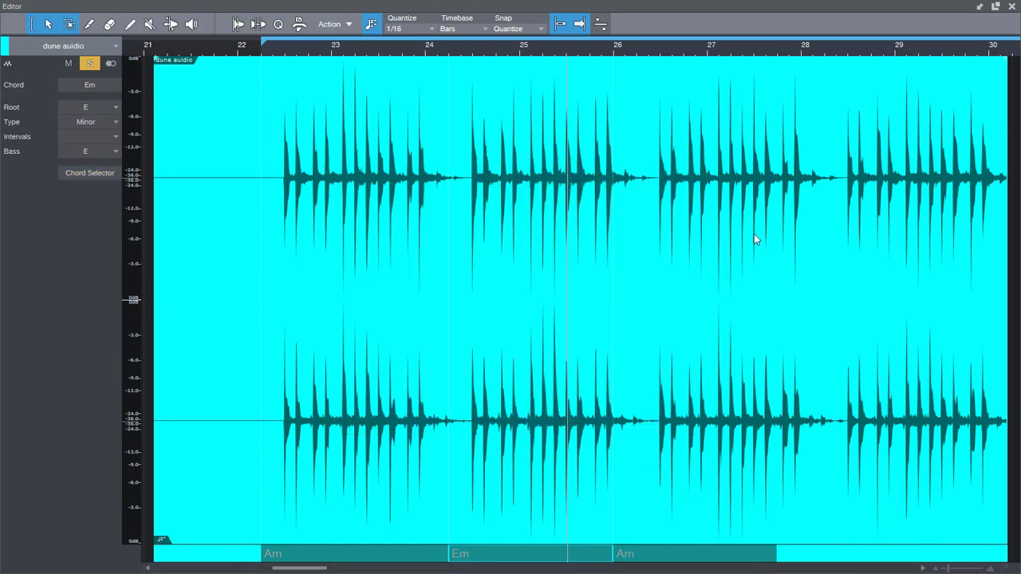
left_click(1011, 7)
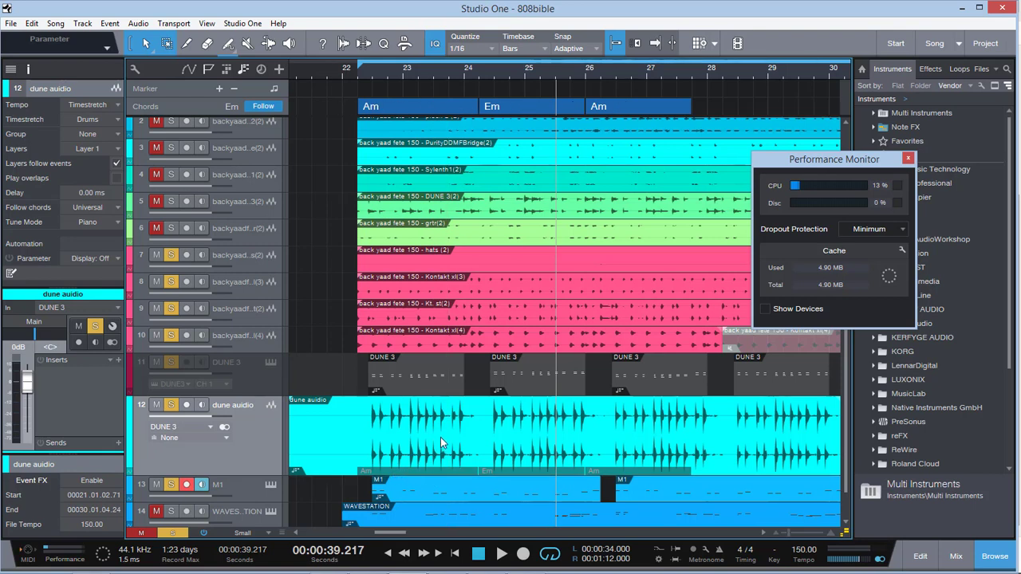
Close the Performance Monitor and undo the chord detection on the dune auidio event
scroll(427, 435, "down", 1)
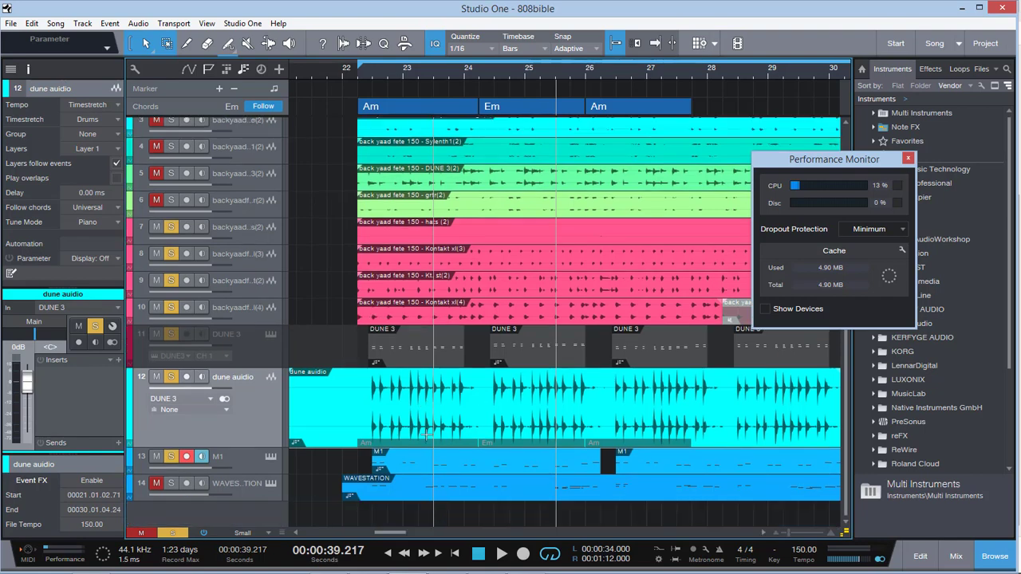
scroll(427, 435, "up", 2)
left_click(909, 161)
scroll(487, 285, "down", 2)
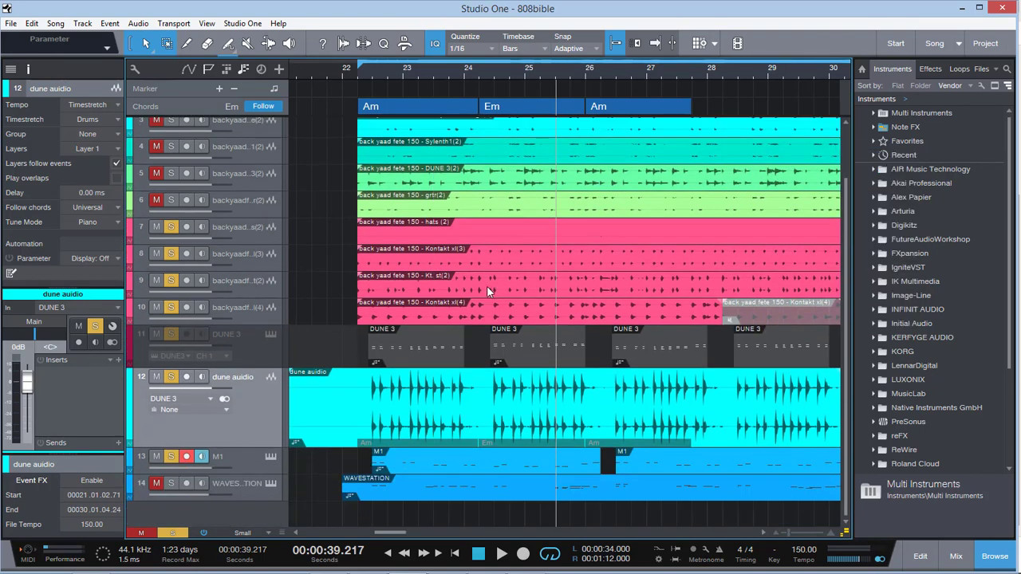
key("ctrl+z")
key("ctrl+z")
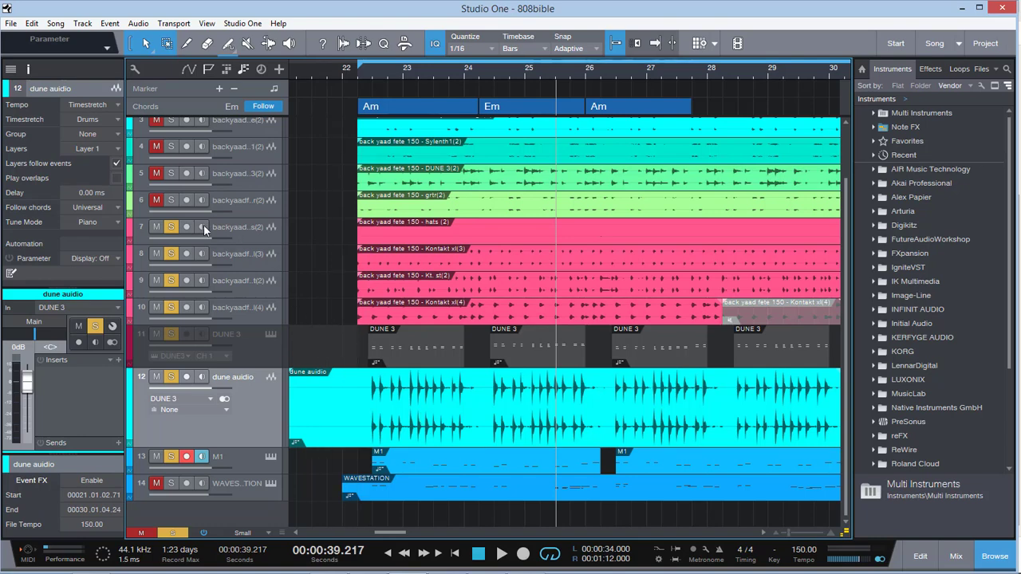
Enable the disabled DUNE 3 instrument track and briefly open its instrument window
scroll(223, 239, "up", 2)
scroll(231, 248, "down", 2)
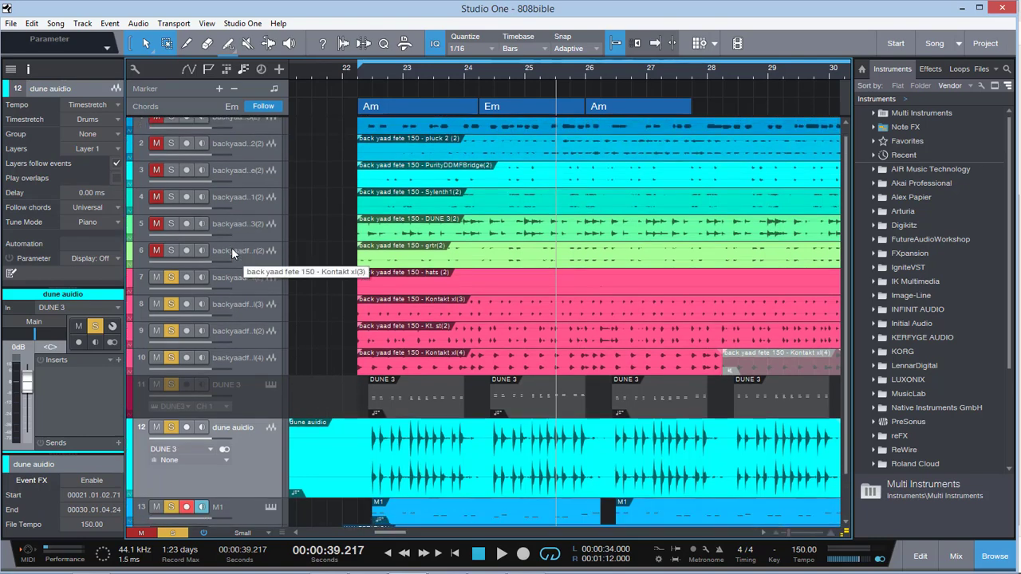
scroll(231, 248, "up", 1)
left_click(252, 371)
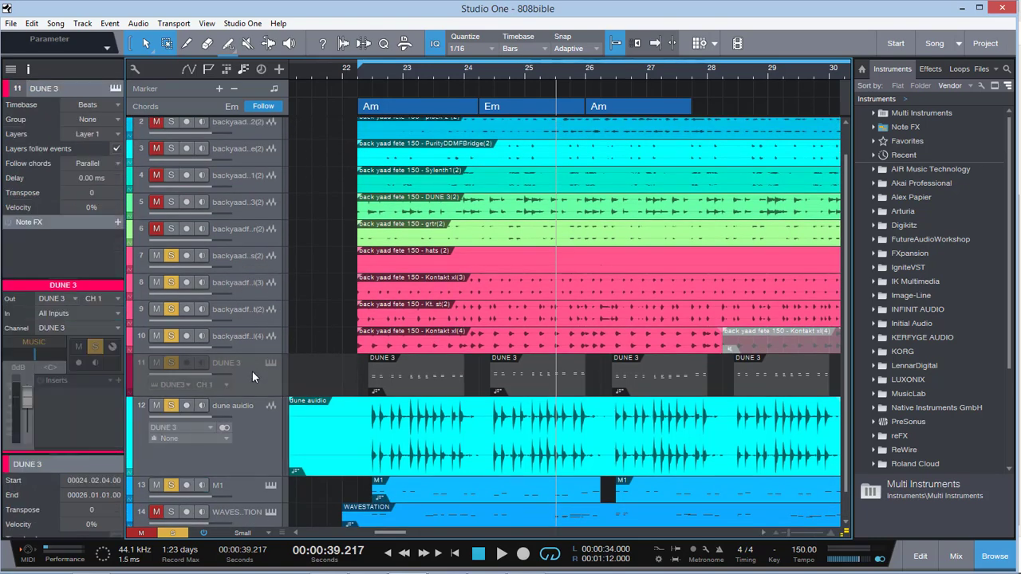
right_click(252, 371)
left_click(359, 194)
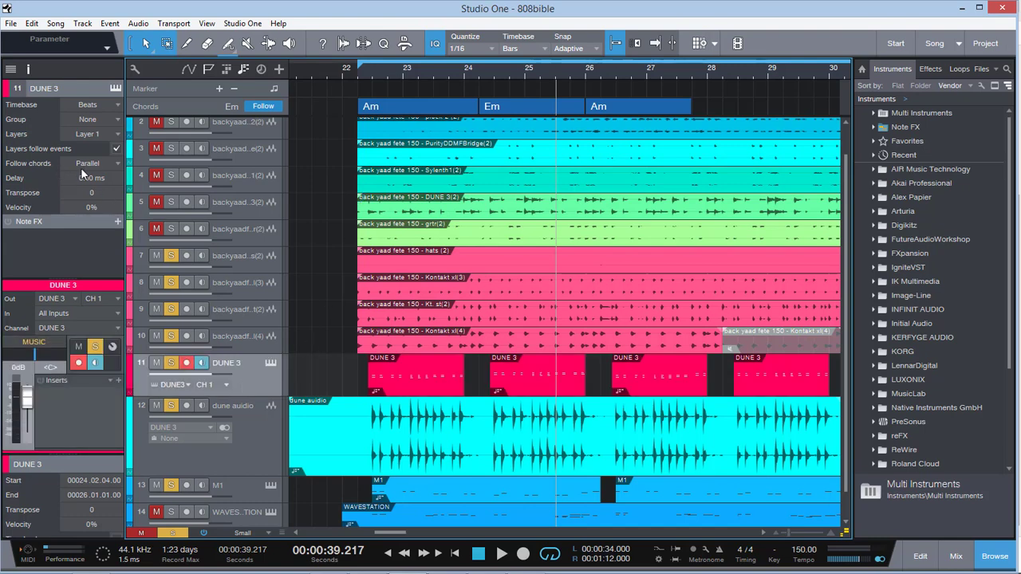
left_click(270, 364)
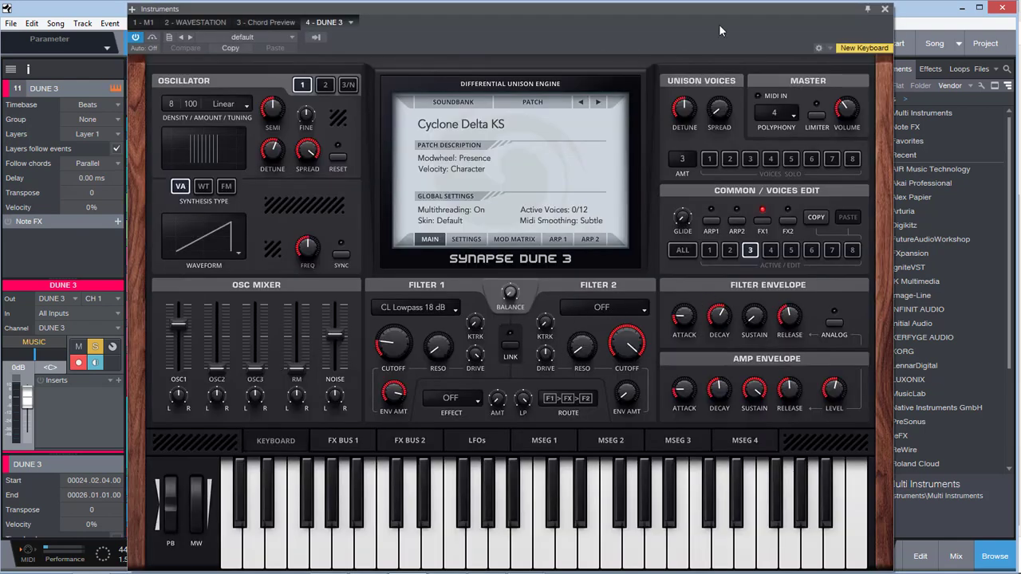
left_click(885, 9)
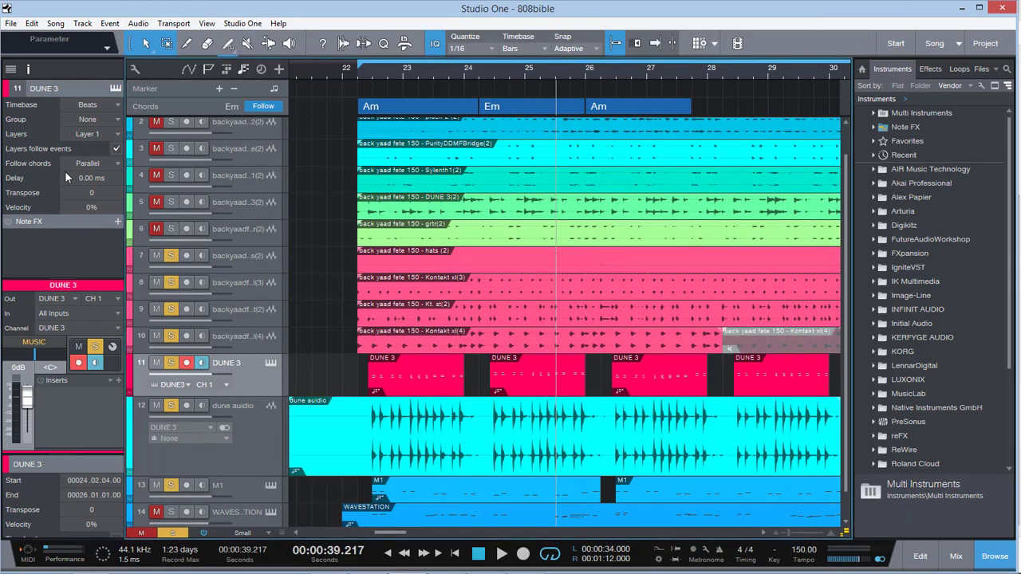
Choose Parallel as the DUNE 3 track's Follow chords mode, with the chord track's Follow on
left_click(97, 163)
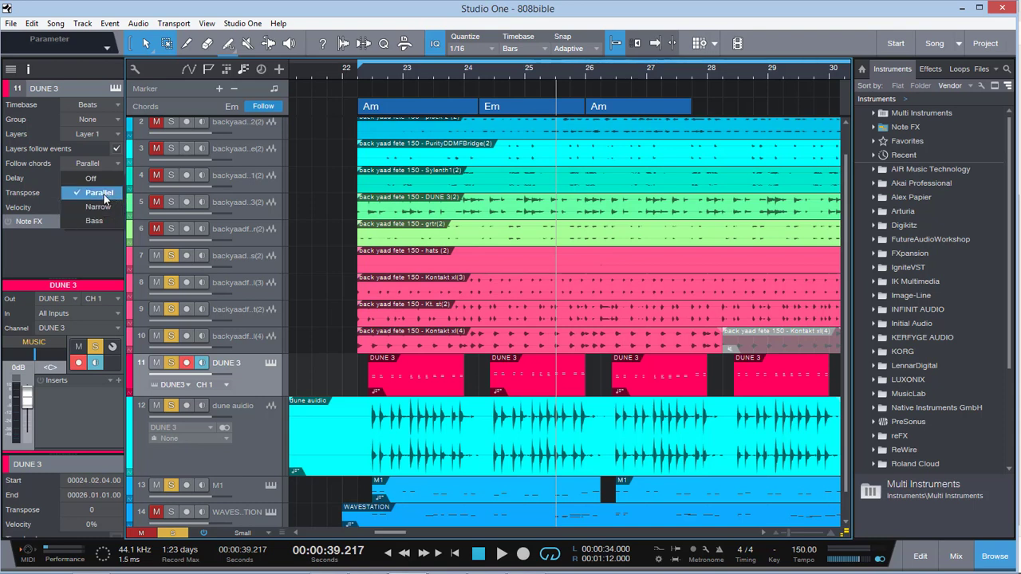
left_click(104, 195)
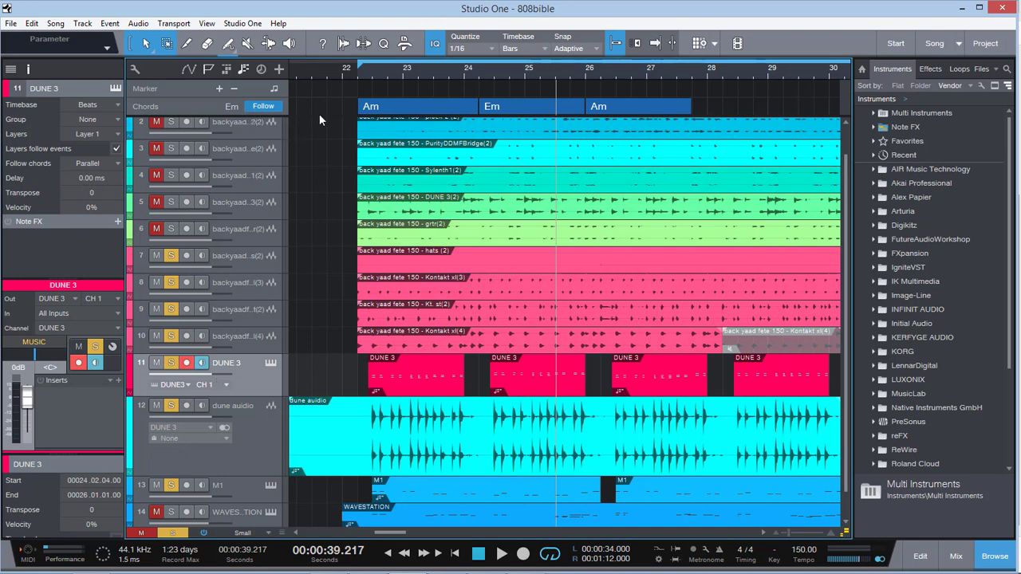
left_click(264, 107)
Extract chords from the DUNE 3 part at bar 28 onto the chord track, and delete the resulting D and Dsus2 chords
left_click(766, 378)
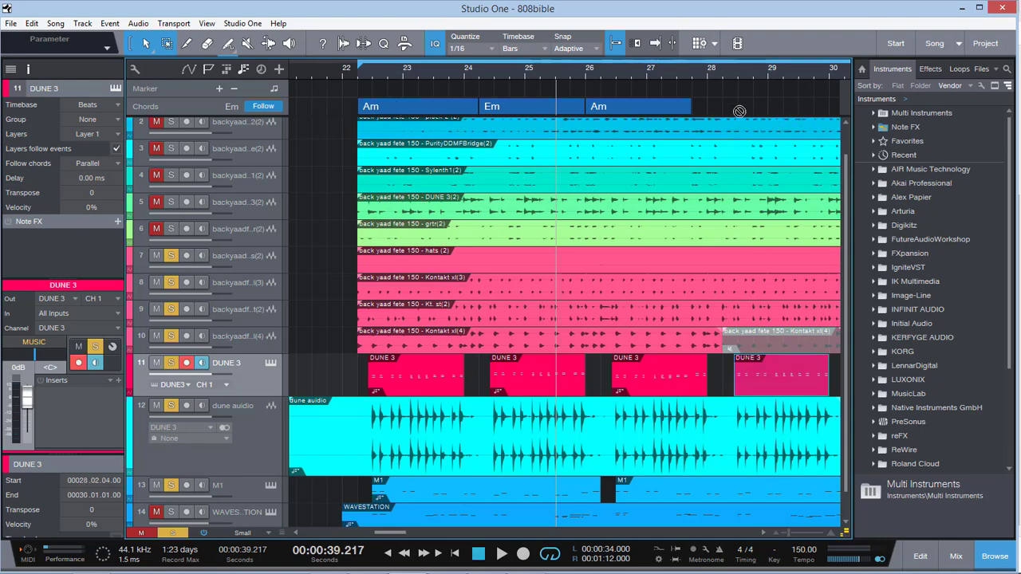
mouse_move(750, 101)
left_mouse_down()
mouse_move(754, 157)
mouse_move(746, 101)
left_mouse_up()
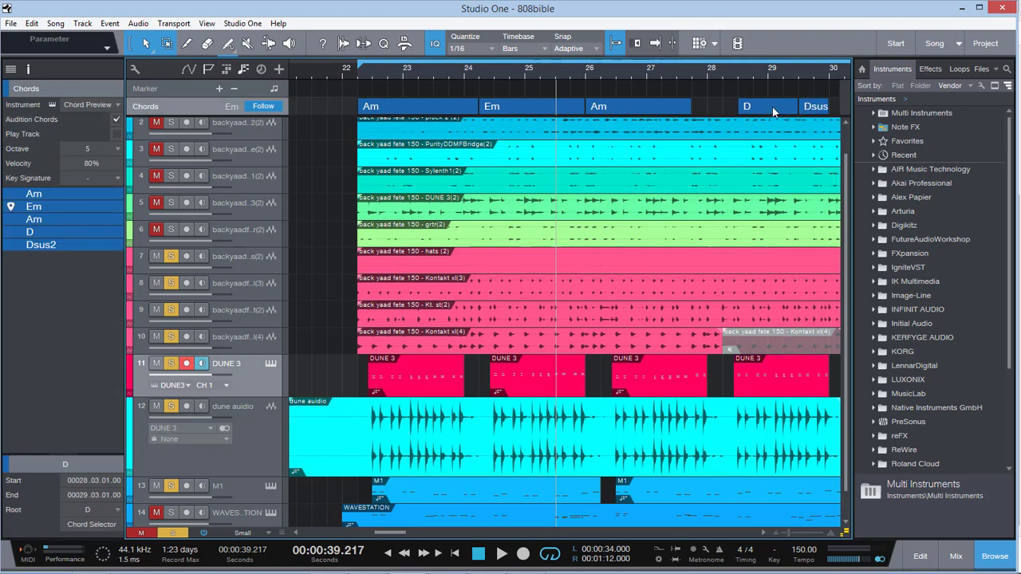
left_click(779, 109)
key("Delete")
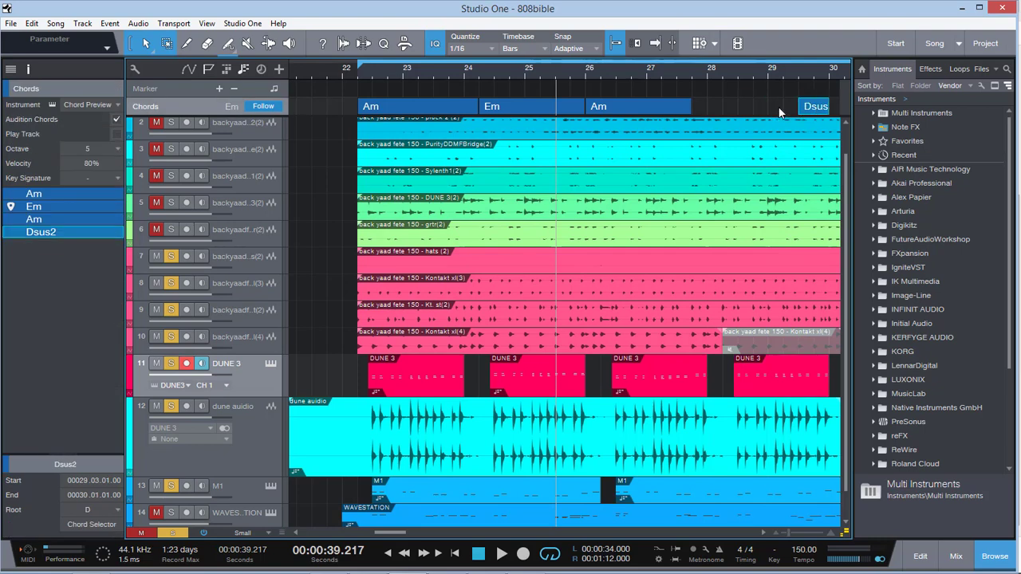
left_click(815, 107)
key("Delete")
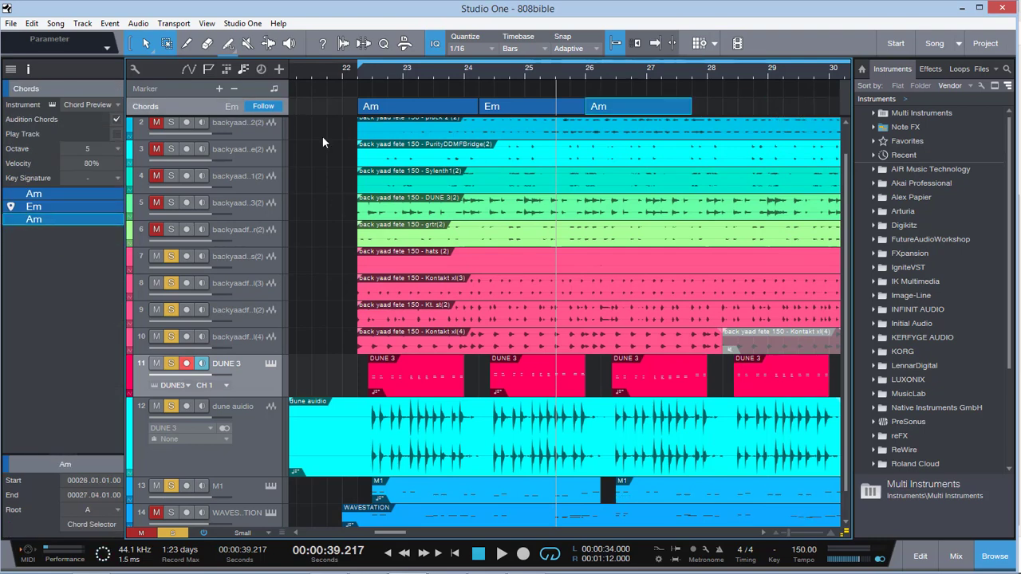
View the chord track's first Am in the Chord Selector, and audition the Em and last Am chords
double_click(392, 101)
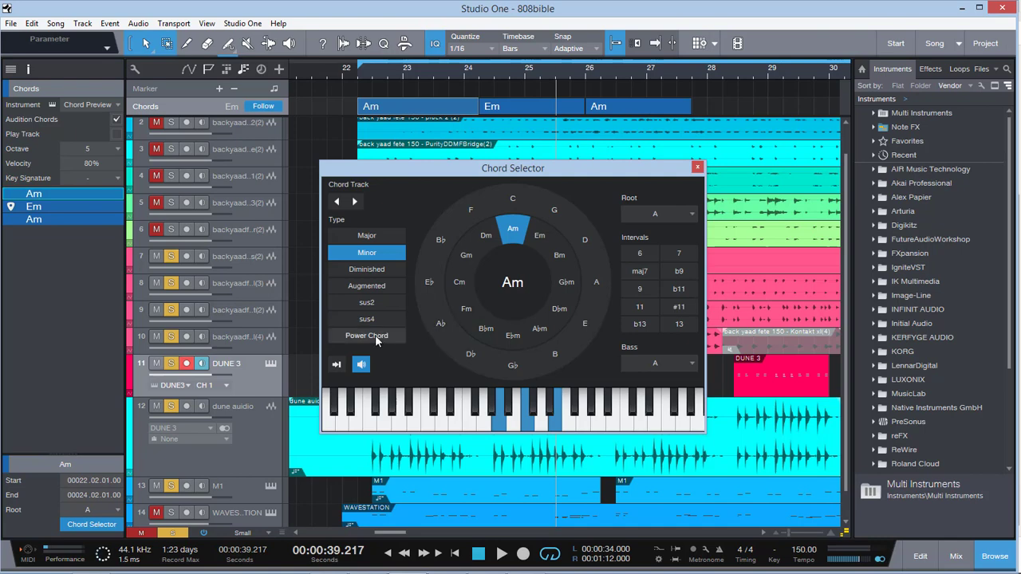
left_click(697, 168)
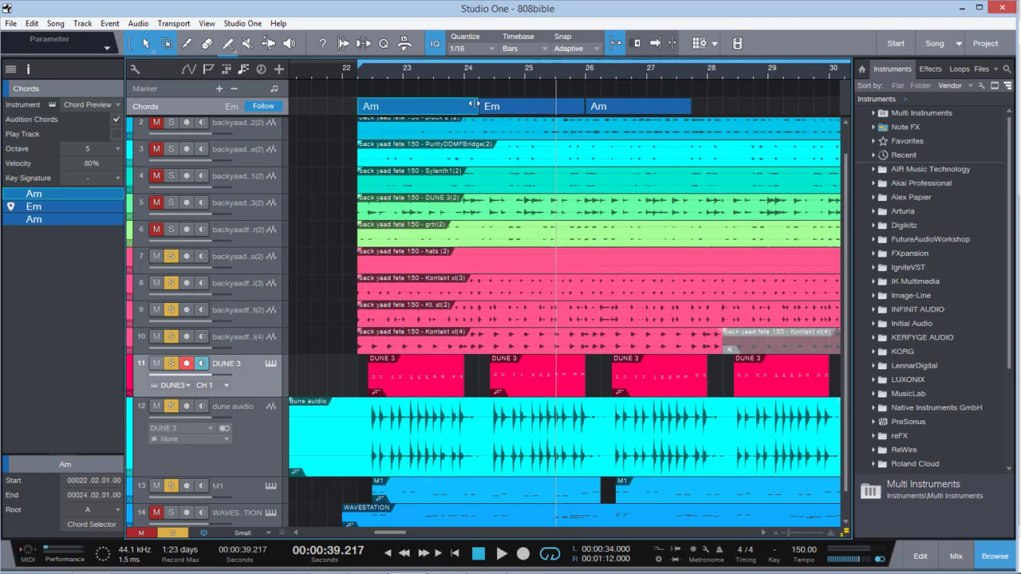
left_click(532, 106)
left_click(618, 109)
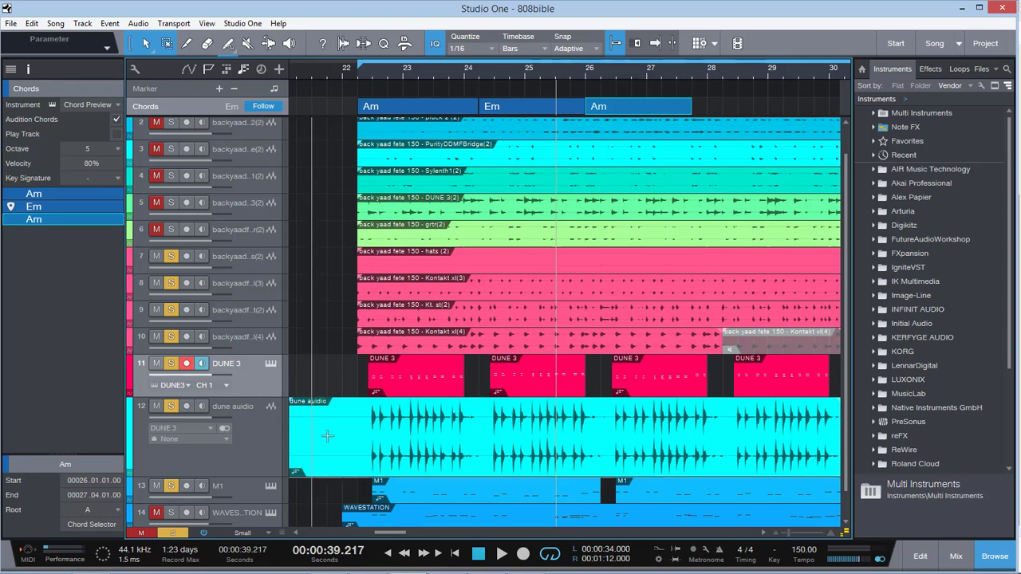
Toggle the chord track's Follow off and on, select the DUNE 3 track, and leave Follow off
left_click(265, 107)
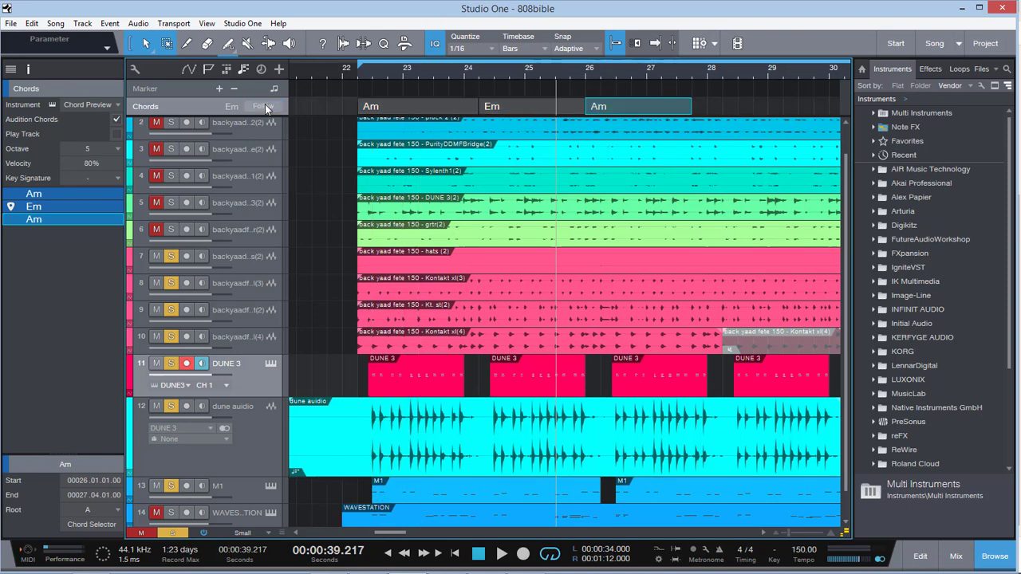
left_click(265, 107)
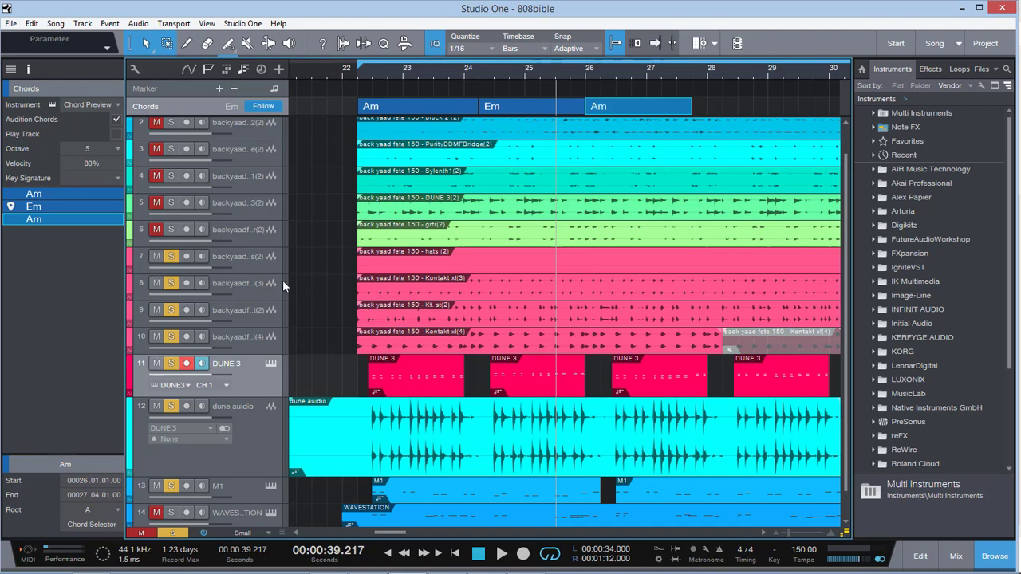
left_click(262, 376)
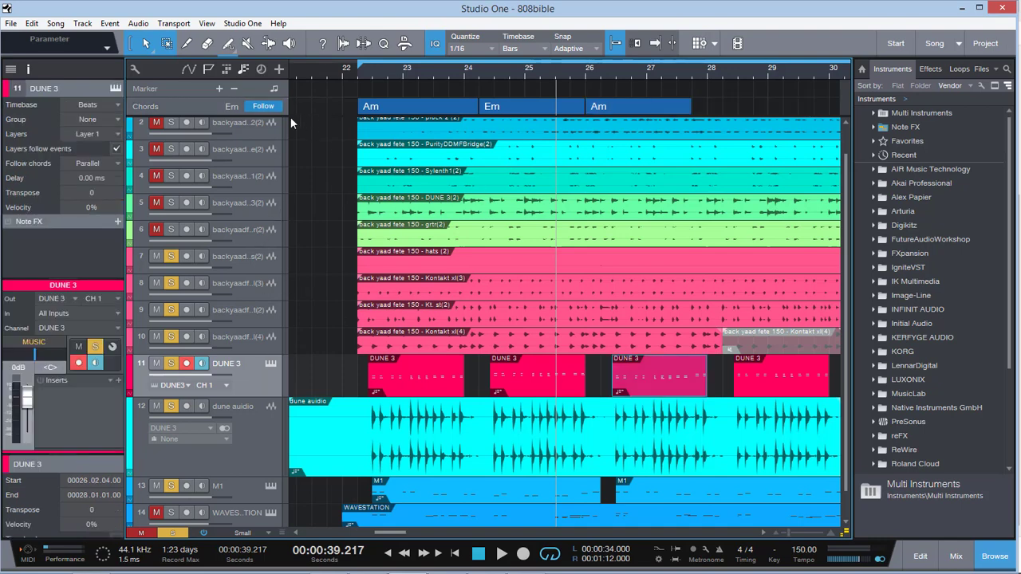
left_click(264, 107)
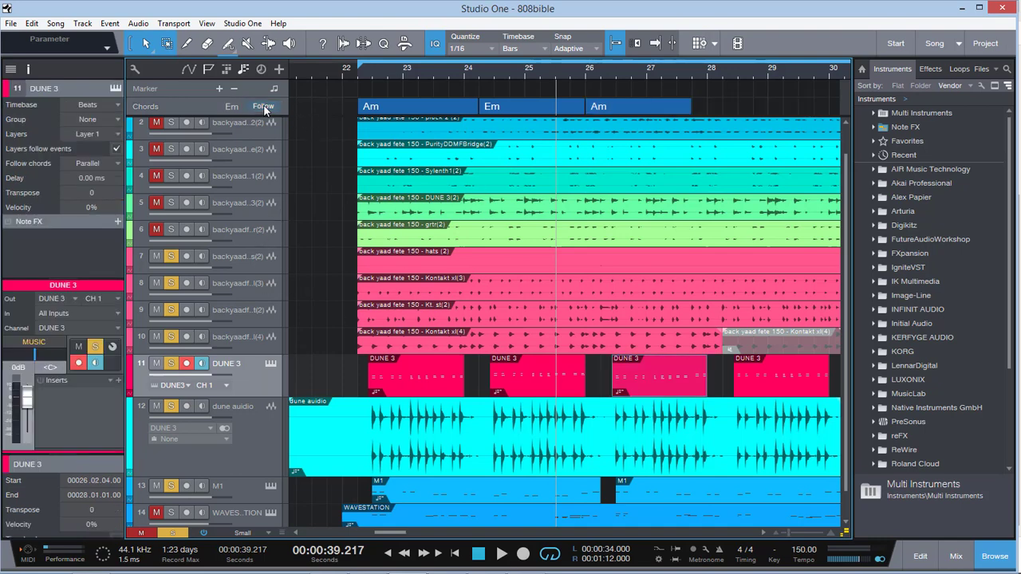
Compare the Follow chords modes offered by the DUNE 3 instrument track and the dune auidio audio track
left_click(252, 426)
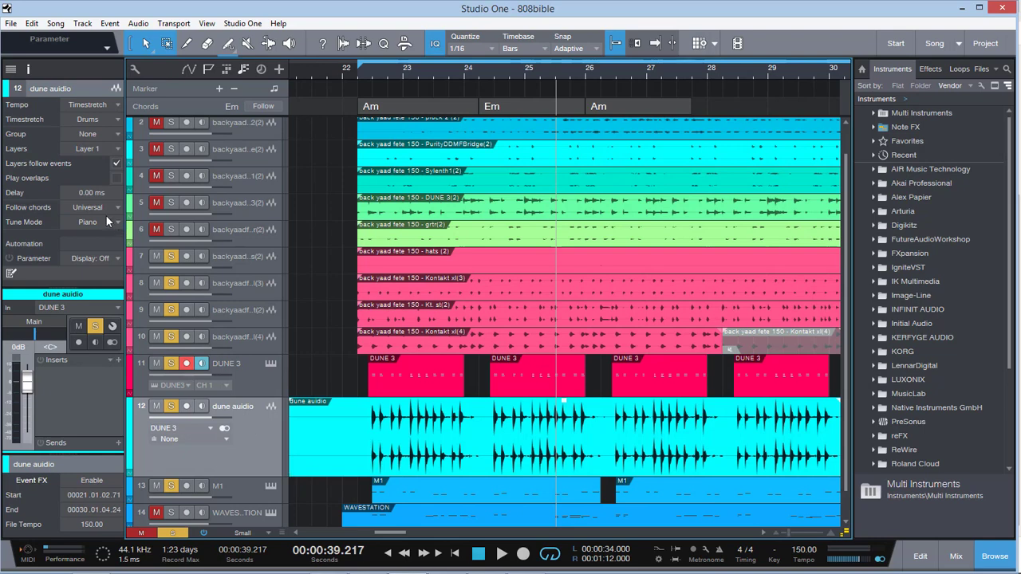
left_click(246, 380)
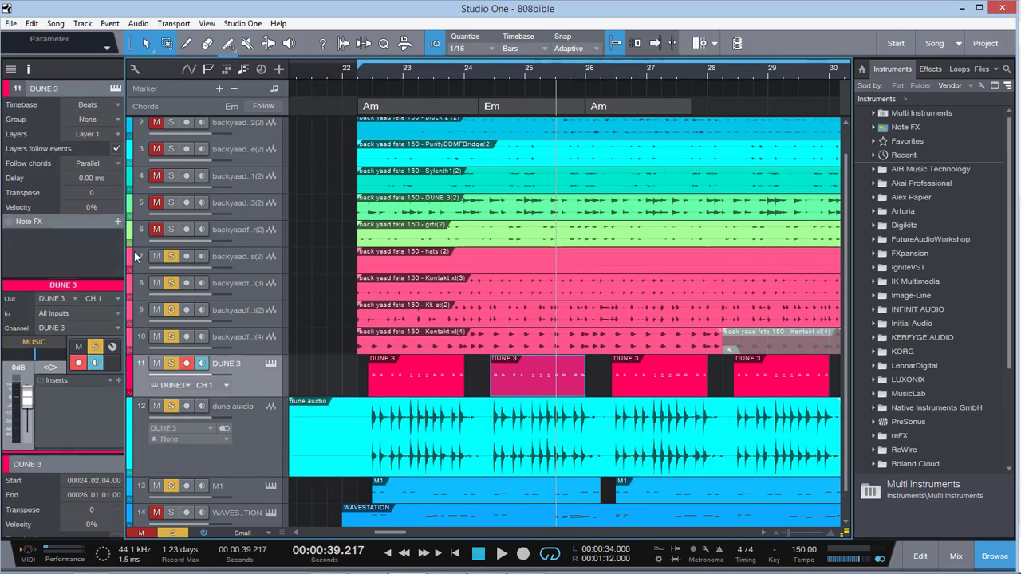
left_click(114, 165)
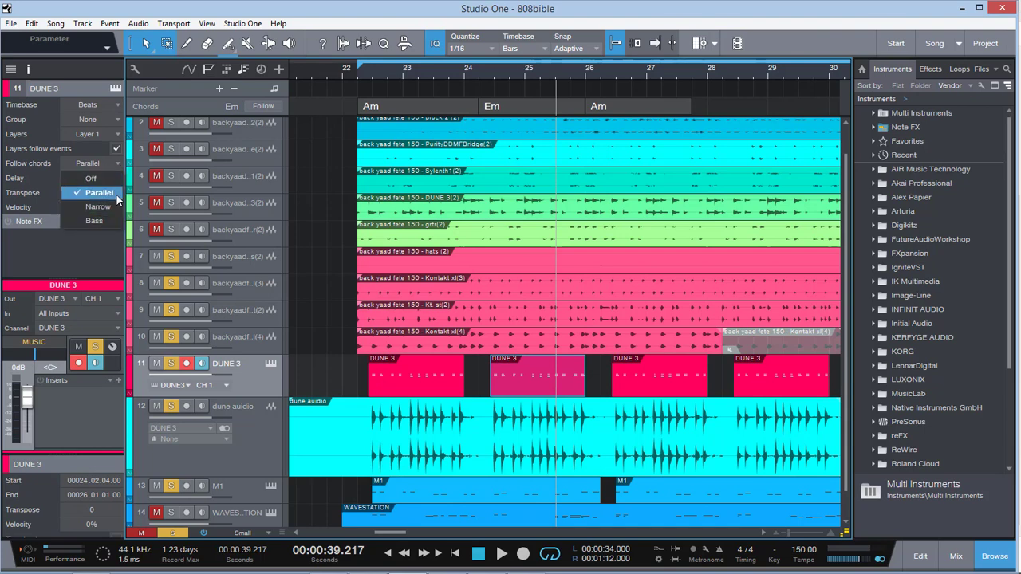
left_click(256, 449)
left_click(254, 446)
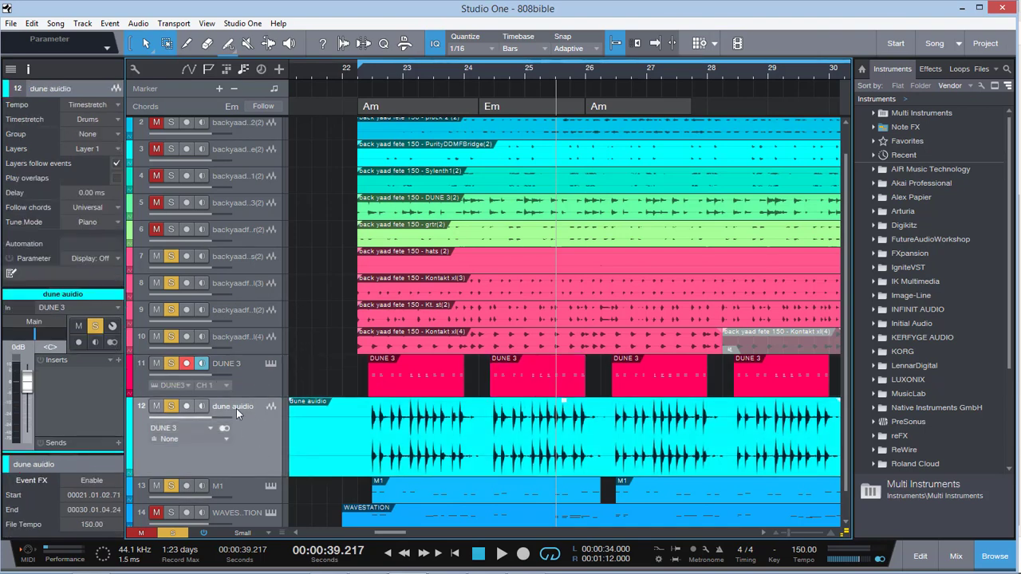
key("F3")
left_click(1012, 6)
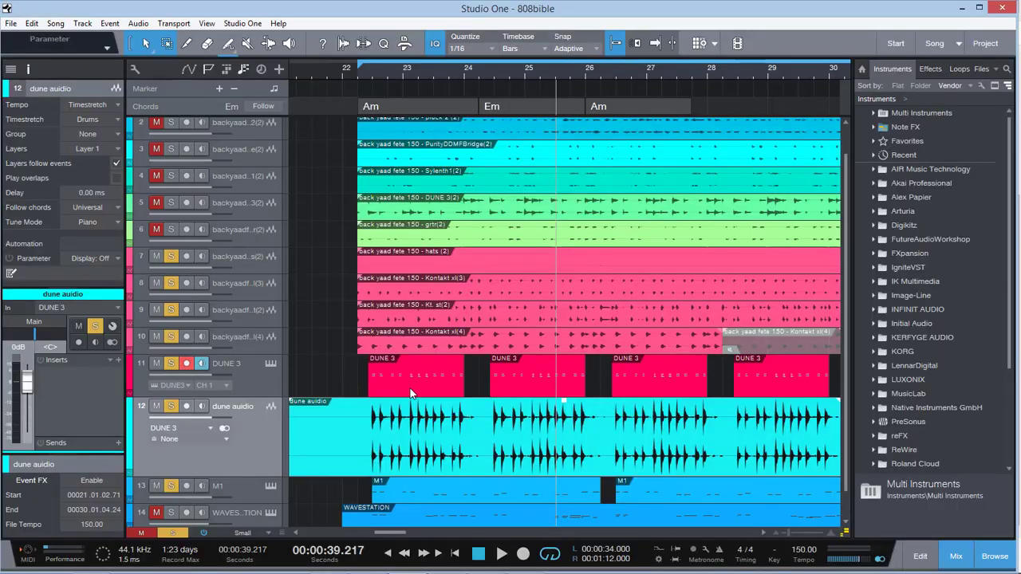
left_click(109, 207)
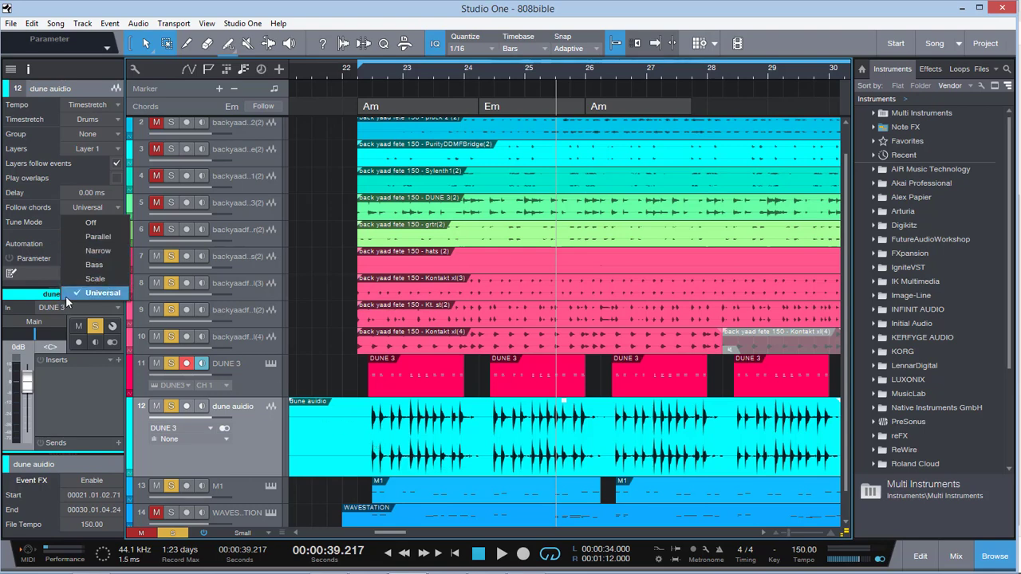
left_click(267, 449)
Turn the chord track's Follow back on and compare the DUNE 3 and dune auidio tracks' Follow chords settings
left_click_drag(792, 534, 786, 533)
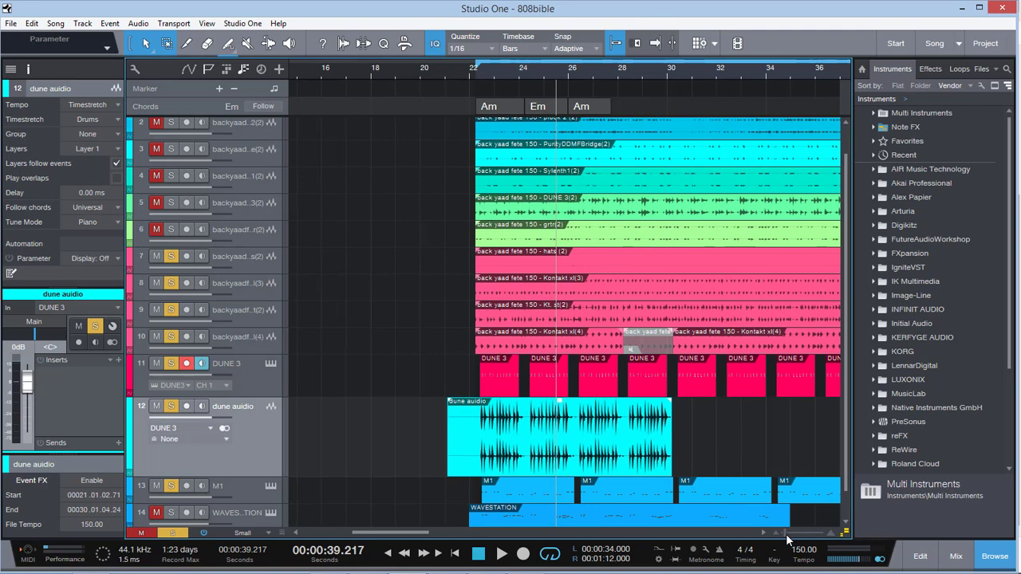
left_click(264, 106)
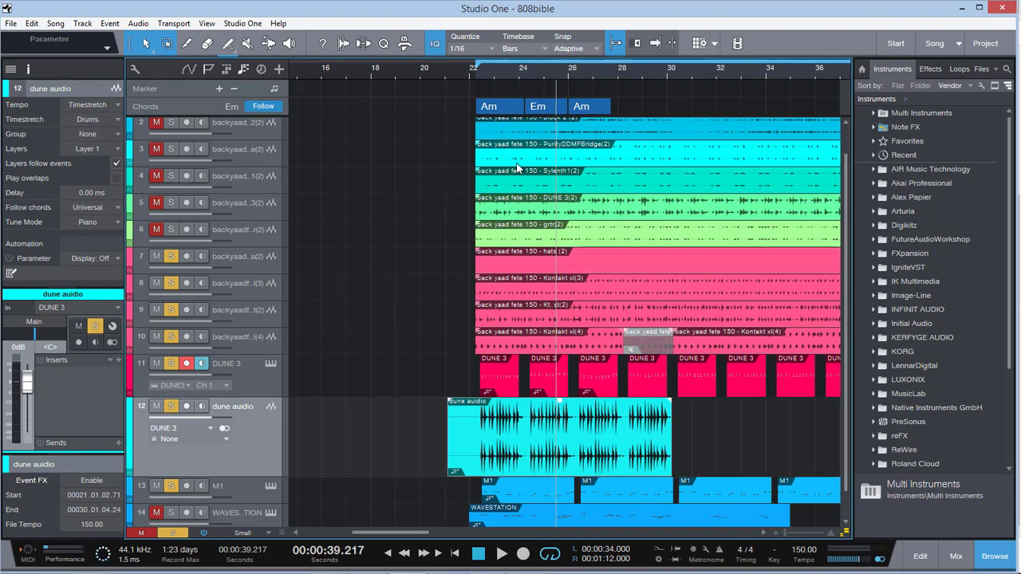
left_click(254, 383)
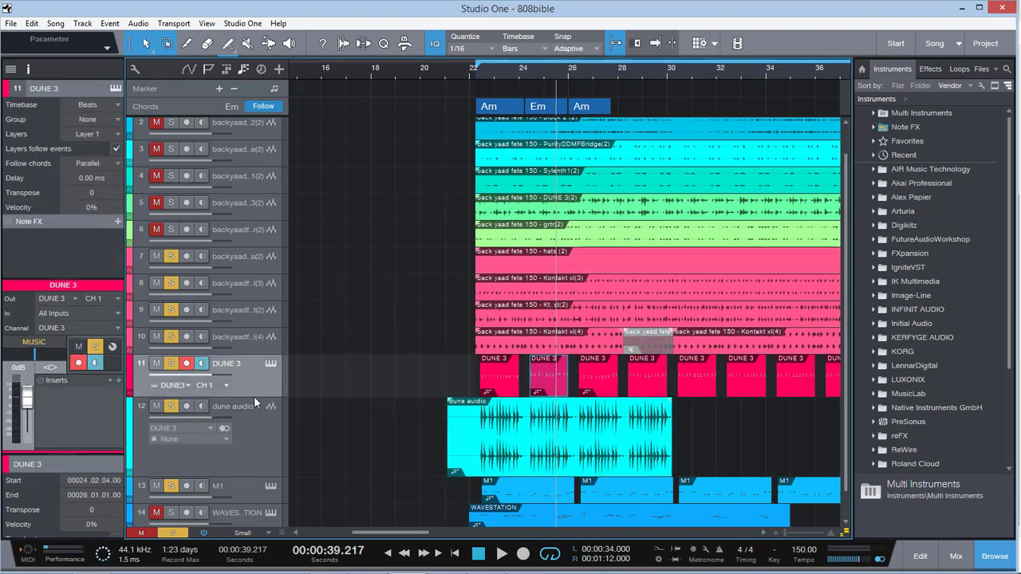
left_click(255, 441)
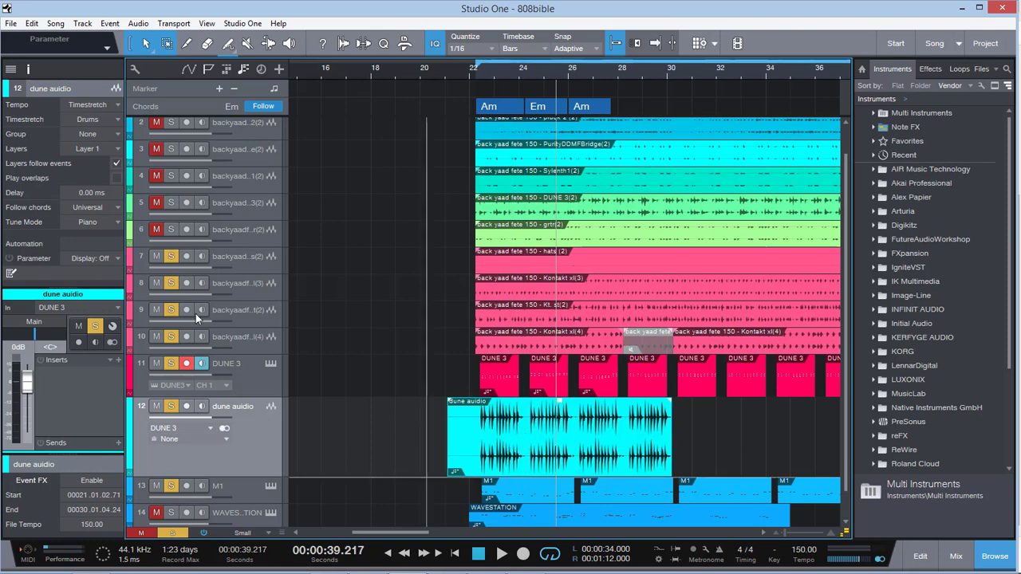
Review the Follow chords modes of the dune auidio track and the chord operations available for its audio event
left_click(114, 209)
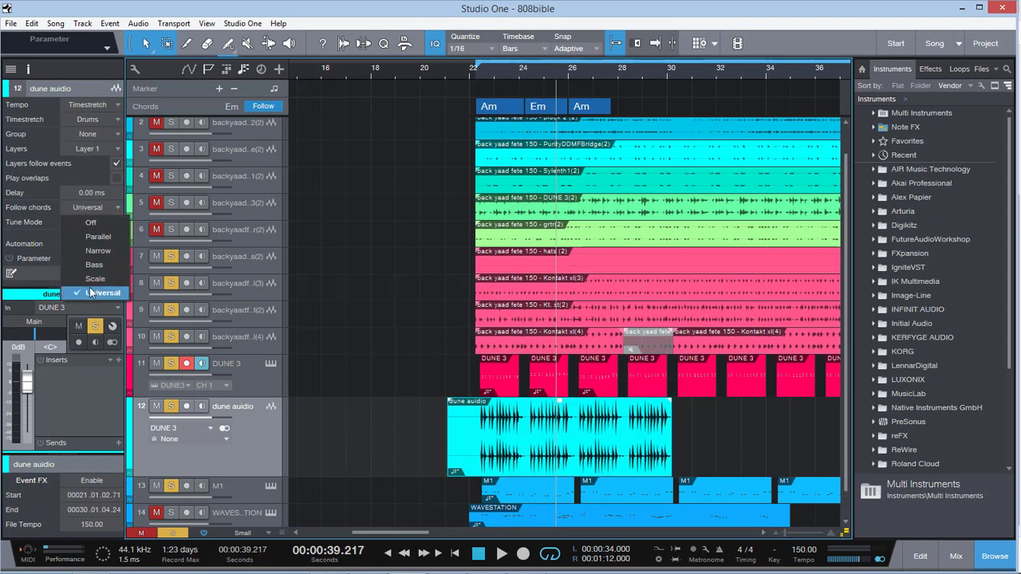
left_click(262, 455)
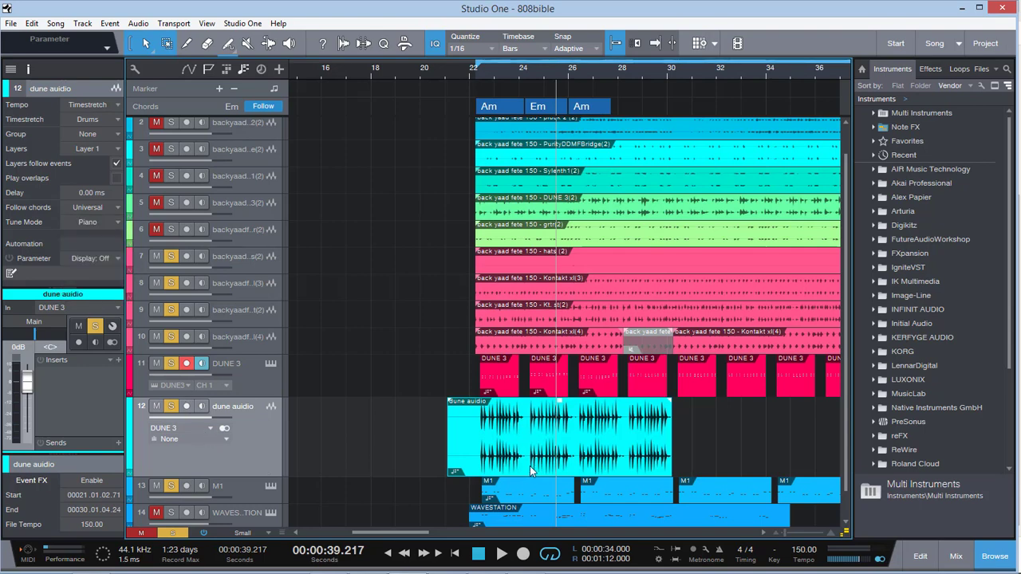
right_click(508, 451)
mouse_move(669, 407)
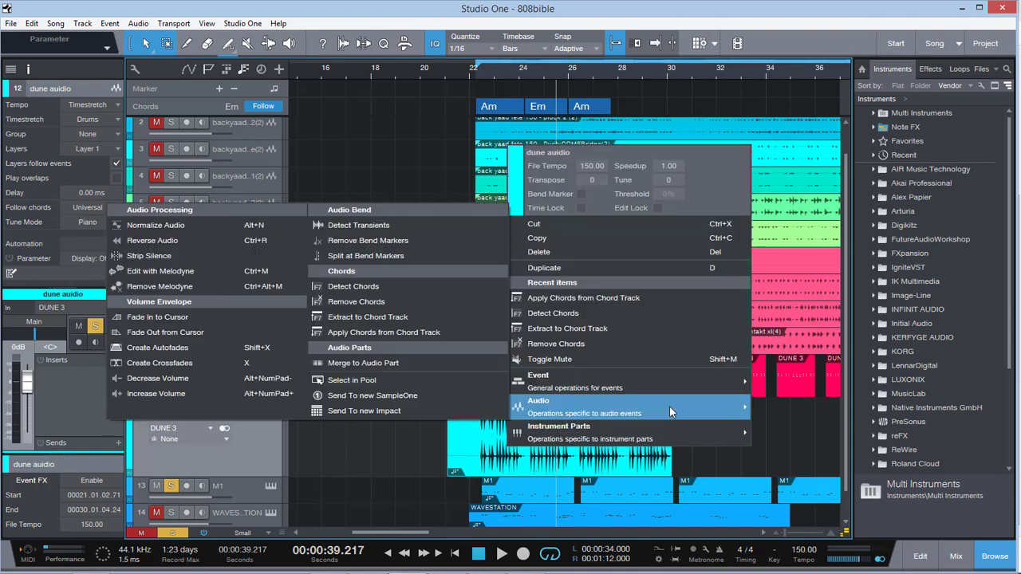
View the chord track's first Am in the Chord Selector, and inspect the dune auidio event's waveform in the audio editor
double_click(493, 104)
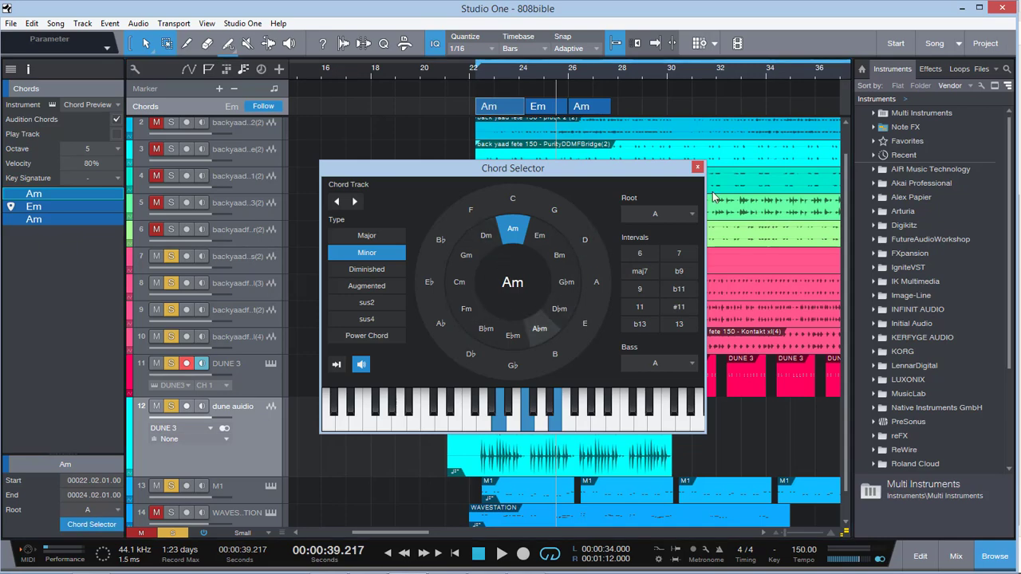
left_click(697, 167)
double_click(532, 467)
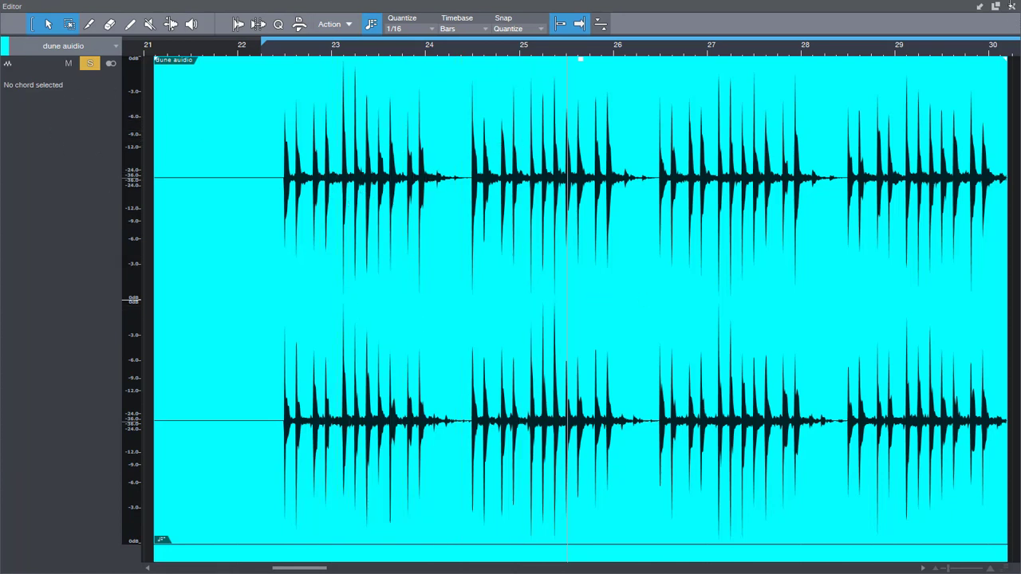
left_click(1012, 6)
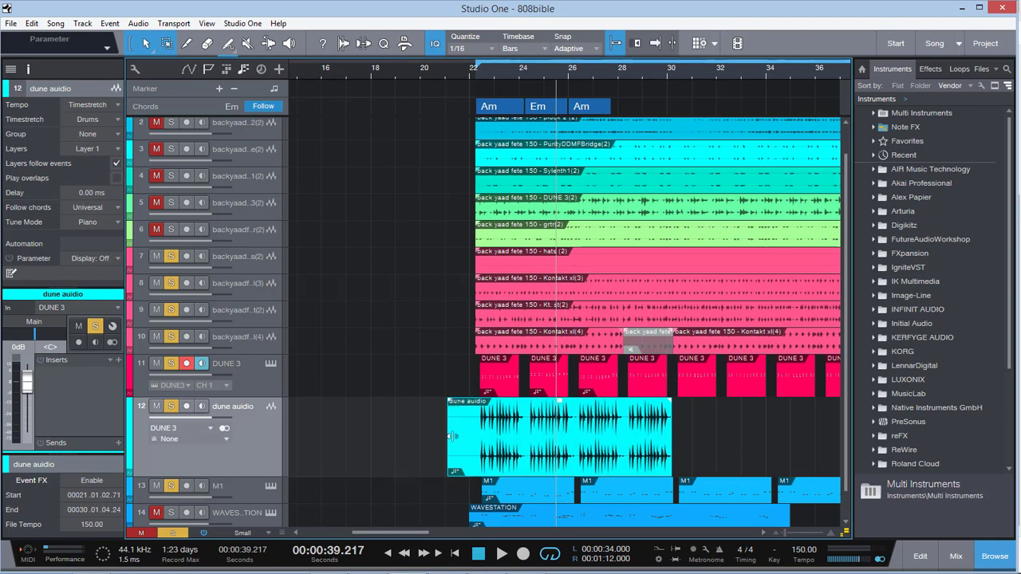
Check the M1 track's settings, reselect the dune auidio track, and examine its whole event against the chord track up close
scroll(229, 458, "down", 1)
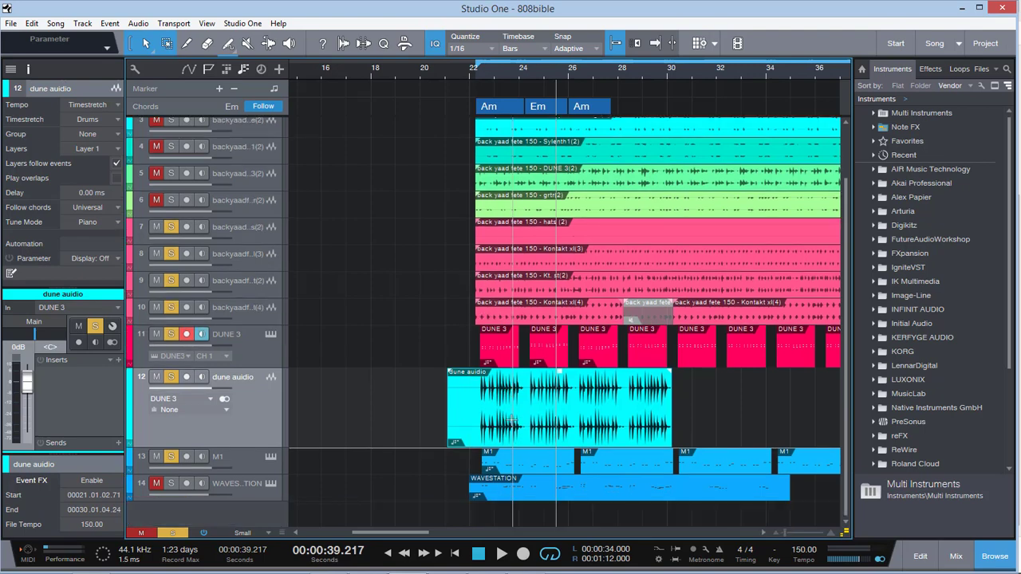
left_click(251, 460)
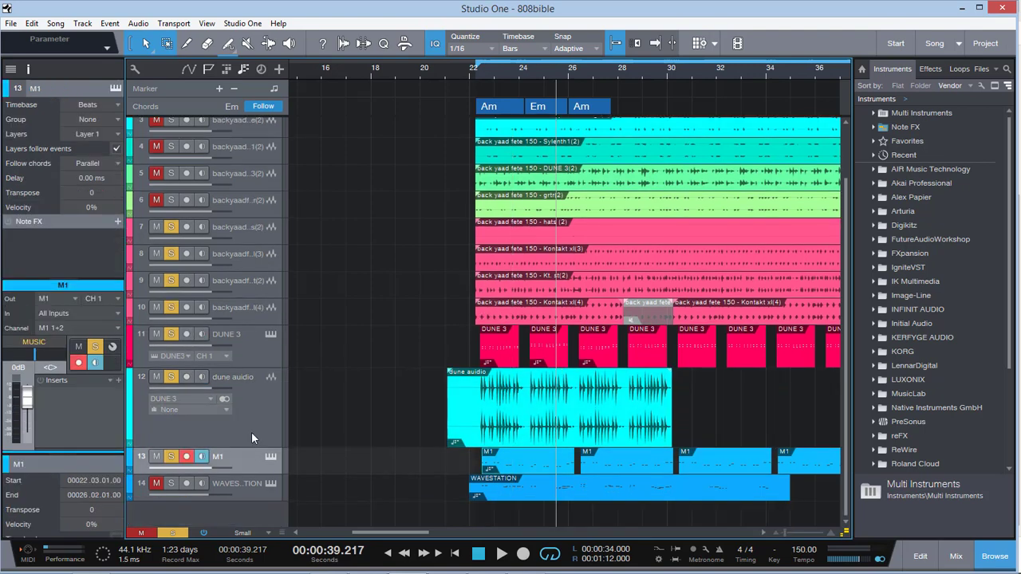
left_click(257, 422)
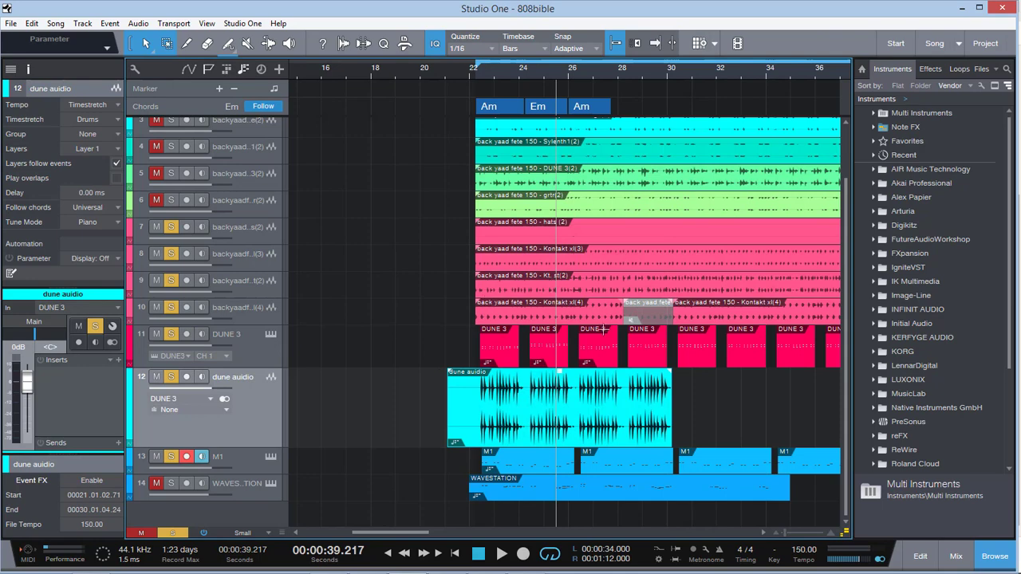
left_click_drag(784, 533, 786, 533)
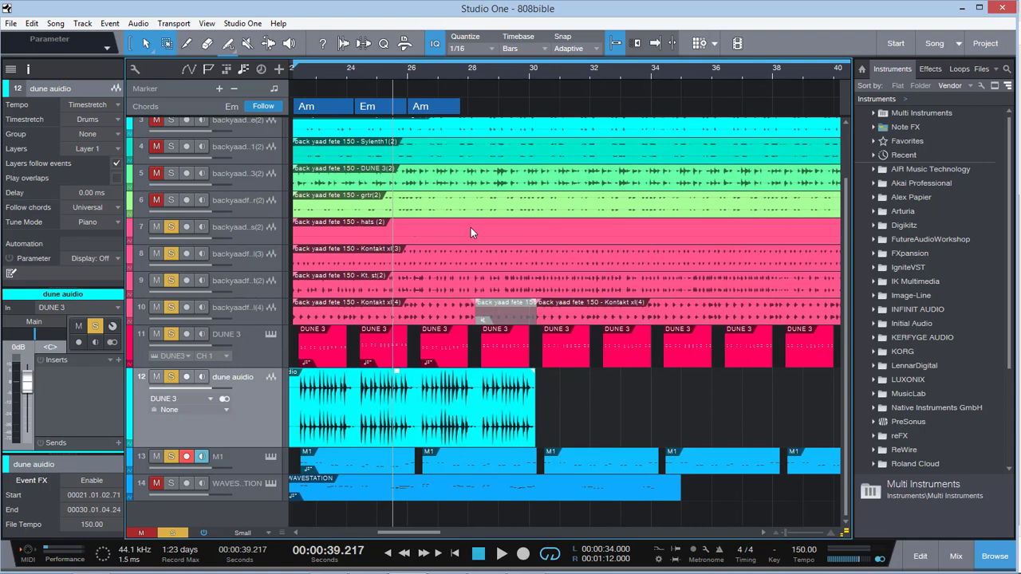
mouse_move(416, 532)
left_mouse_down()
mouse_move(376, 533)
mouse_move(396, 533)
left_mouse_up()
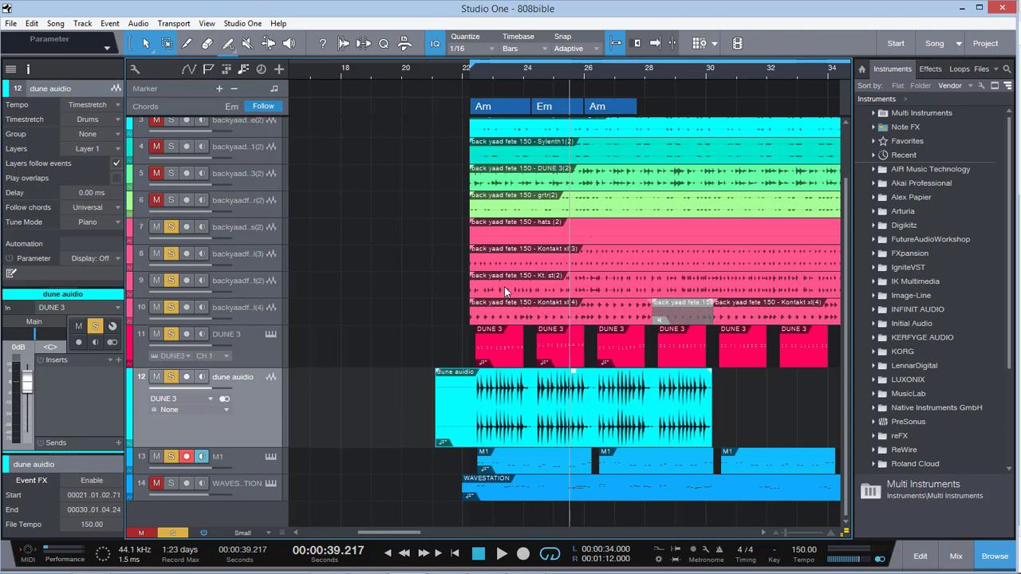
left_click_drag(785, 533, 787, 534)
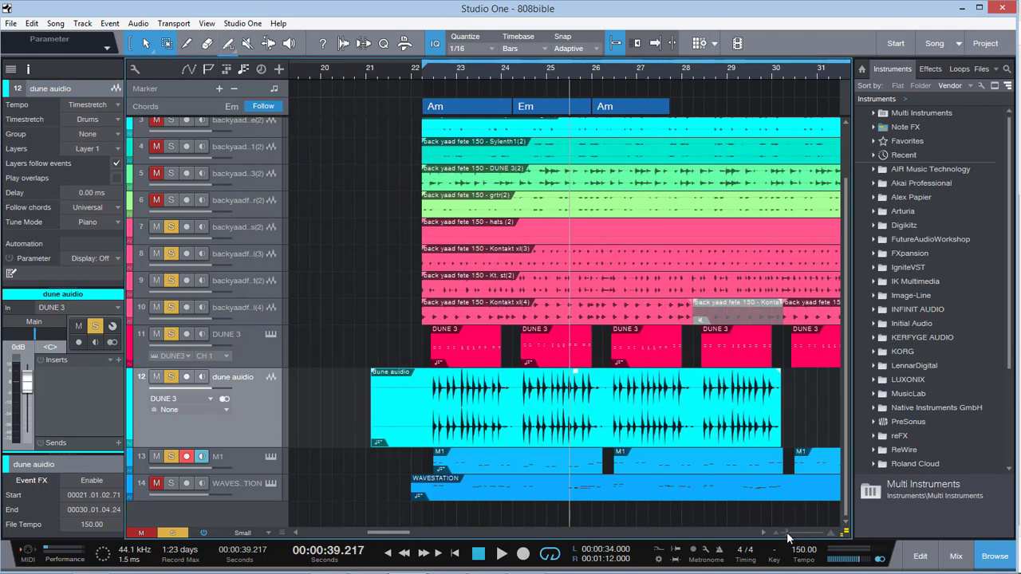